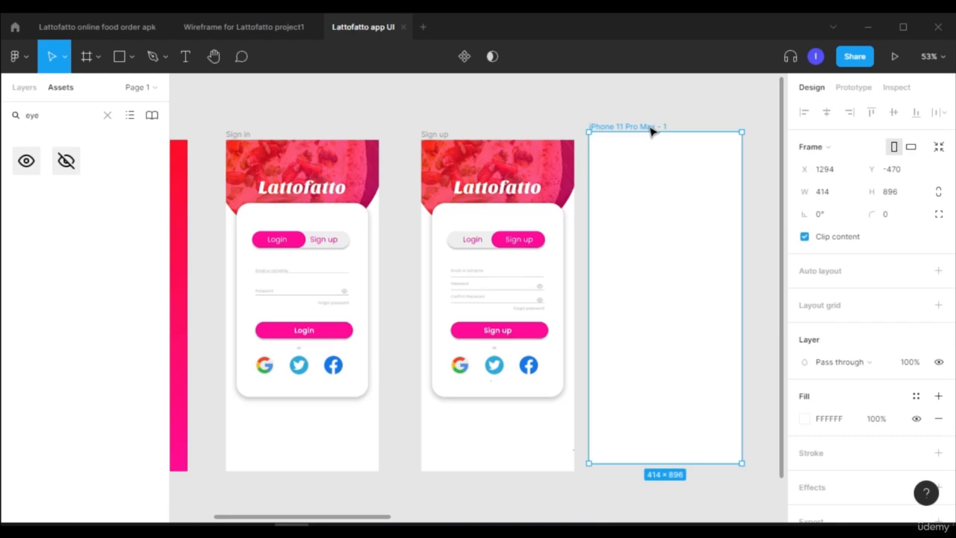
Step: Rename the blank iPhone frame as Menu and change its fill to light grey F4F4F4
text(Menu)
click(659, 220)
click(807, 422)
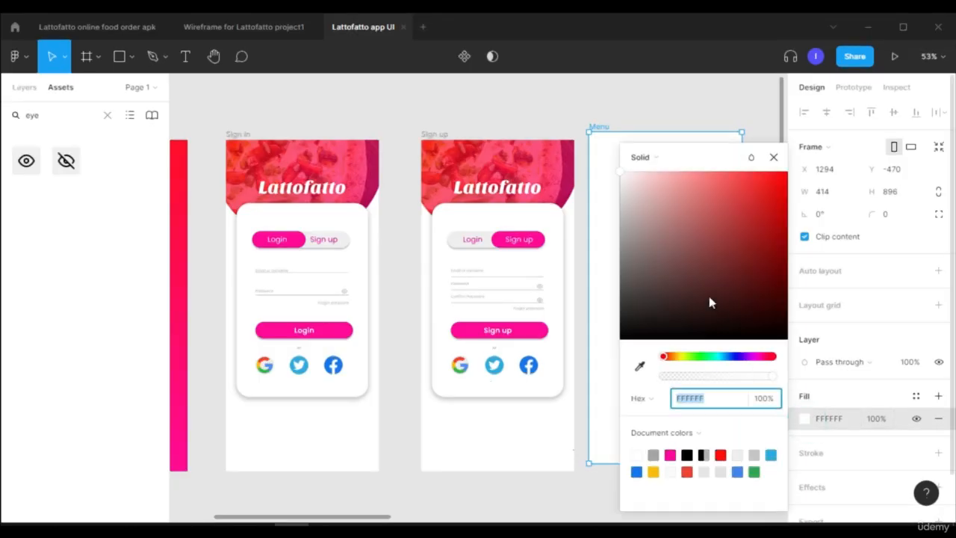
click(619, 174)
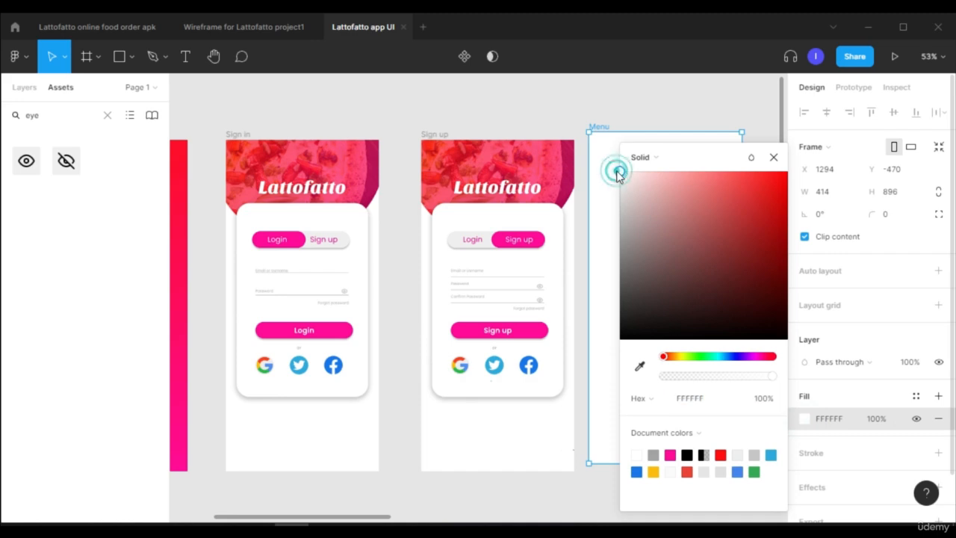
drag(616, 175, 606, 184)
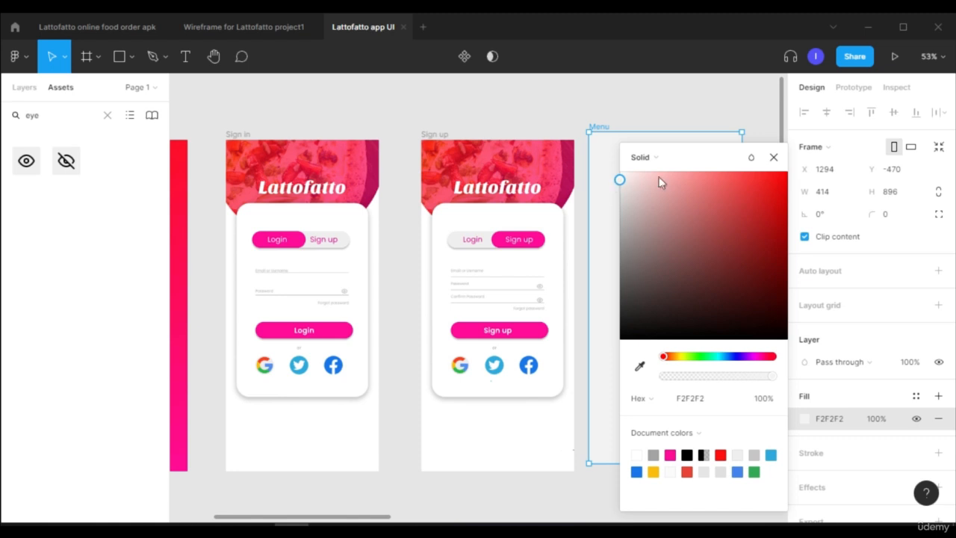
drag(713, 158, 861, 150)
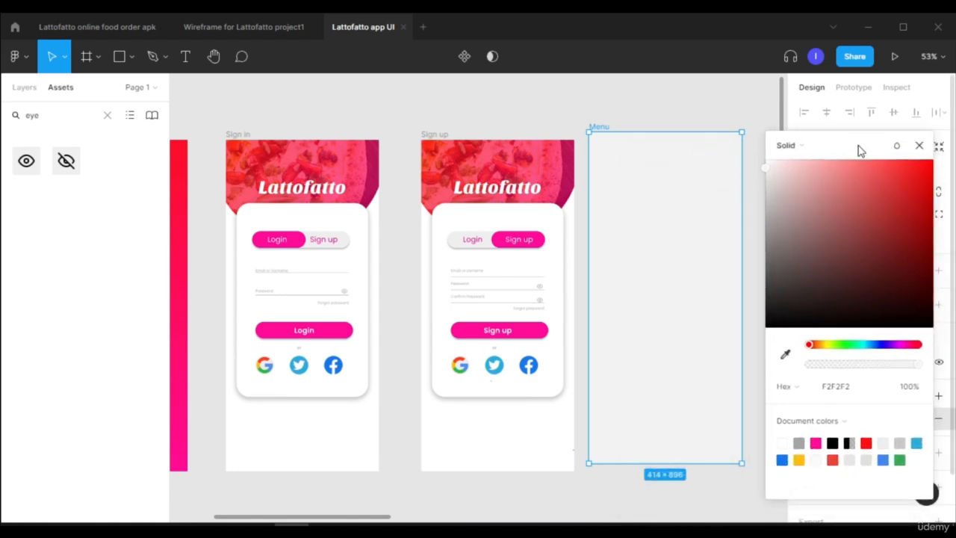
mouse_move(768, 170)
mouse_down()
mouse_move(764, 179)
mouse_move(765, 166)
mouse_up()
click(733, 99)
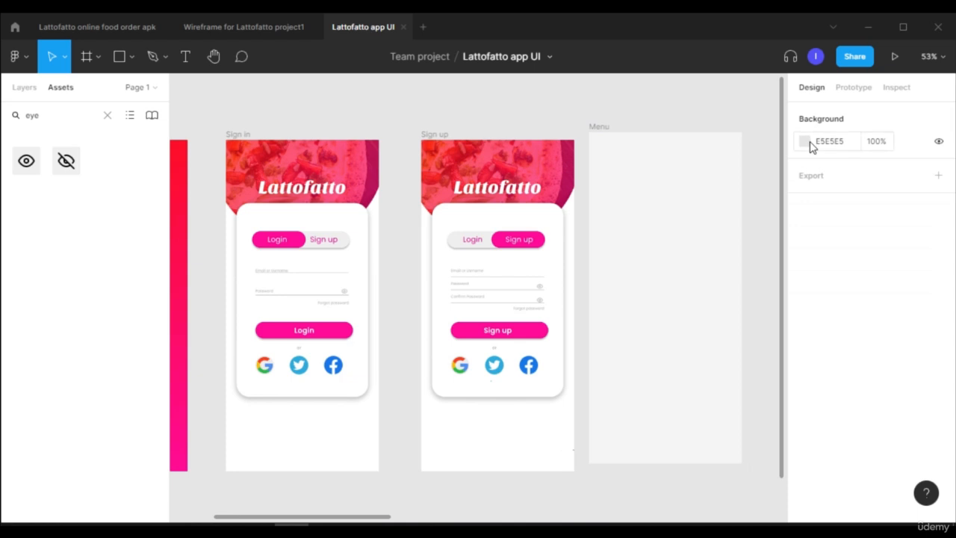
Step: Change the canvas background colour to grey AEAEAE
click(803, 141)
drag(686, 198, 618, 220)
click(773, 145)
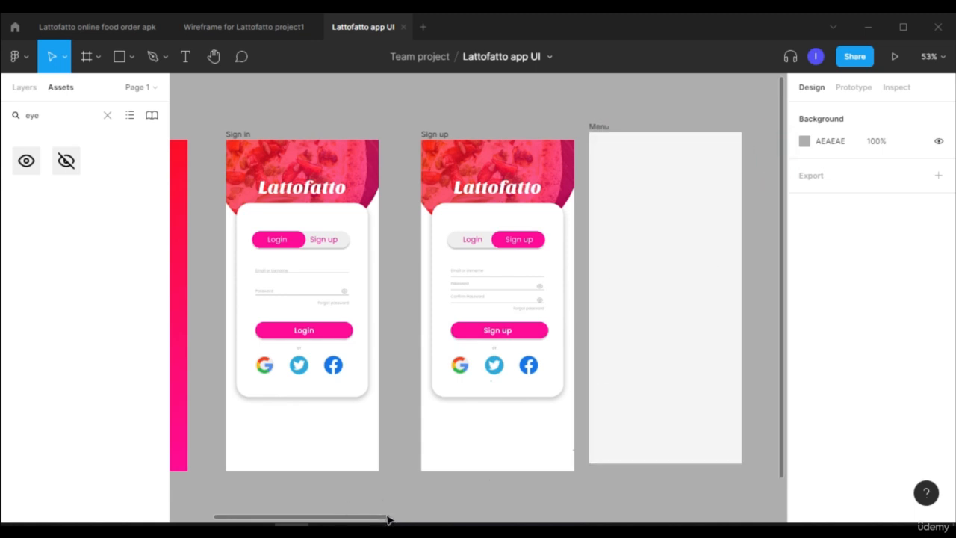
Step: Move the Menu frame beside the Sign up frame with their tops aligned, at X 1324, Y -449
drag(396, 521, 414, 501)
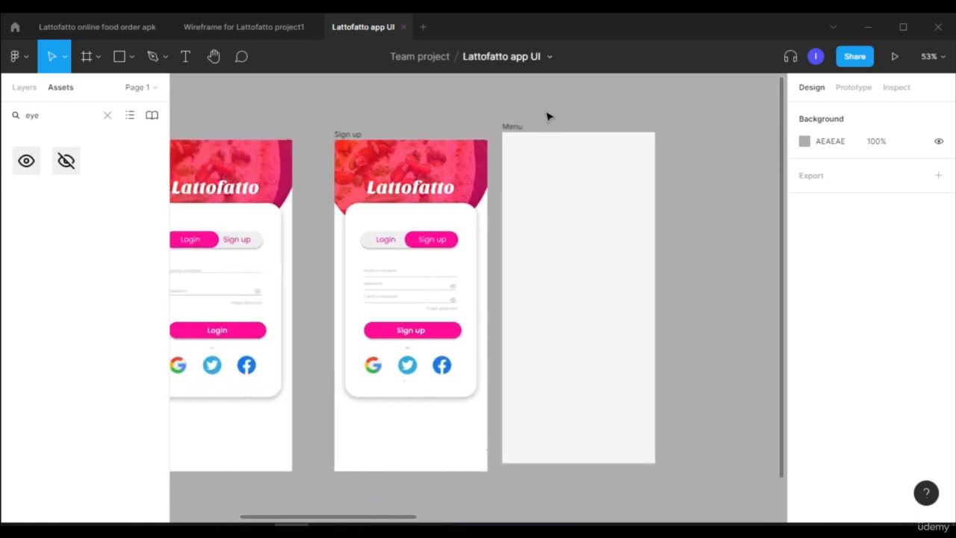
click(597, 150)
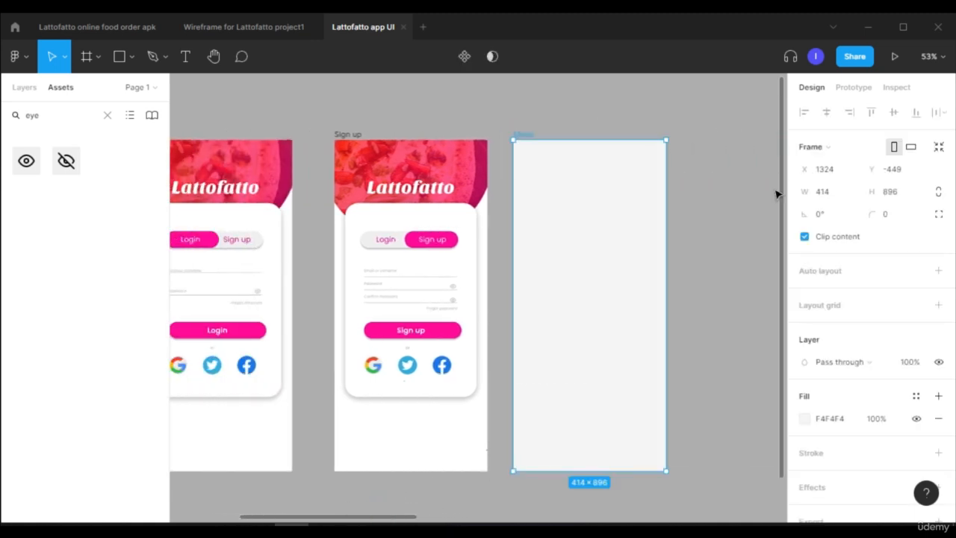
Step: Check the menu wireframe and import the portrait photo, both burger images, and the chicken, pizza, burger and menu icons from Downloads into the app UI file
click(254, 29)
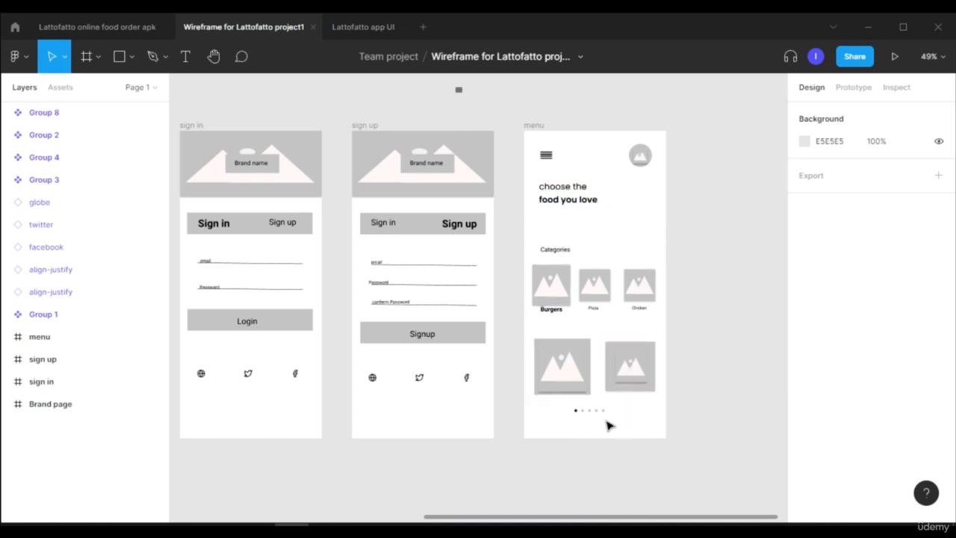
click(361, 28)
click(154, 529)
click(141, 225)
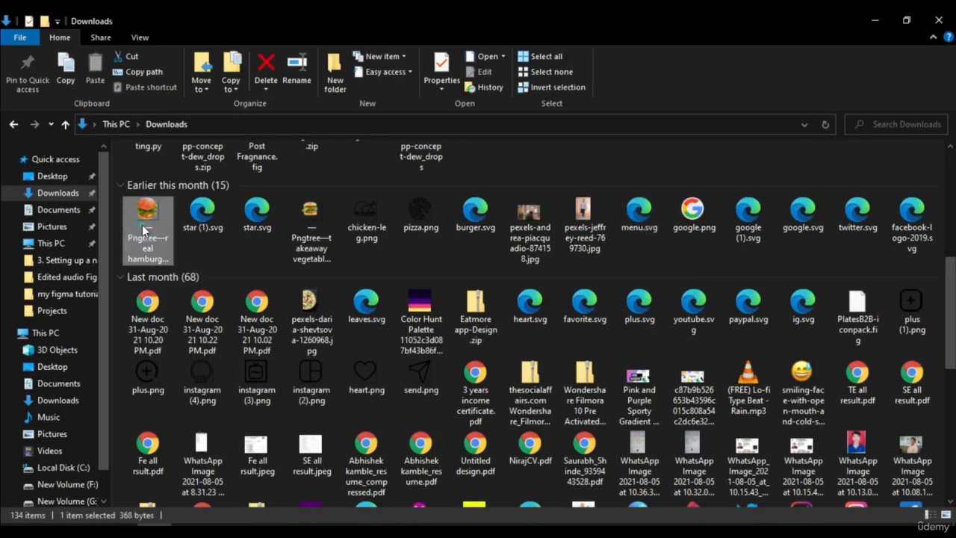
shift+click(308, 224)
shift+click(530, 232)
ctrl+click(639, 217)
drag(528, 238, 722, 307)
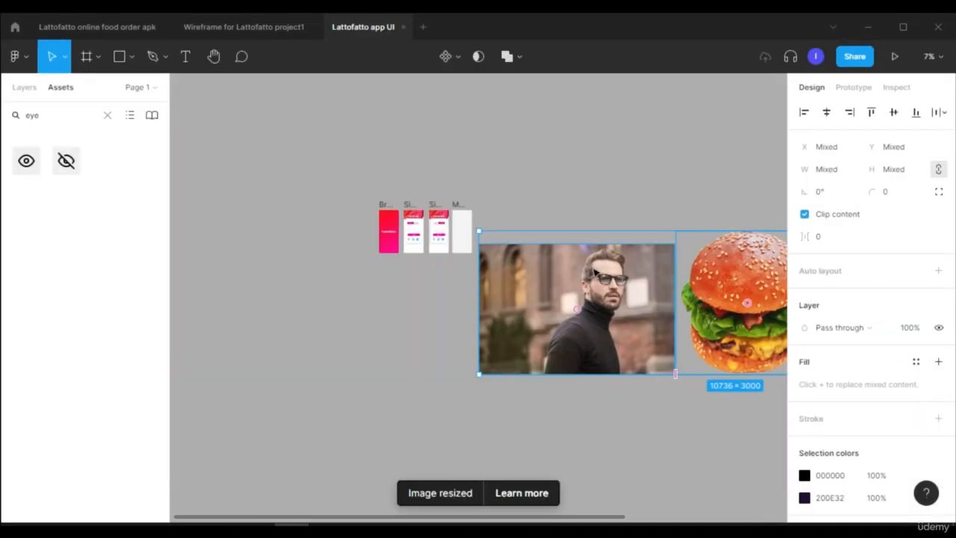
Step: Scale the imported images and icons down together to about 956 × 287
scroll(560, 357, down, 1)
drag(560, 517, 745, 516)
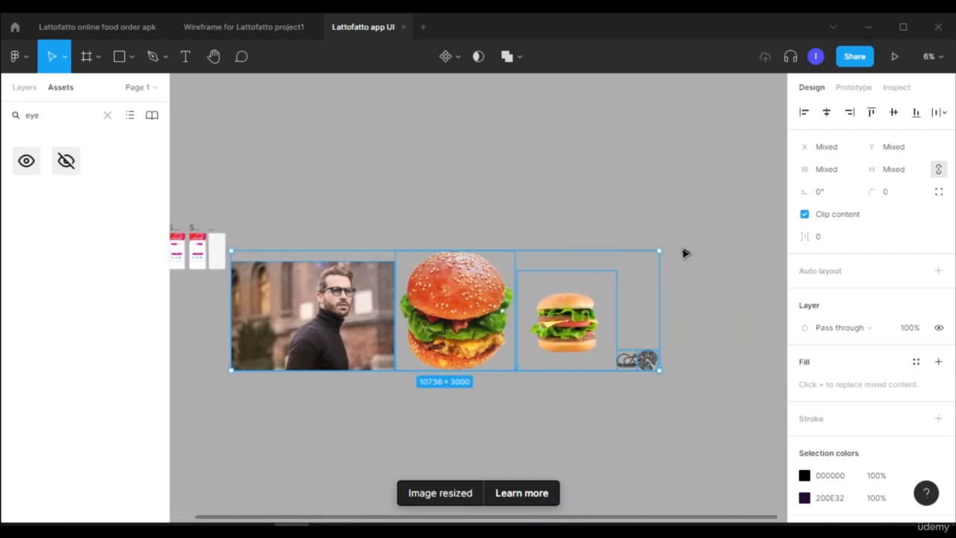
drag(659, 250, 269, 354)
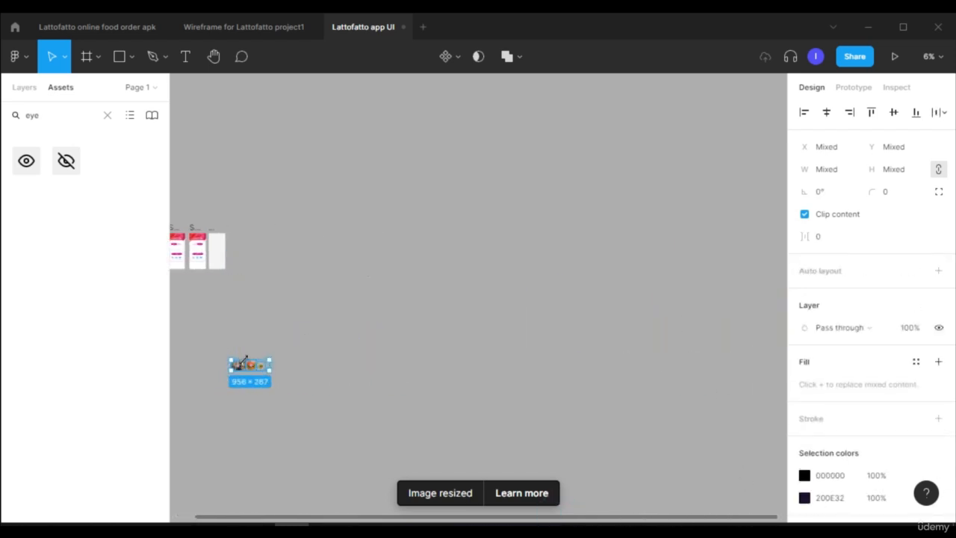
Step: Place the hamburger menu icon in the upper-left corner of the Menu frame at X 35, Y 41
scroll(271, 340, up, 1)
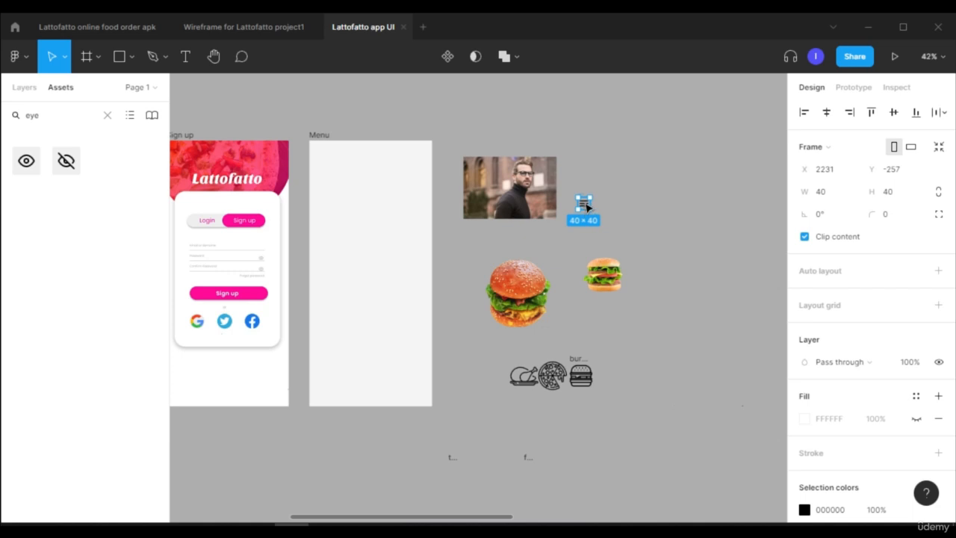
drag(586, 206, 331, 164)
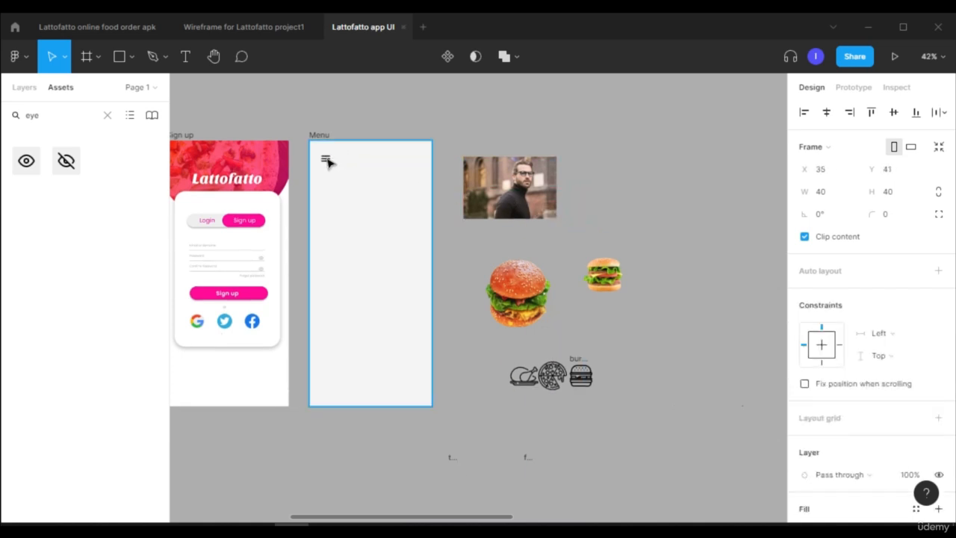
click(366, 175)
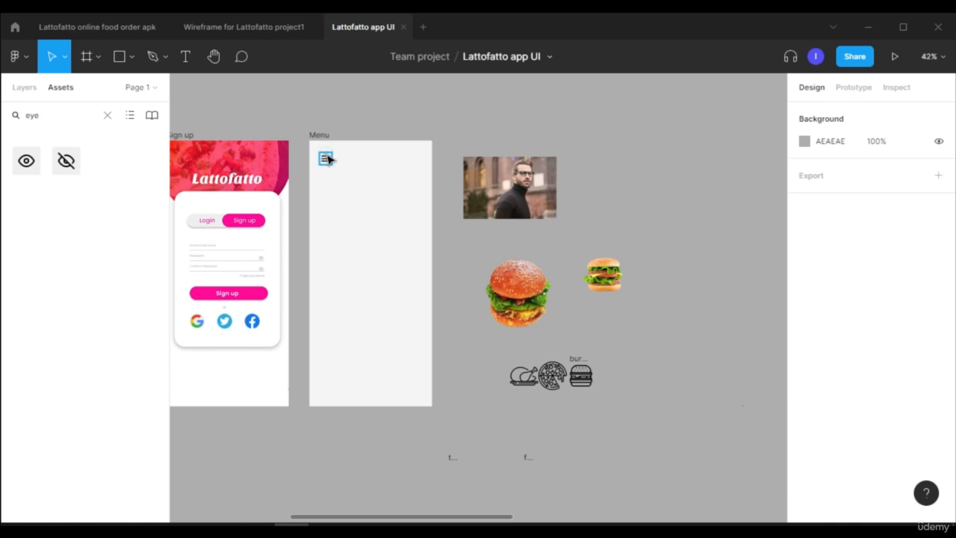
Step: Examine the menu icon's horizontal and vertical constraint settings
click(328, 159)
scroll(912, 306, down, 3)
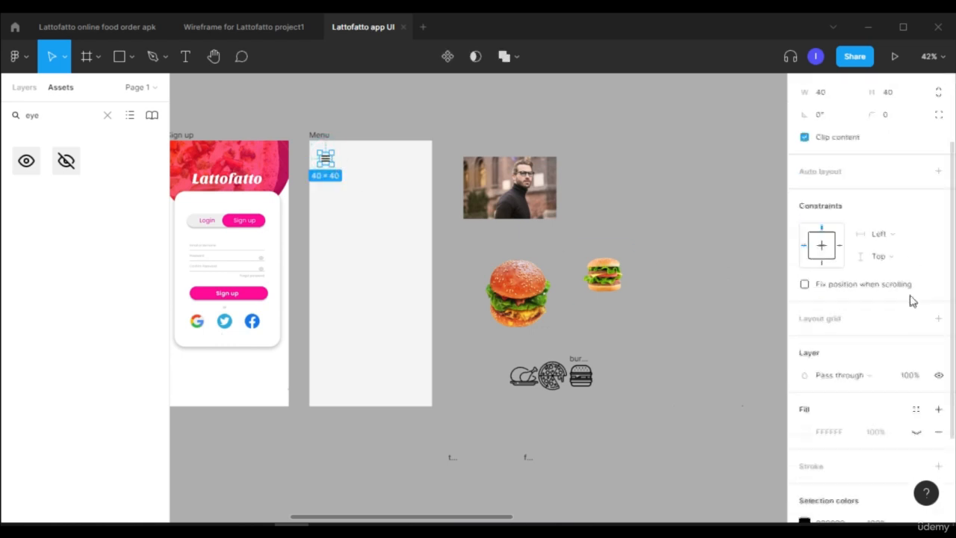
scroll(907, 165, up, 2)
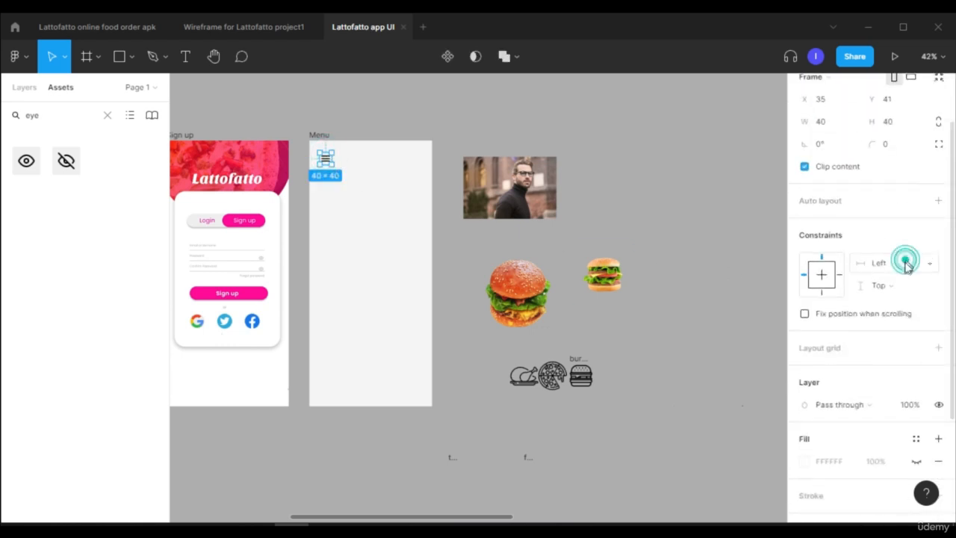
click(906, 262)
click(894, 266)
click(904, 285)
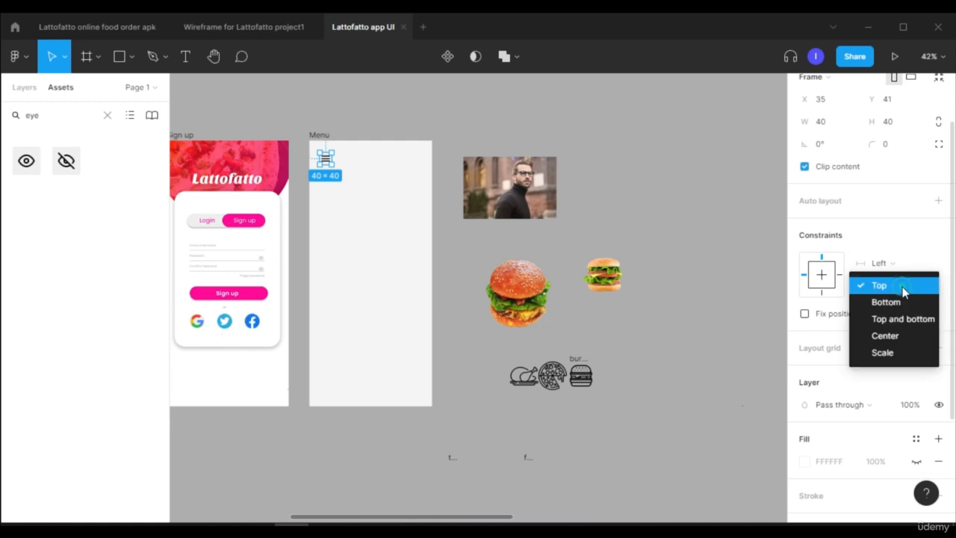
click(895, 285)
scroll(911, 253, up, 2)
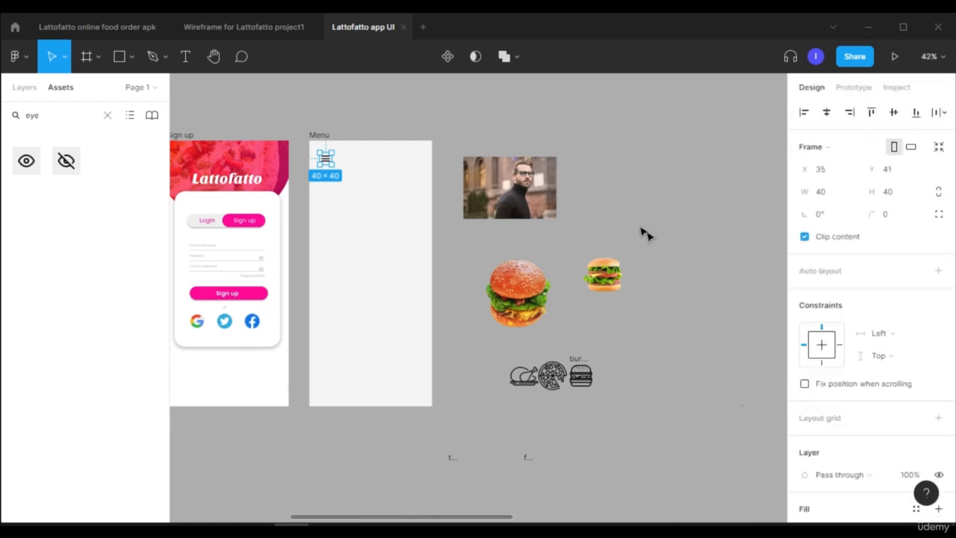
Step: Check the menu wireframe's header and draw a circle about 130 × 130 in the Menu frame of the app UI file
click(275, 26)
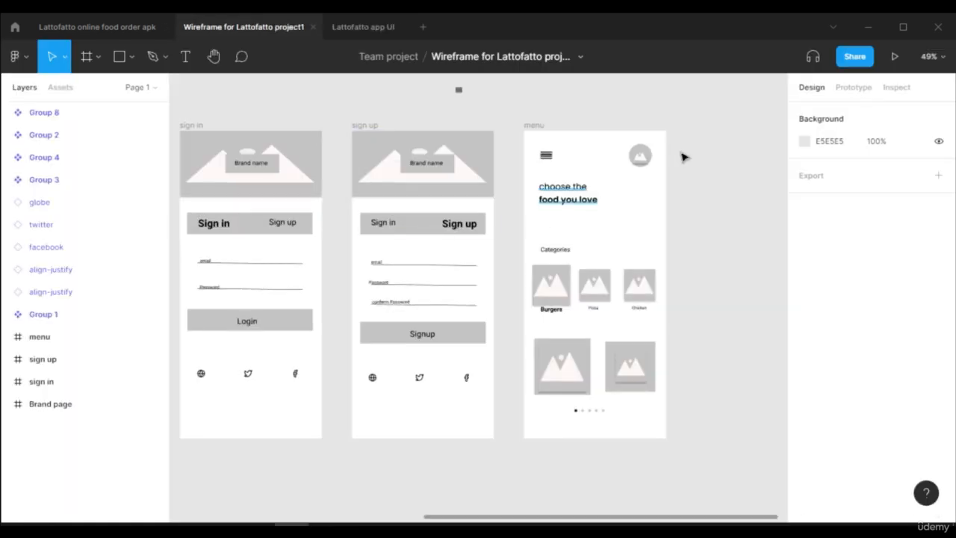
click(364, 26)
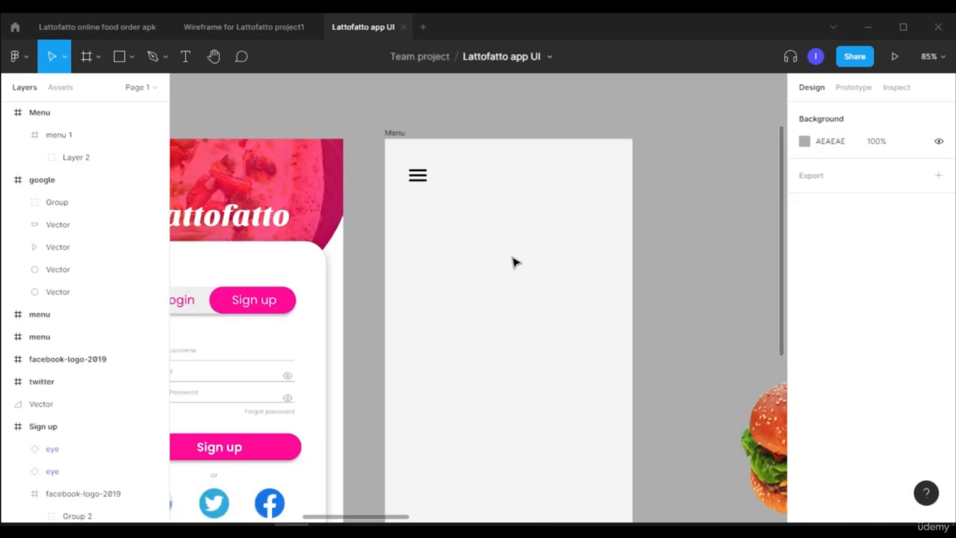
click(131, 56)
click(124, 141)
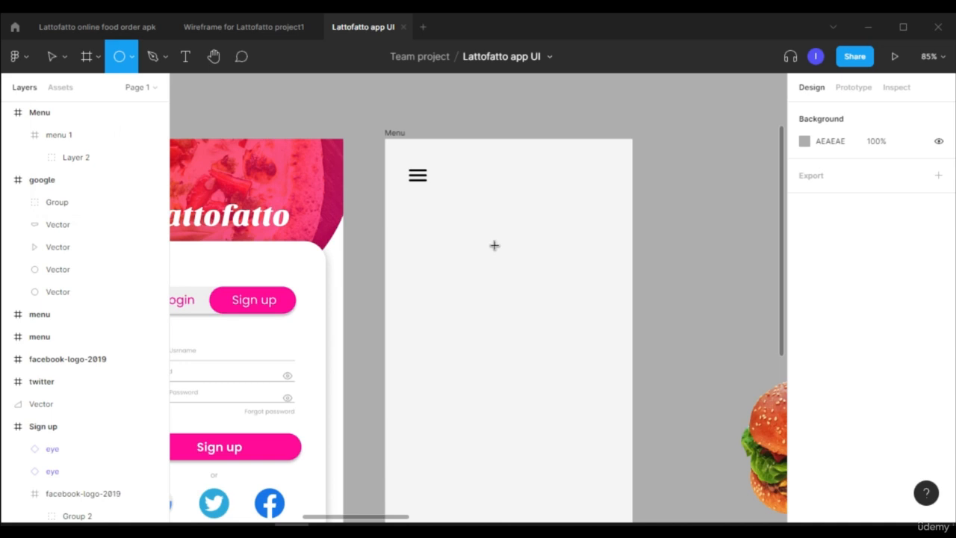
drag(494, 244, 573, 314)
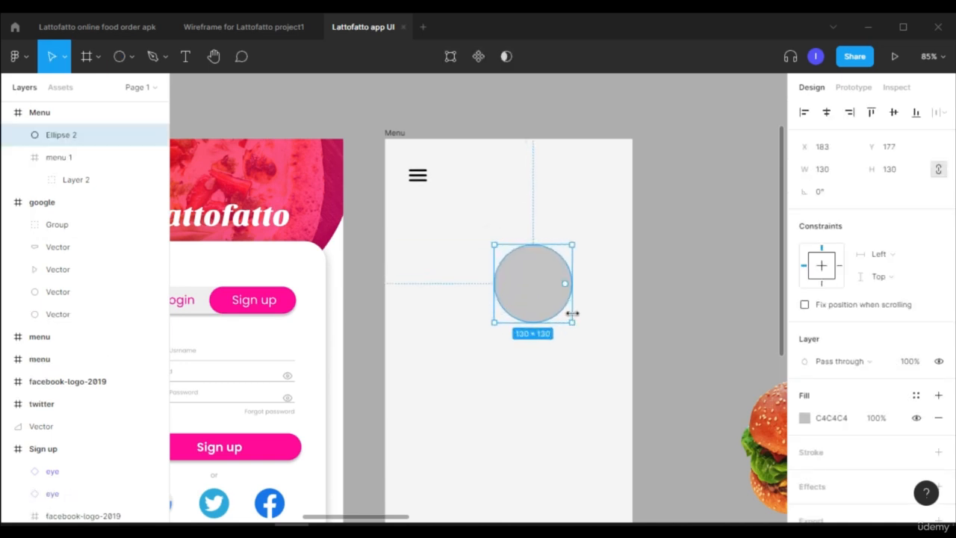
Step: Place the portrait photo from Downloads as the image fill of the new circle
click(131, 57)
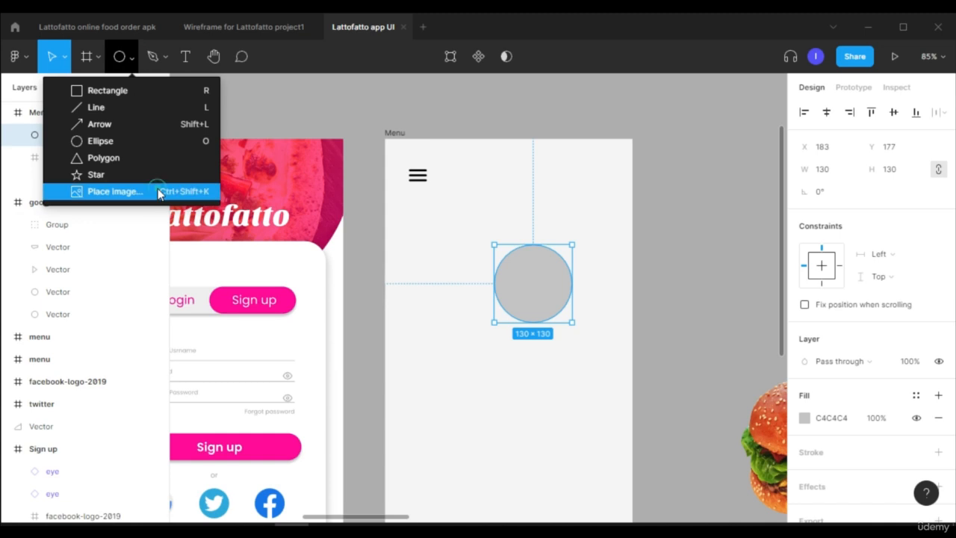
click(155, 190)
scroll(233, 188, down, 3)
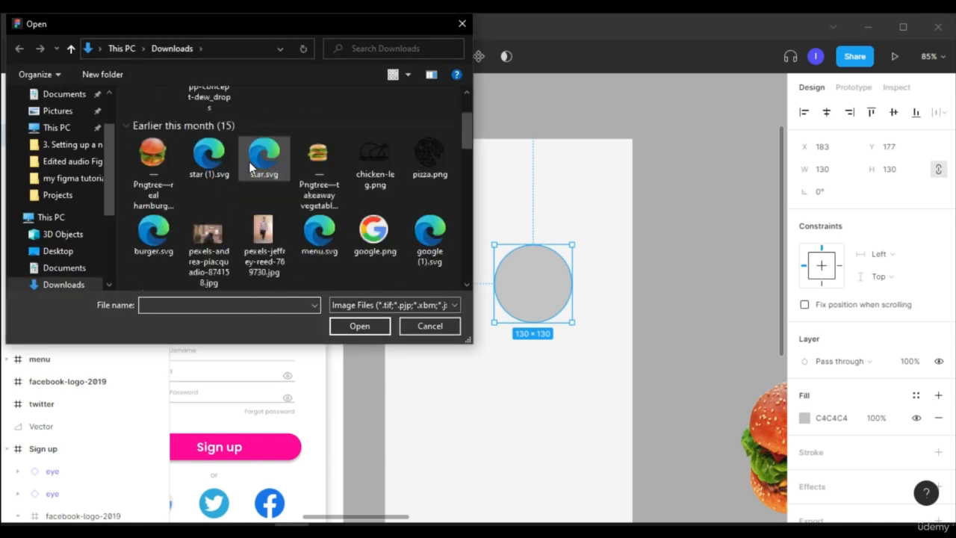
click(209, 161)
click(343, 329)
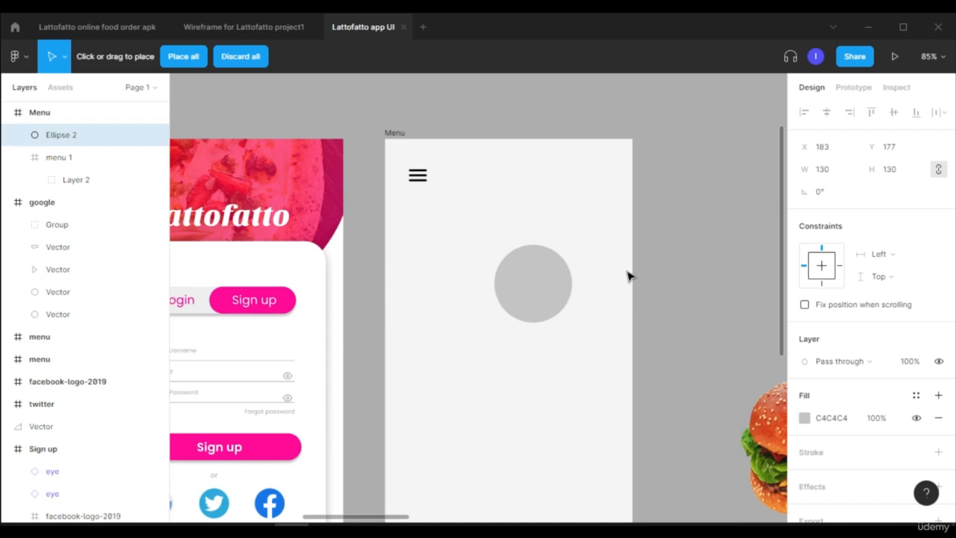
click(522, 277)
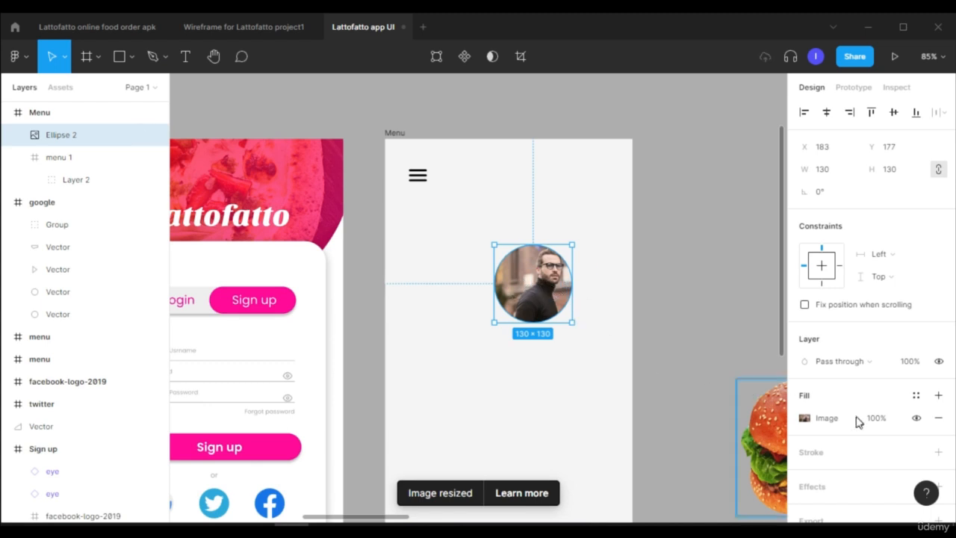
Step: Switch the circle's image fill to Crop and shift the photo slightly left so the face is centred
scroll(892, 275, down, 2)
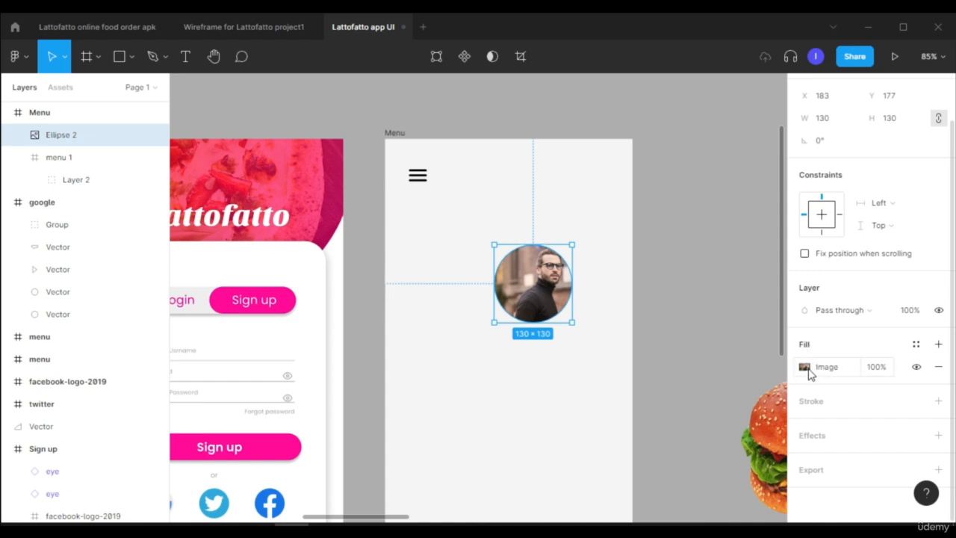
click(805, 368)
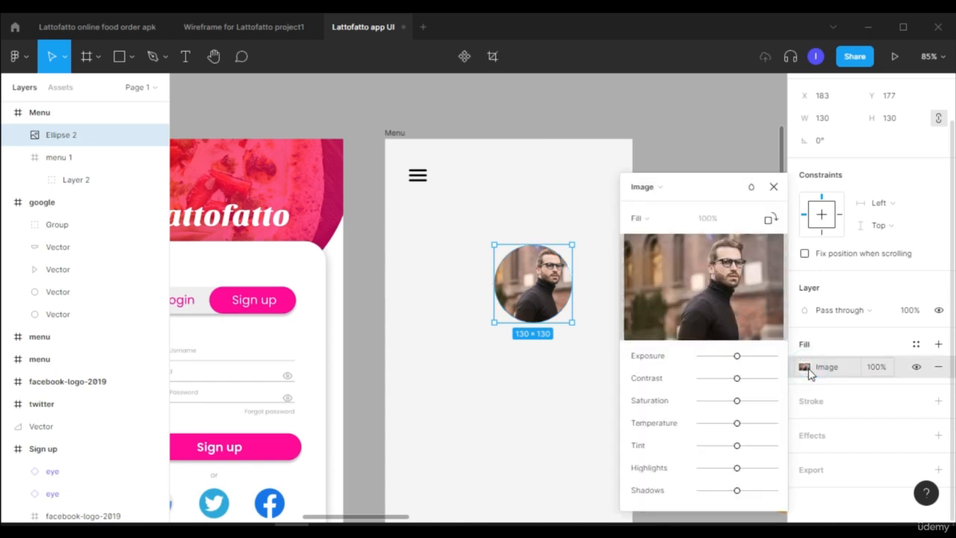
click(681, 222)
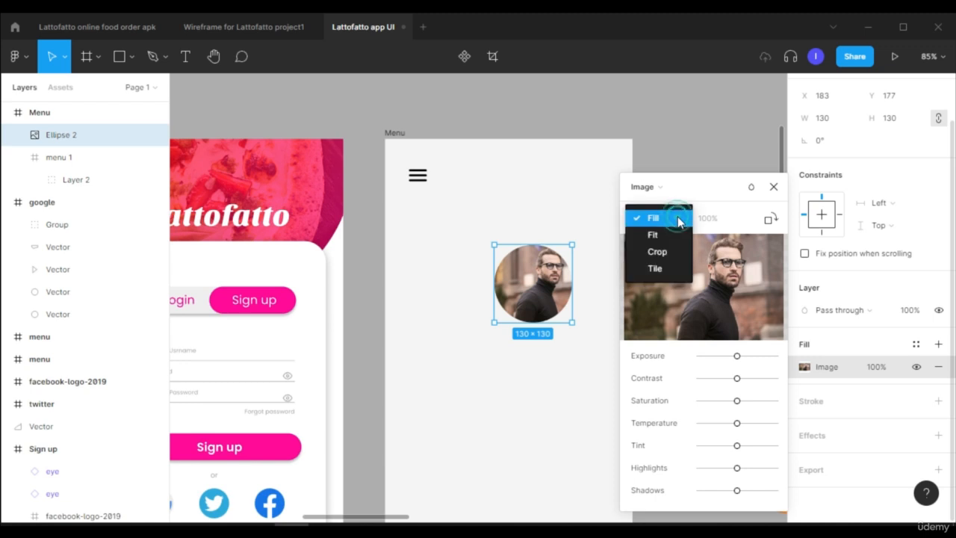
click(658, 252)
drag(535, 281, 524, 281)
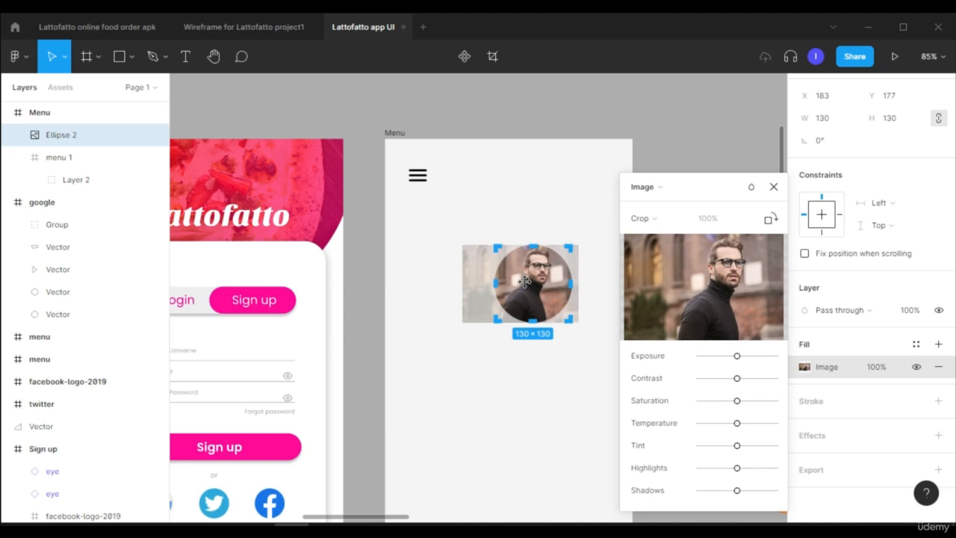
click(774, 189)
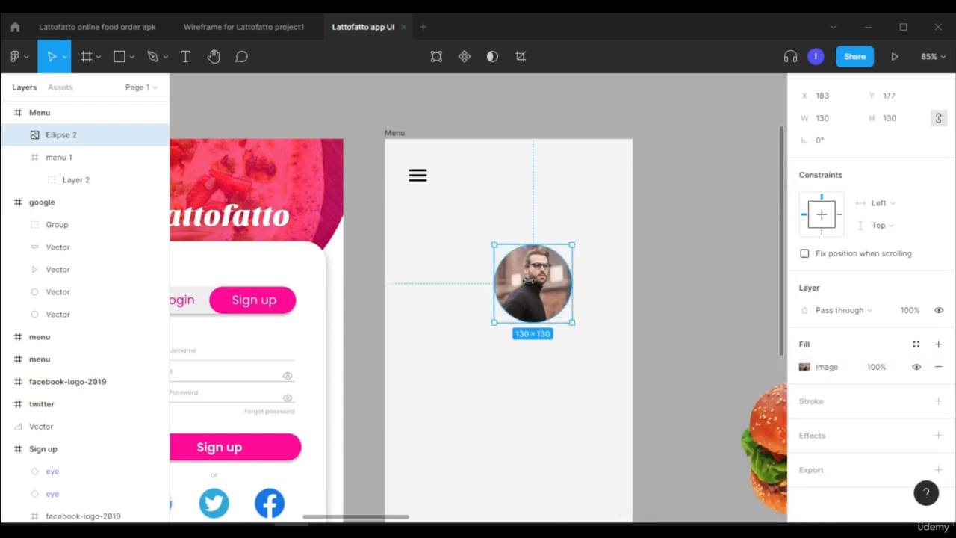
Step: Move the portrait circle to the Menu frame's upper-right area at X 242, Y 41 and add a stroke of width 2
drag(527, 280, 564, 198)
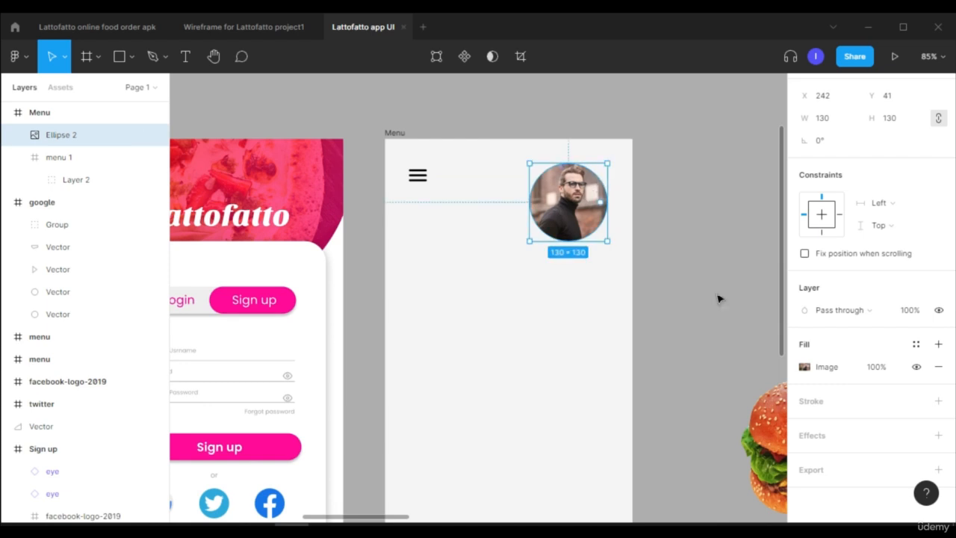
click(819, 406)
click(820, 447)
text(2)
key(Return)
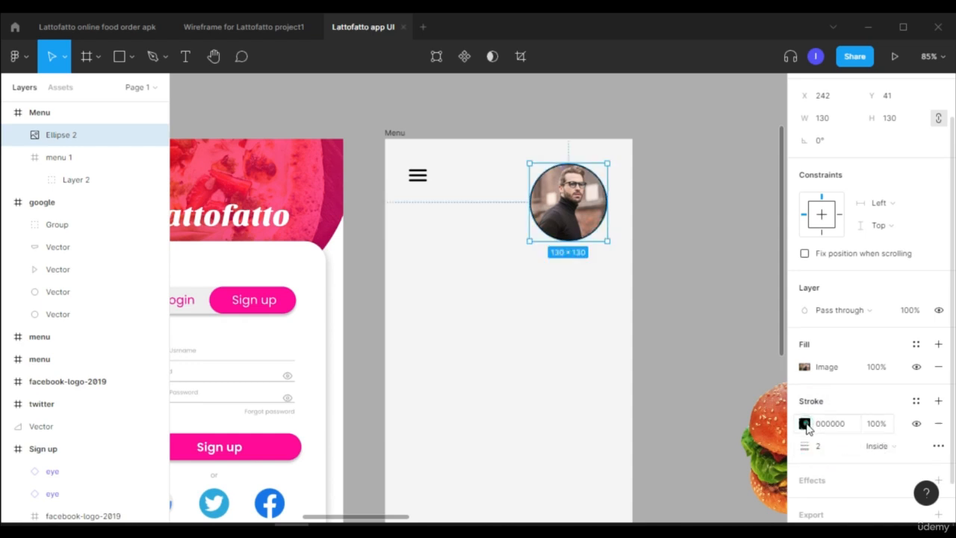
Step: Change the portrait circle's stroke colour to white FFFFFF
click(805, 424)
drag(725, 274, 594, 153)
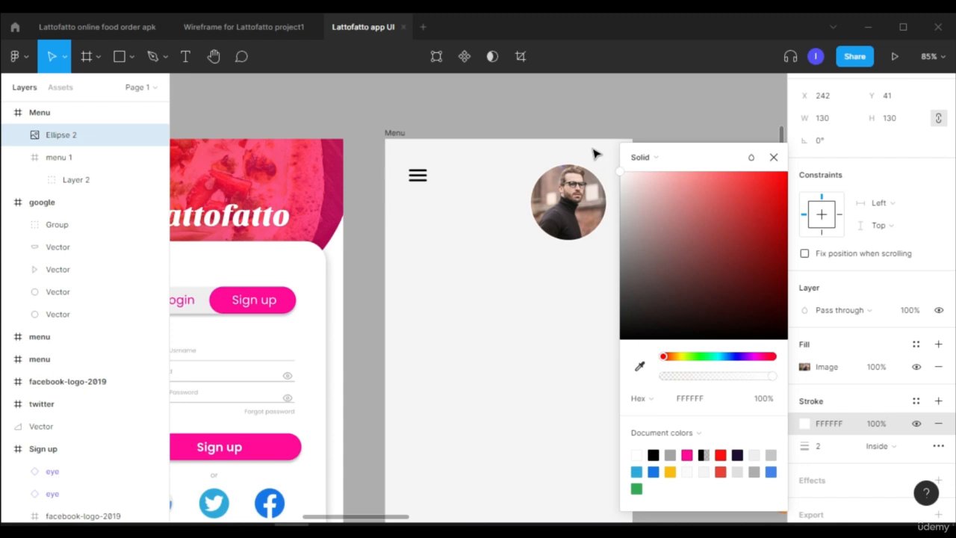
click(775, 156)
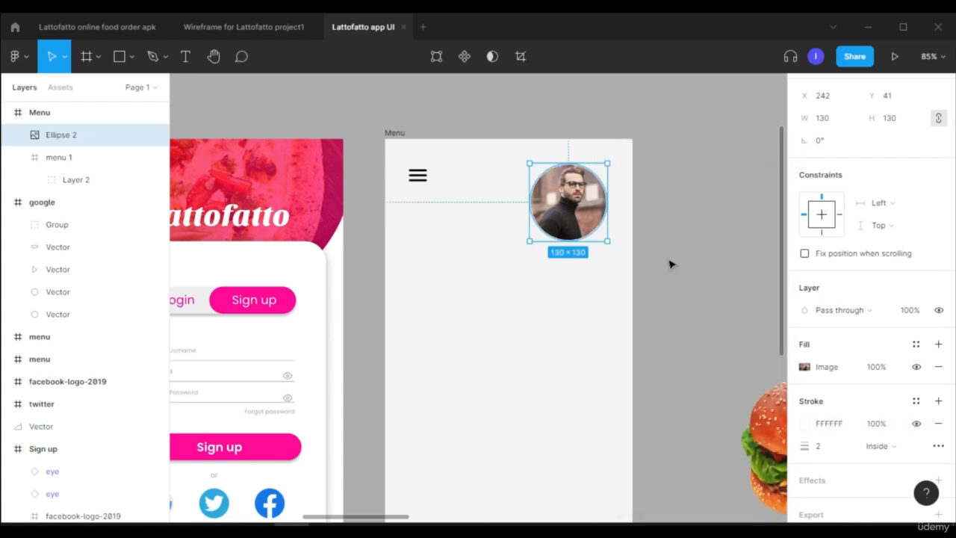
Step: Scale the portrait circle down to 51 × 51 and place it at X 334, Y 38, level with the menu icon
drag(605, 159, 540, 209)
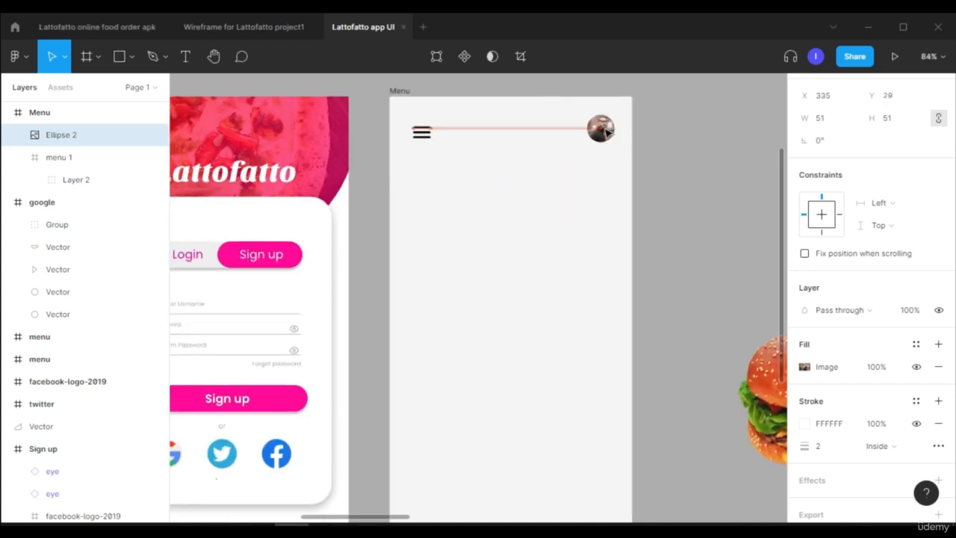
drag(600, 128, 601, 134)
Step: Copy the "choose the food you love" text from the menu wireframe into the app UI's Menu frame at X 58, Y 176
scroll(695, 181, down, 3)
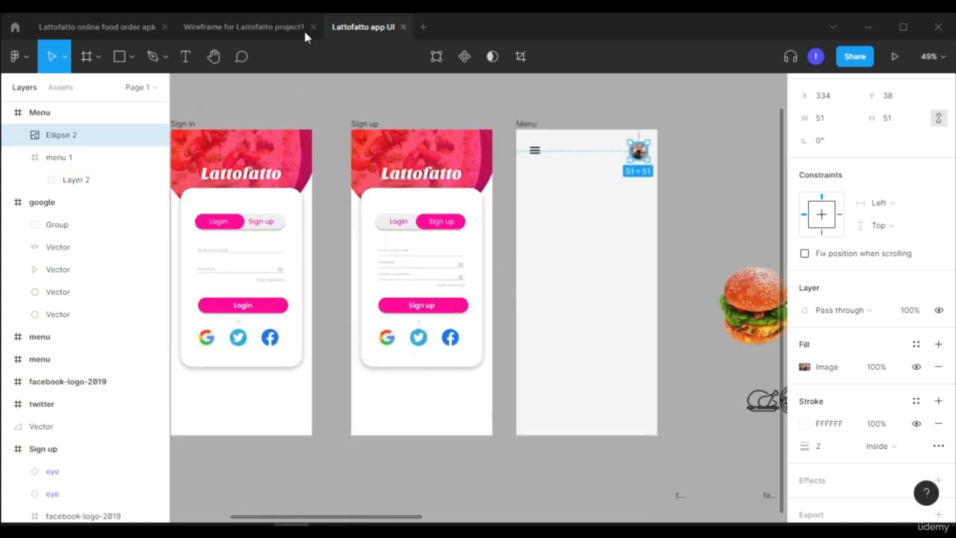
click(273, 28)
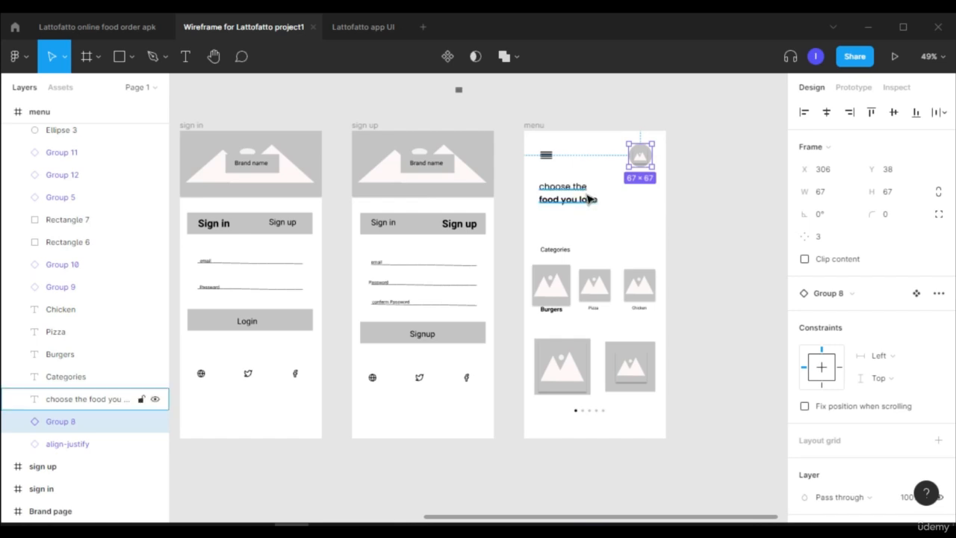
double_click(582, 192)
key(ctrl+c)
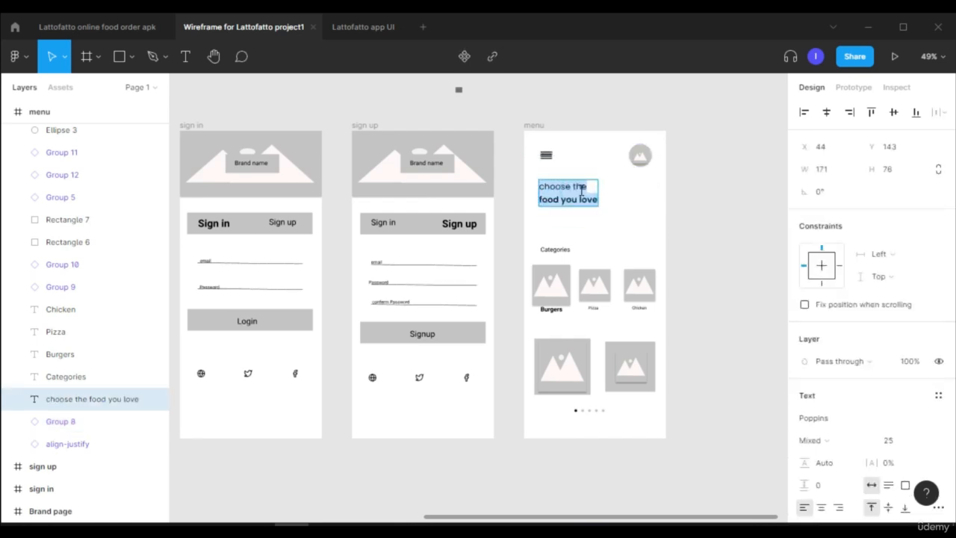
click(367, 30)
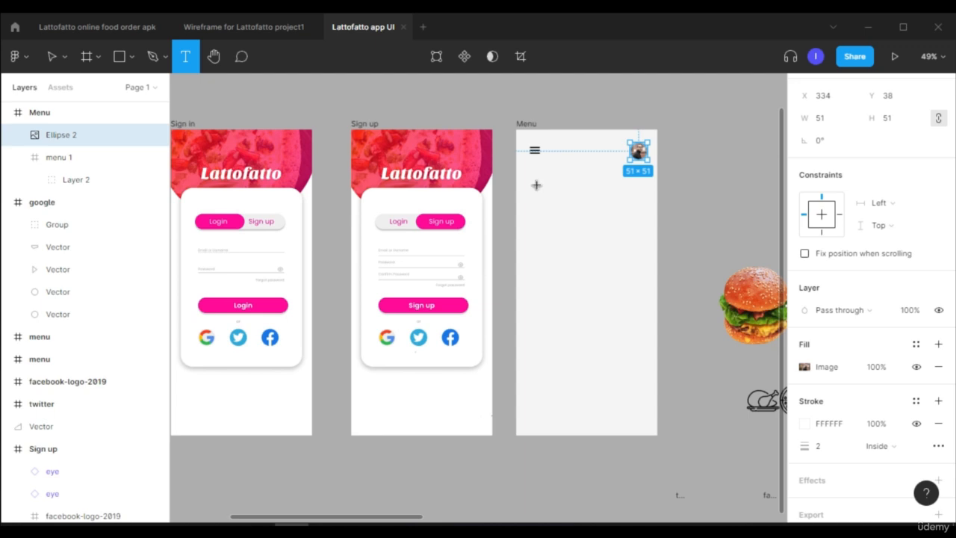
click(536, 193)
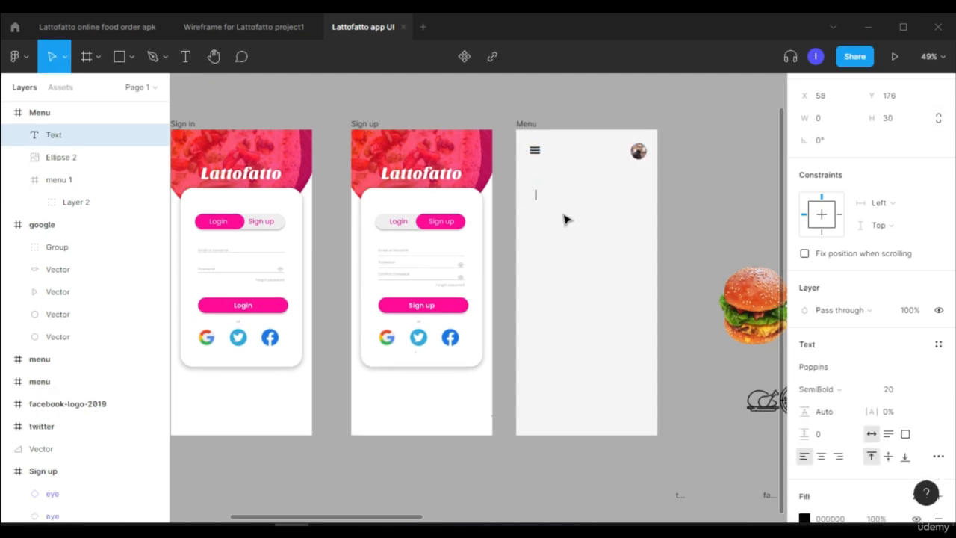
key(ctrl+v)
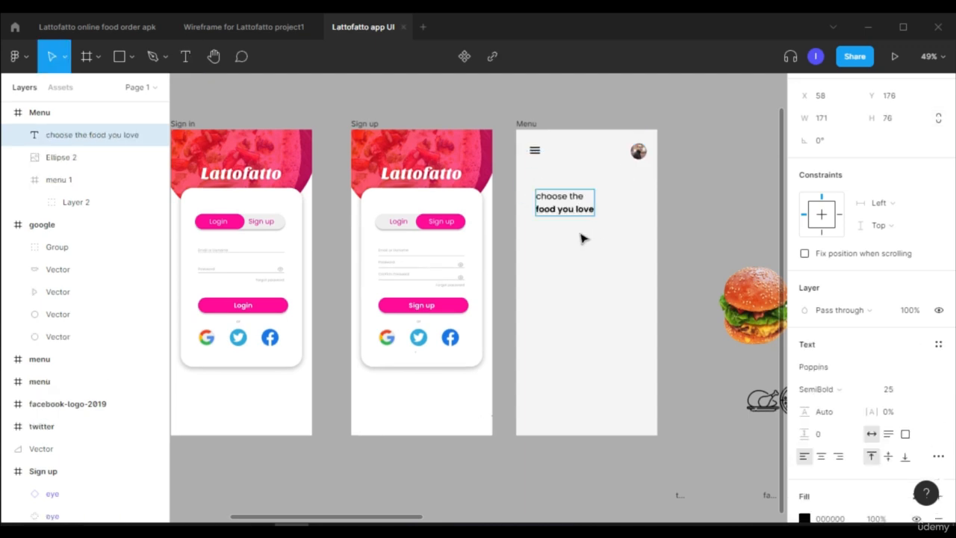
scroll(580, 236, up, 5)
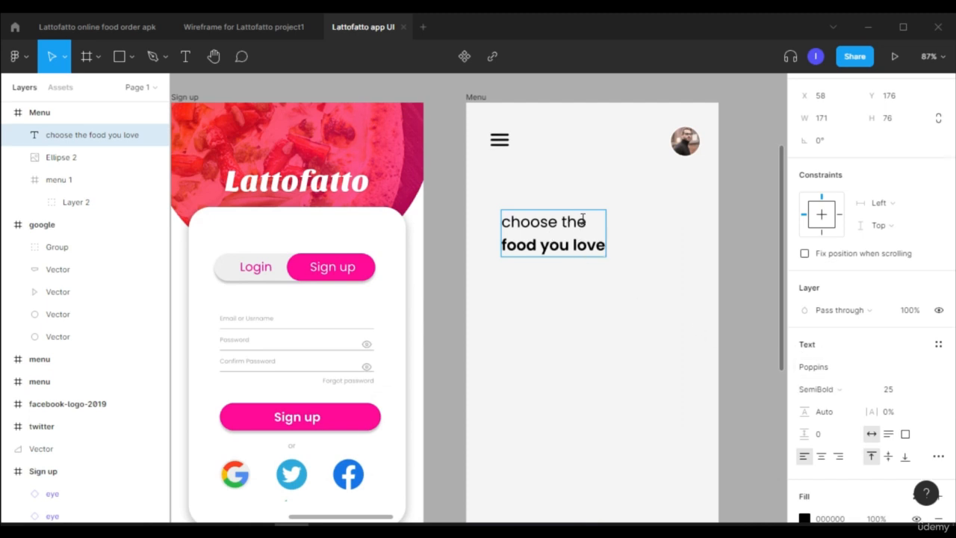
click(572, 307)
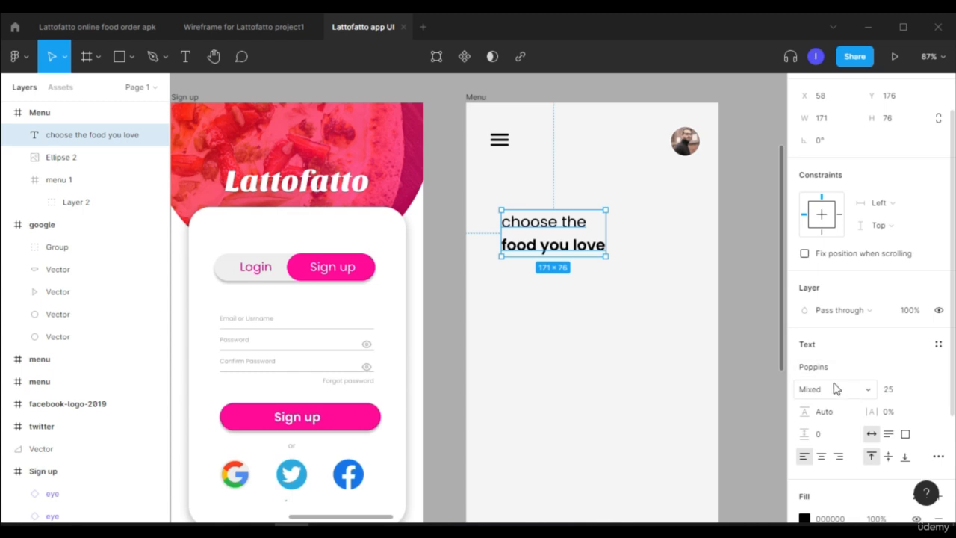
Step: Move the "choose the food you love" text slightly left so it sits below the menu icon near its left edge
click(872, 391)
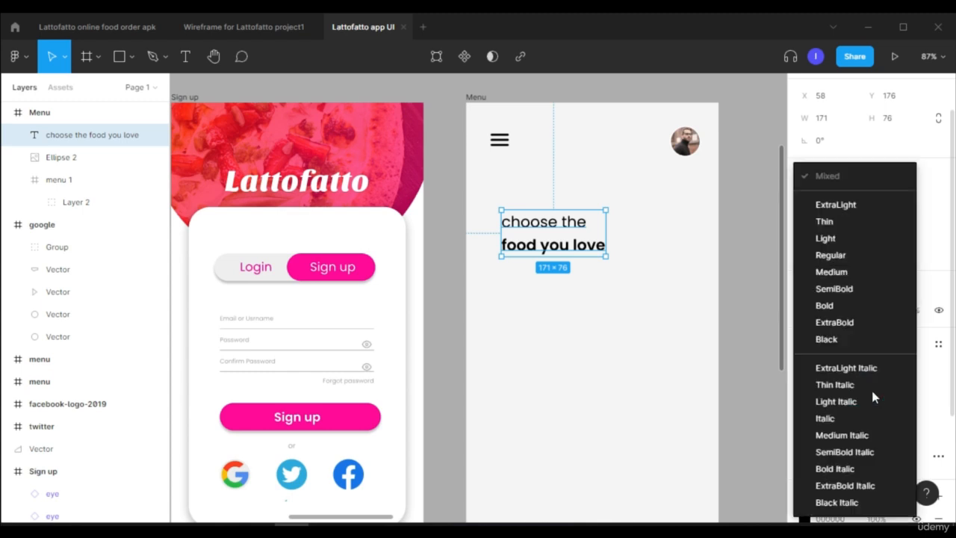
click(927, 368)
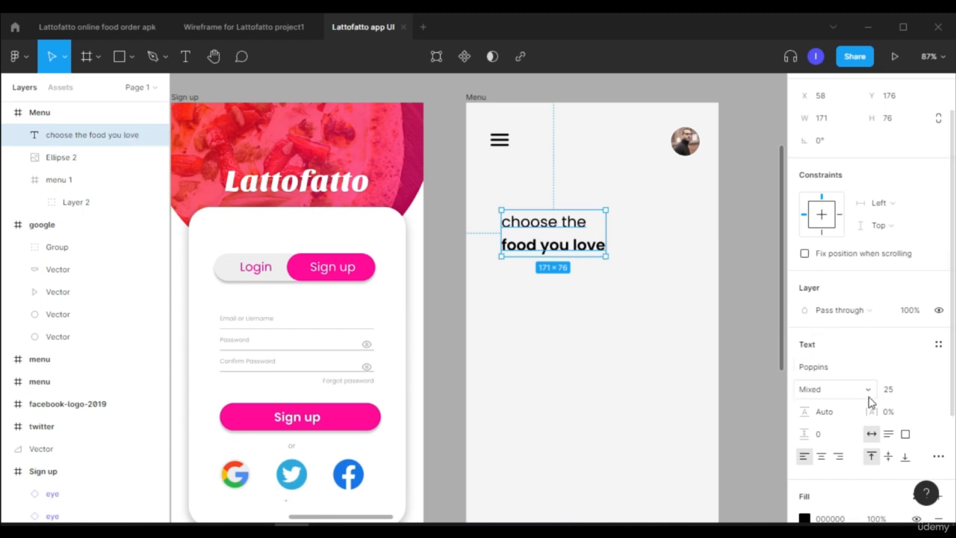
click(615, 241)
click(597, 237)
drag(595, 235, 577, 230)
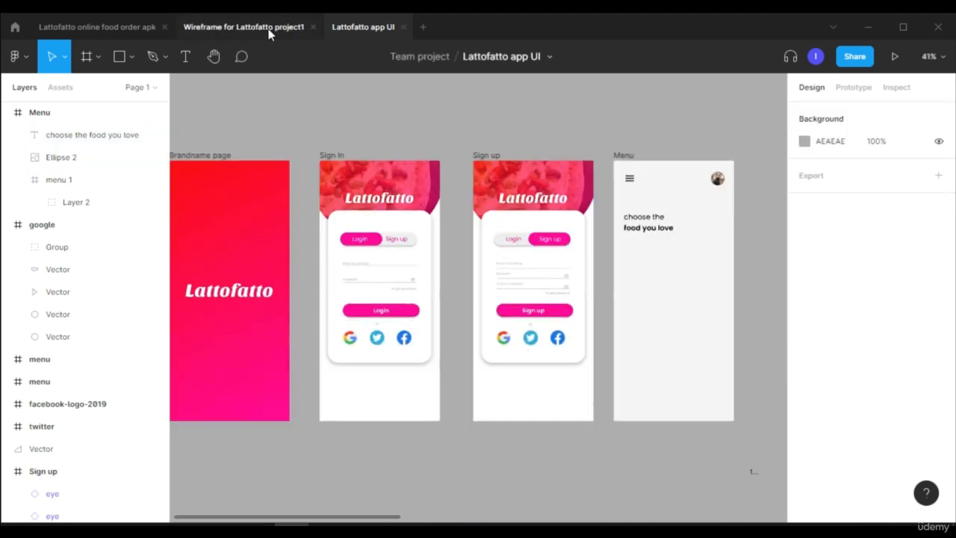
Step: Examine the menu wireframe's layout below the heading and return to the Menu frame in the app UI file
click(271, 30)
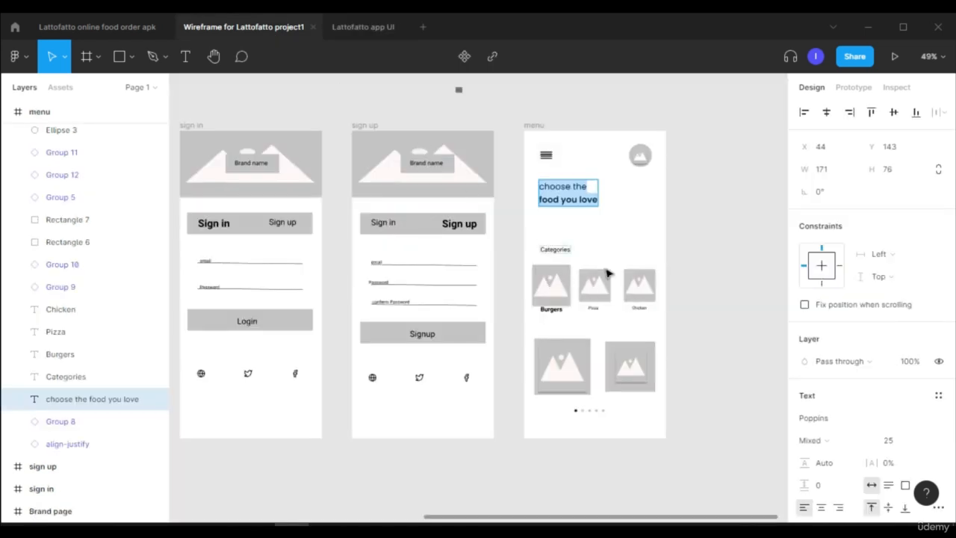
click(375, 29)
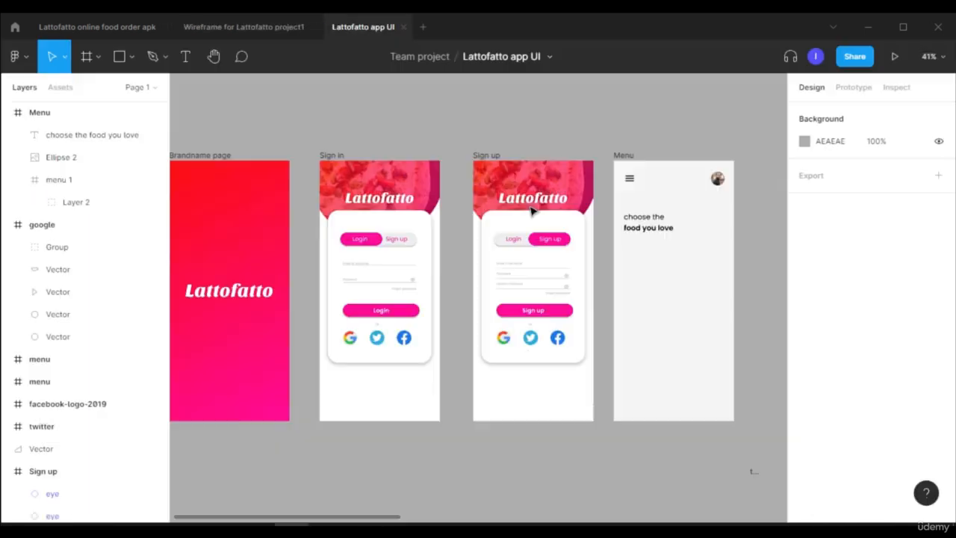
drag(395, 518, 451, 518)
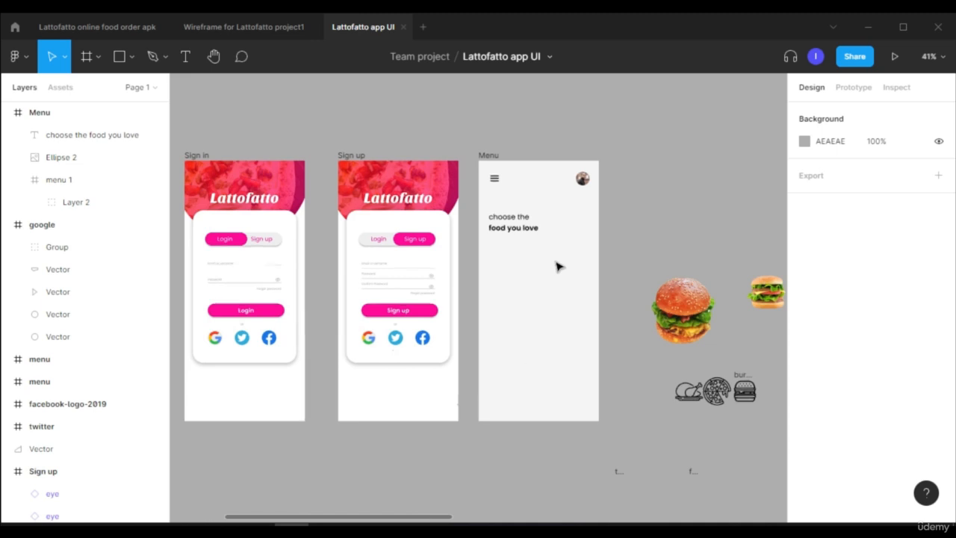
scroll(556, 264, up, 3)
scroll(557, 267, up, 2)
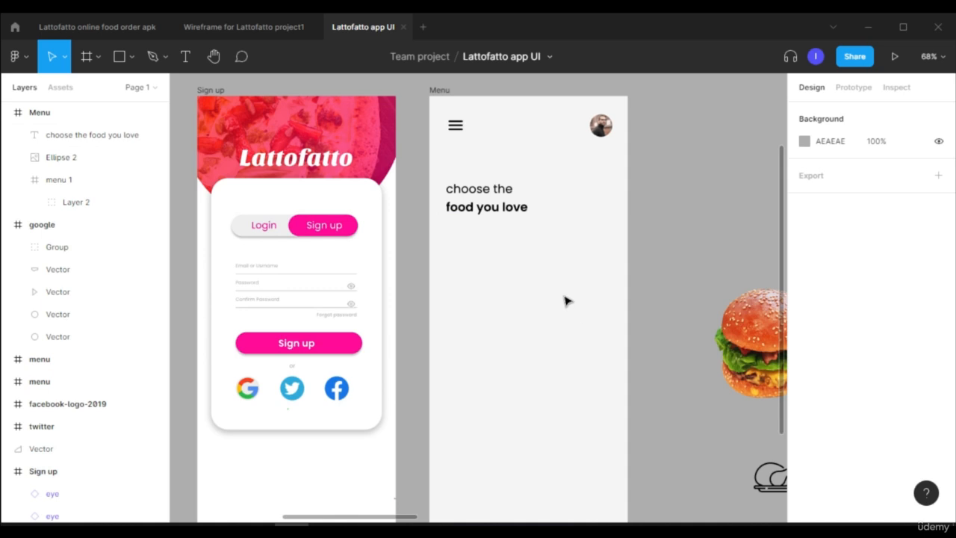
click(135, 62)
click(139, 91)
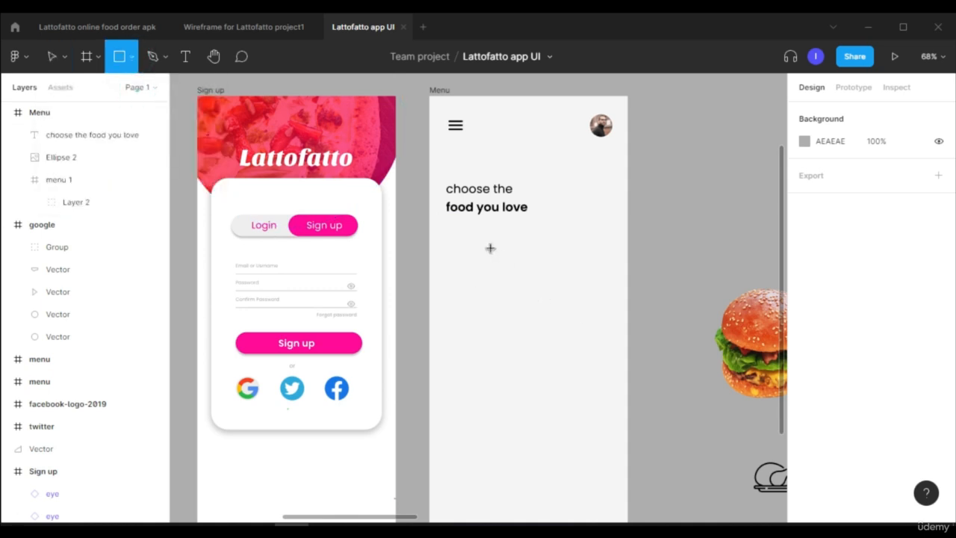
key(v)
Step: Copy the 264 × 45 pink button rectangle from the Sign up frame to X 69, Y 286 in the Menu frame and fill it FFFFFF
click(347, 347)
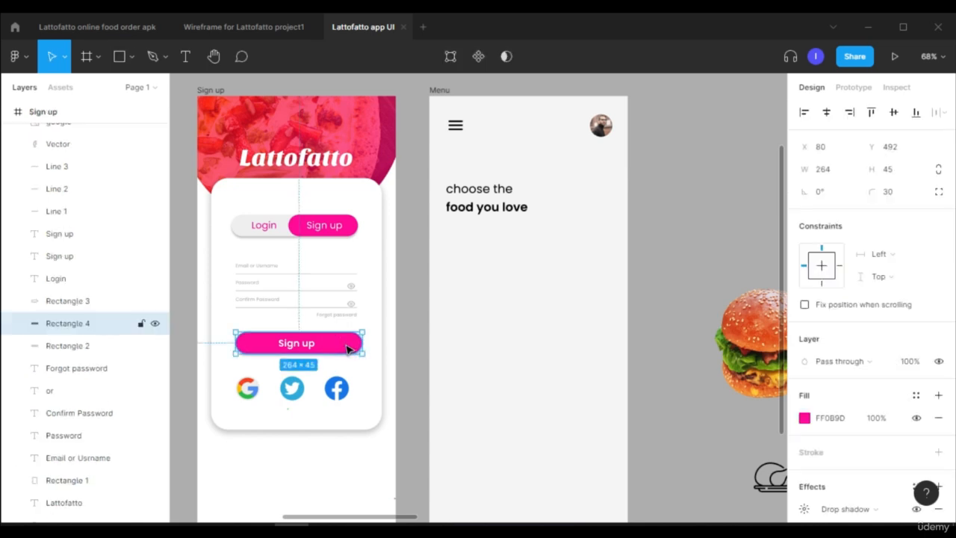
drag(348, 347, 569, 251)
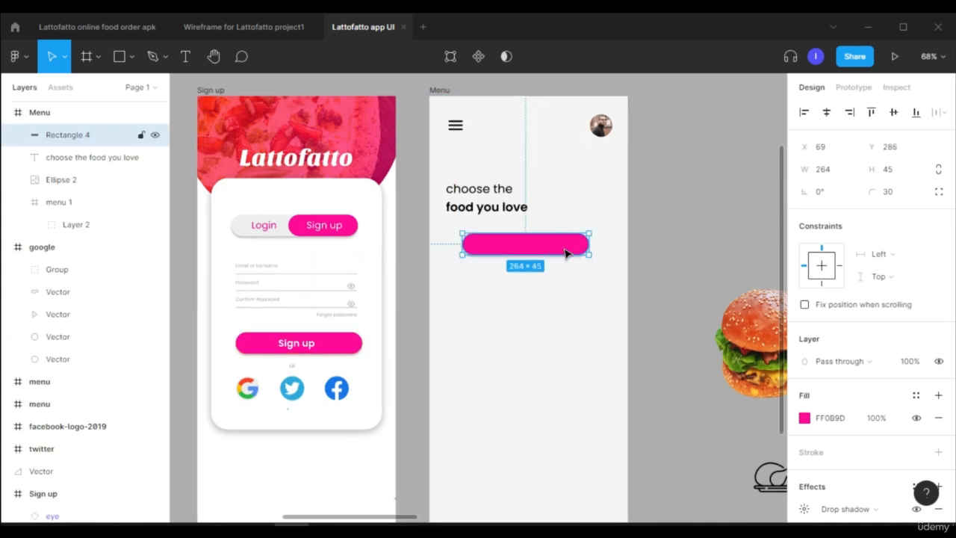
click(809, 419)
drag(700, 280, 602, 156)
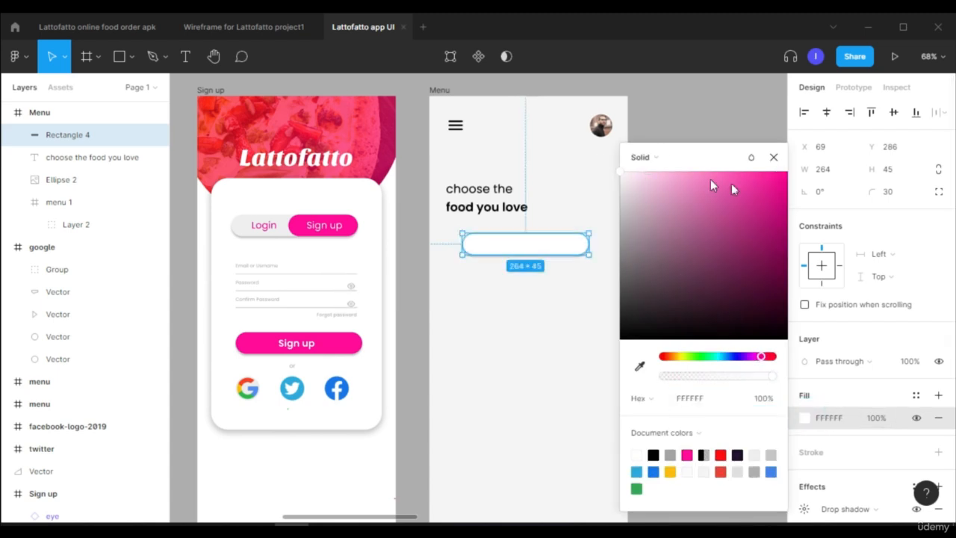
click(774, 157)
click(680, 224)
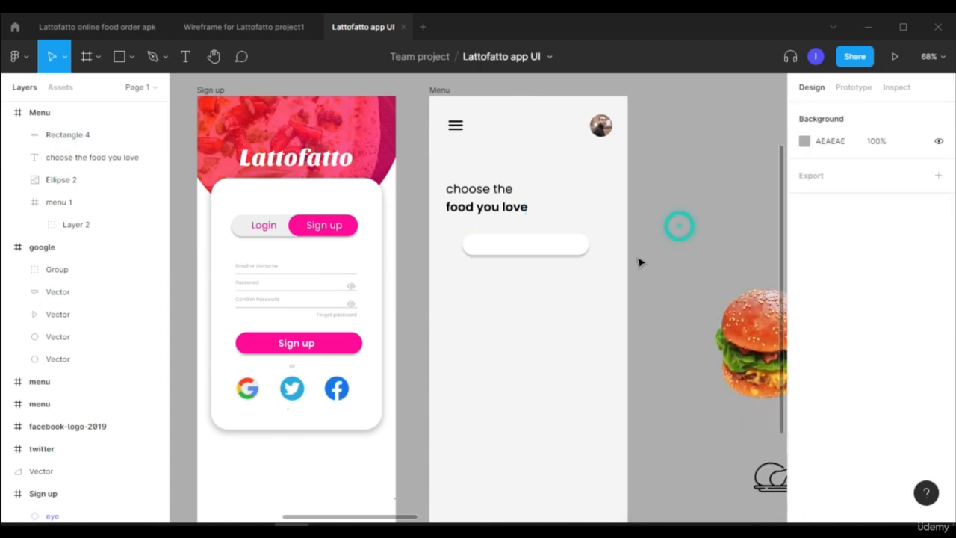
Step: Examine the drop shadow settings of the white rounded rectangle in the Menu frame
click(570, 244)
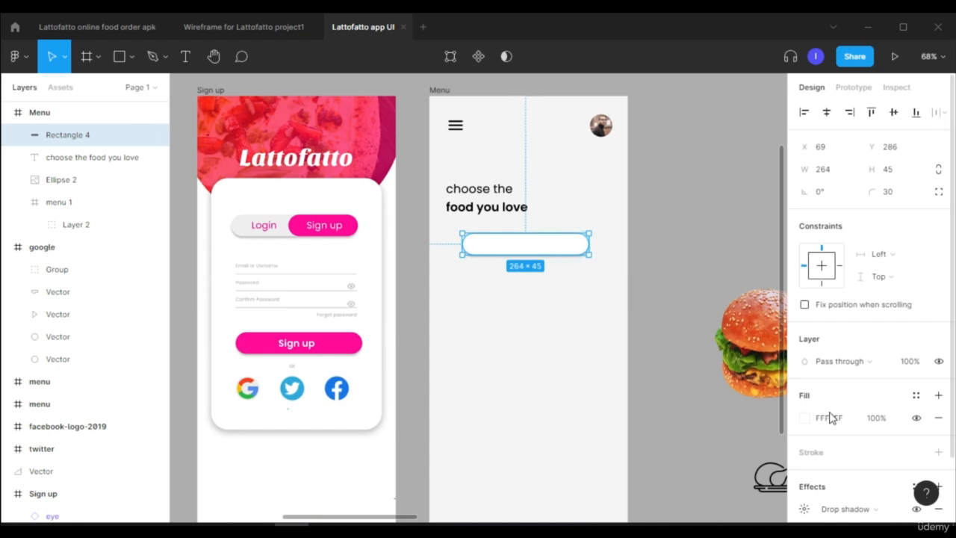
scroll(832, 416, down, 2)
click(802, 437)
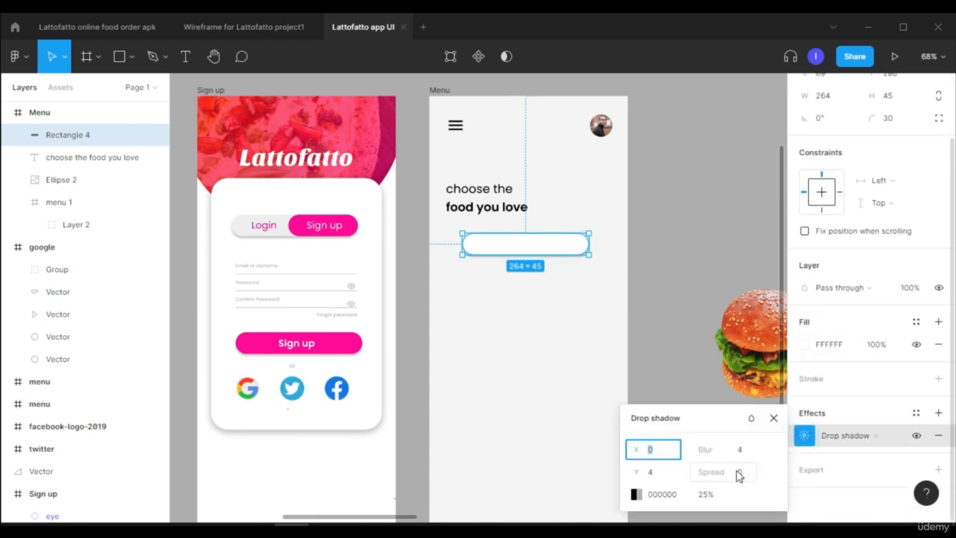
click(710, 383)
click(681, 284)
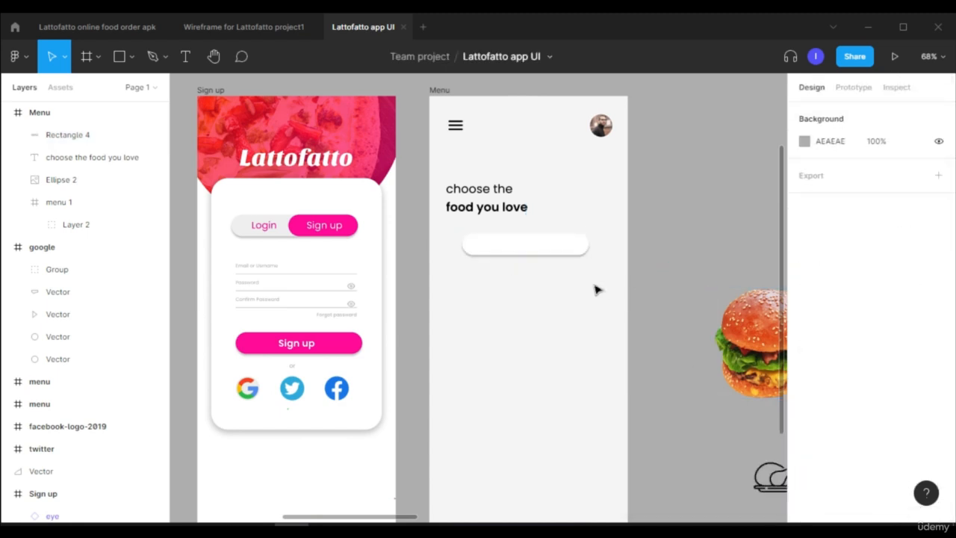
Step: Copy the Password placeholder text from the Sign up frame into the white rounded rectangle and change its wording to "Search"
click(254, 285)
drag(254, 285, 495, 250)
scroll(494, 251, up, 5)
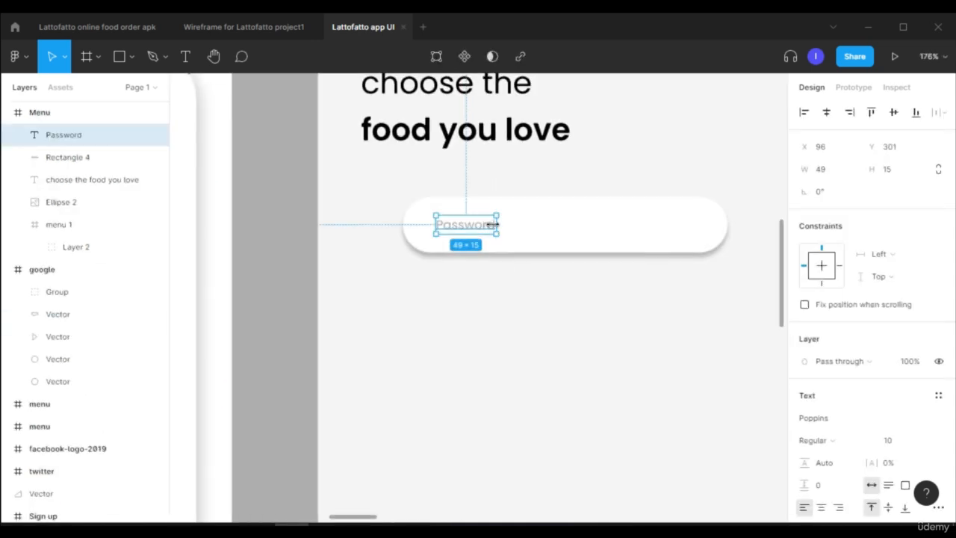
double_click(476, 223)
text(Search)
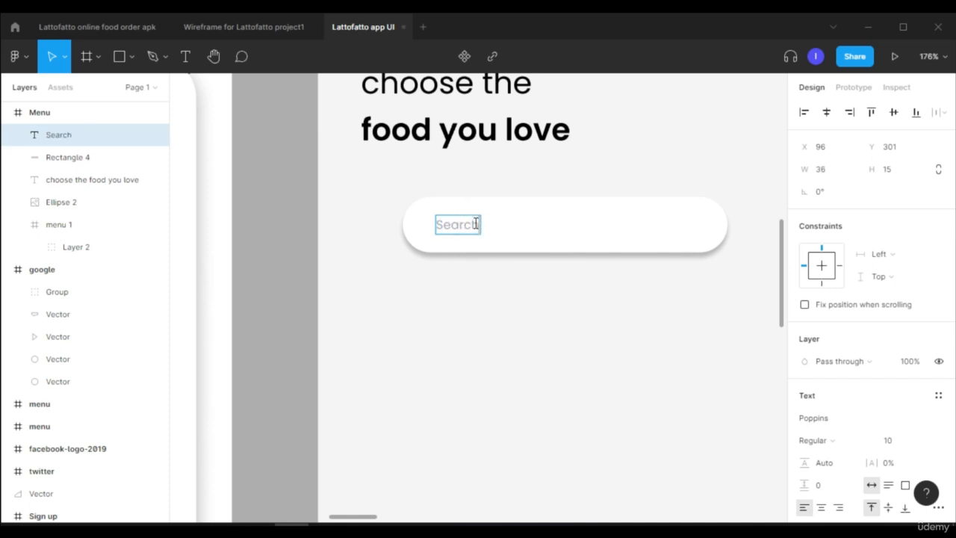
key(Escape)
Step: Find the "search" component in the file's assets and place the magnifier icon at the right end of the search bar
click(61, 87)
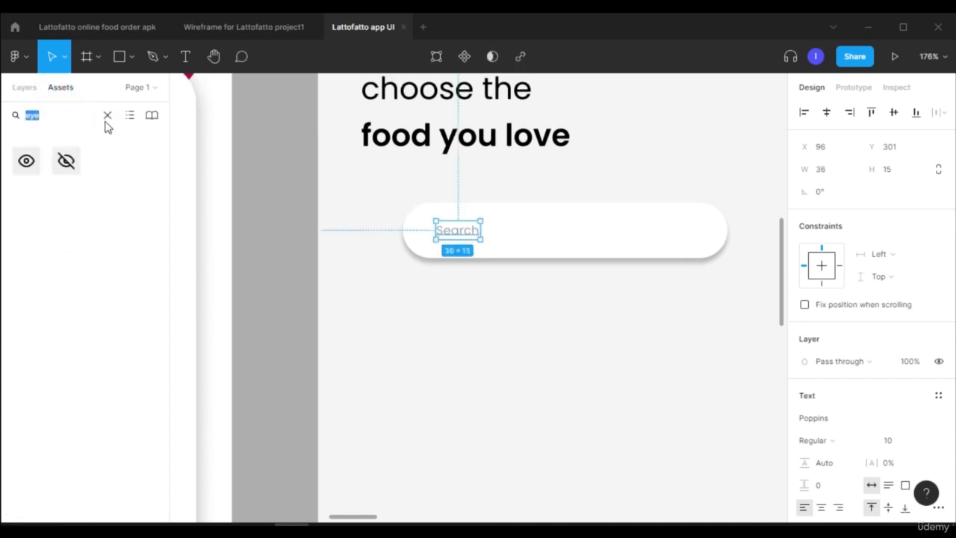
click(108, 115)
text(search)
drag(25, 160, 702, 229)
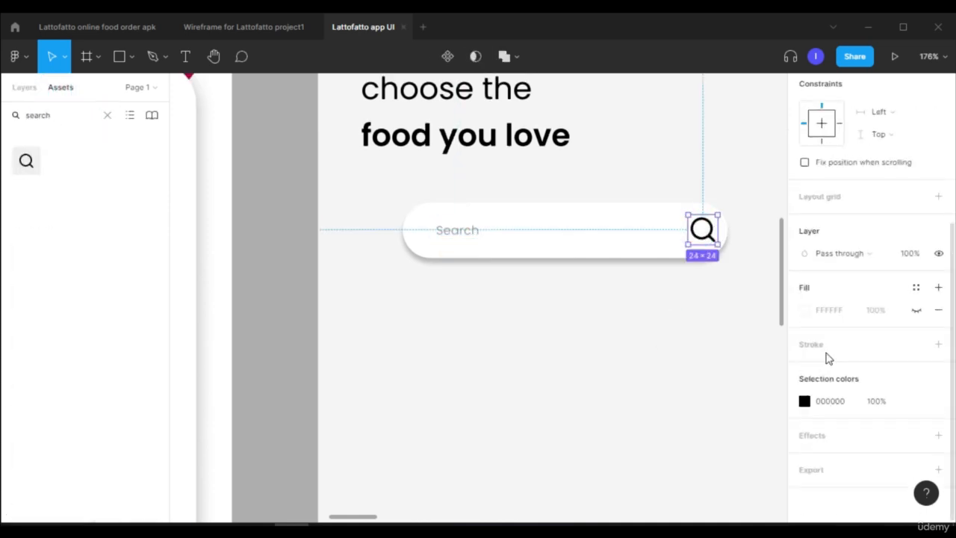
Step: Recolour the search icon to the grey AEAEAE sampled from the "Search" placeholder text
click(806, 402)
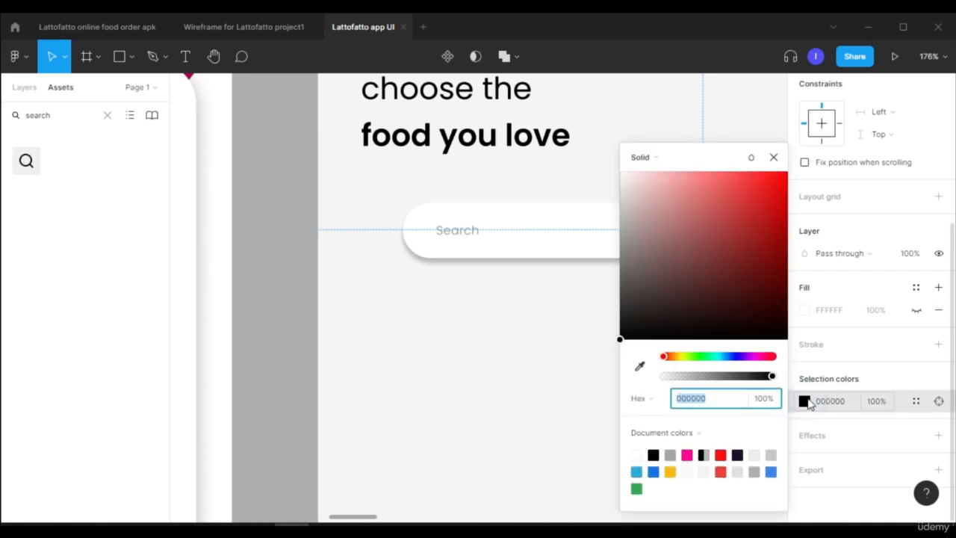
click(639, 367)
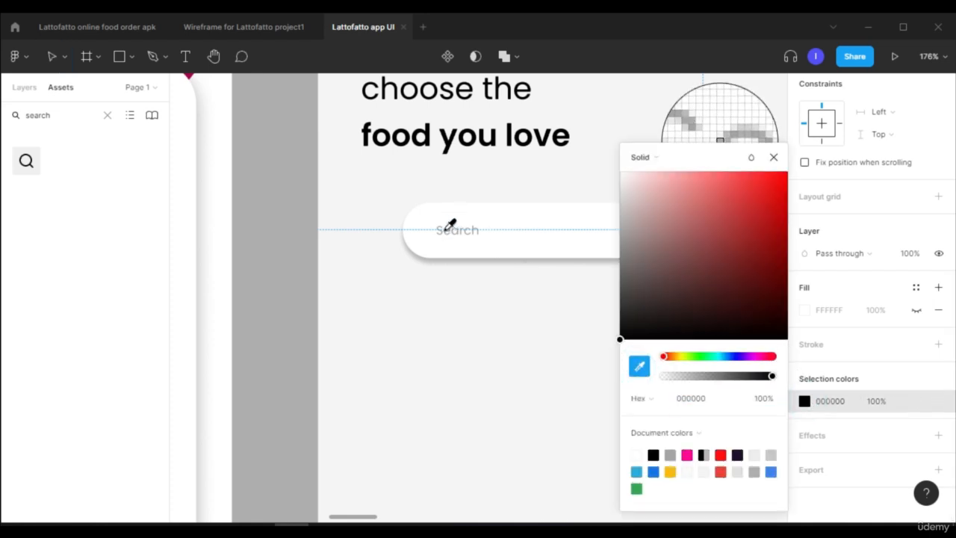
click(445, 228)
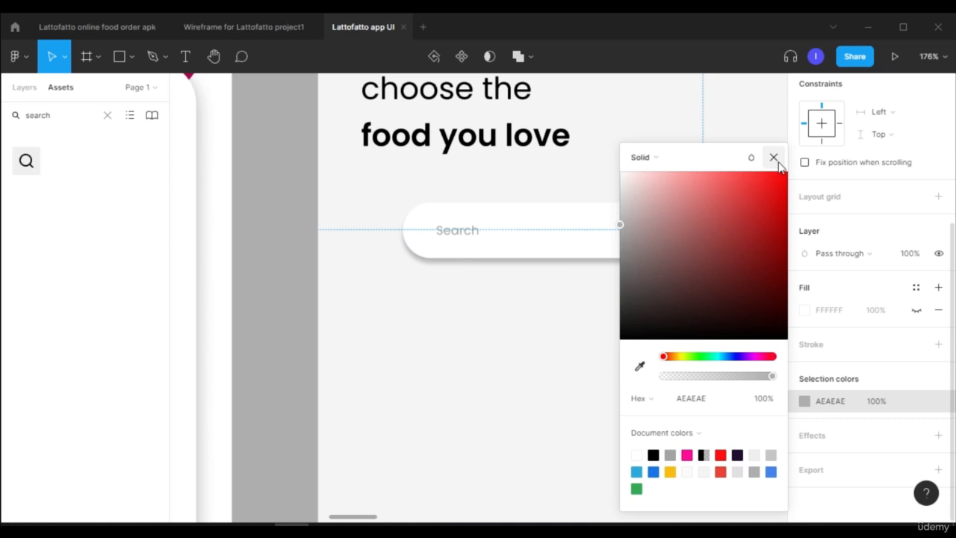
click(777, 162)
click(740, 257)
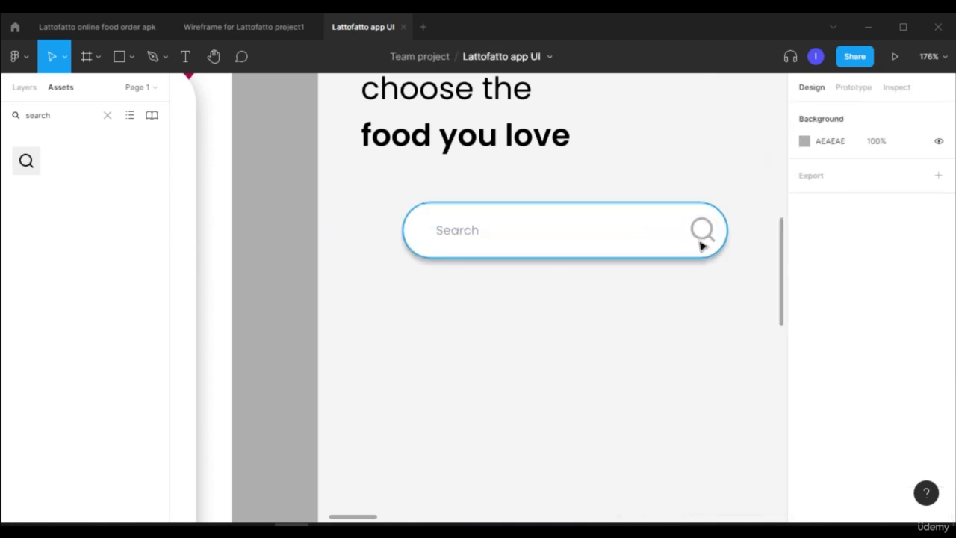
Step: Scale the search icon in the search bar down to 16 × 16
click(708, 231)
drag(717, 217, 709, 229)
click(735, 283)
click(702, 235)
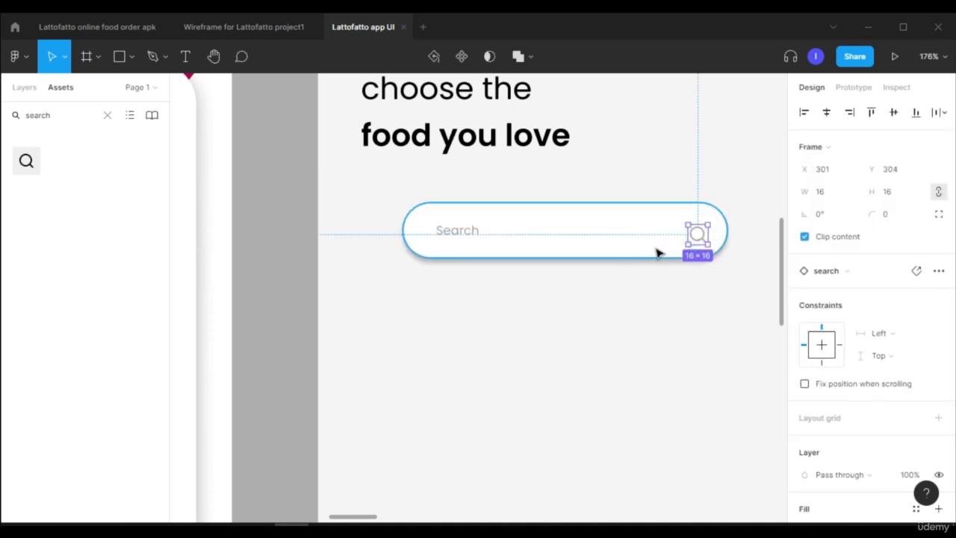
Step: Align the search icon and the "Search" text on the vertical centre of the white search bar
shift+click(634, 225)
shift+click(456, 228)
click(916, 113)
click(639, 296)
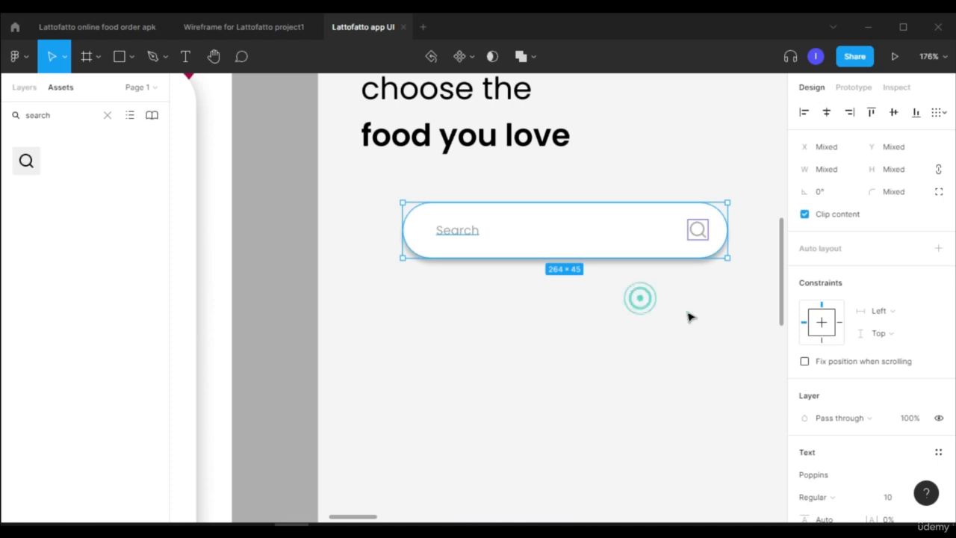
key(ctrl+z)
scroll(690, 317, left, 5)
scroll(543, 286, down, 3)
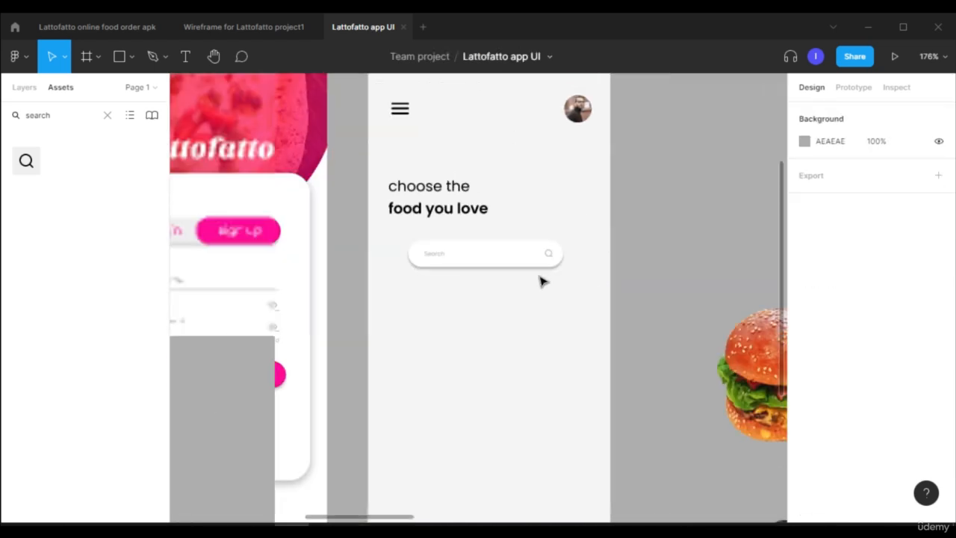
scroll(543, 291, down, 1)
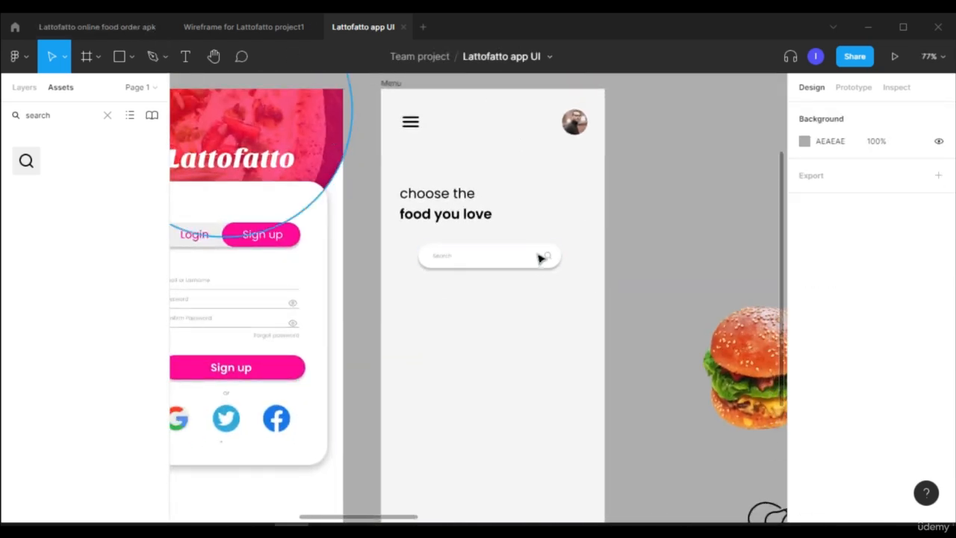
Step: Set the width of the Menu screen's white search bar to 340
click(557, 254)
scroll(565, 254, up, 3)
drag(717, 187, 765, 195)
key(ctrl+z)
click(828, 171)
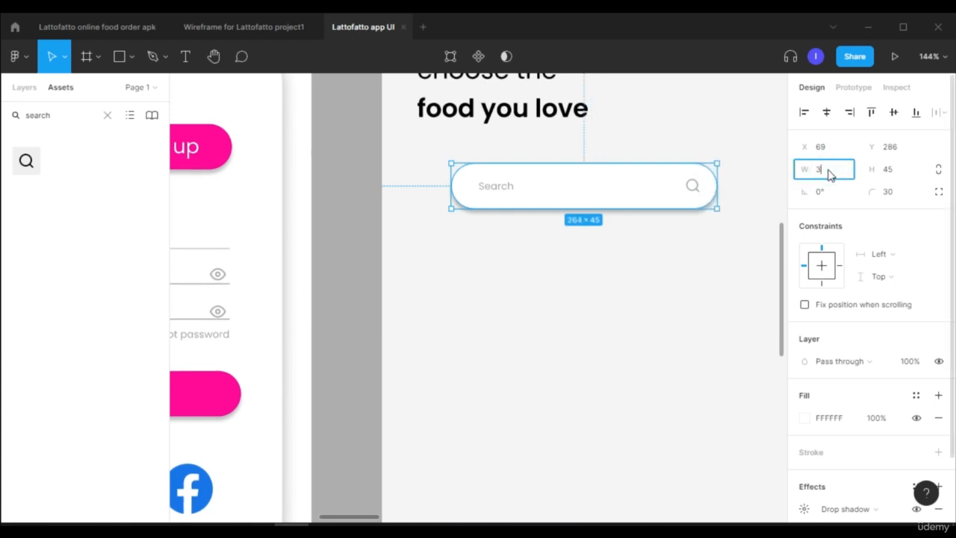
key(Return)
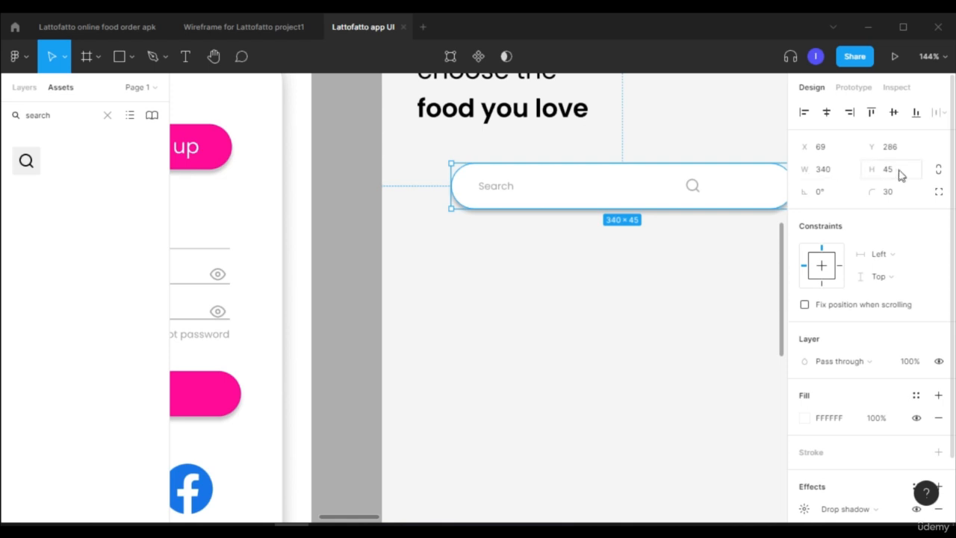
Step: Move the widened search bar so its left edge lines up with the "choose the food you love" heading
click(677, 324)
ctrl+scroll(677, 325, down, 5)
click(652, 267)
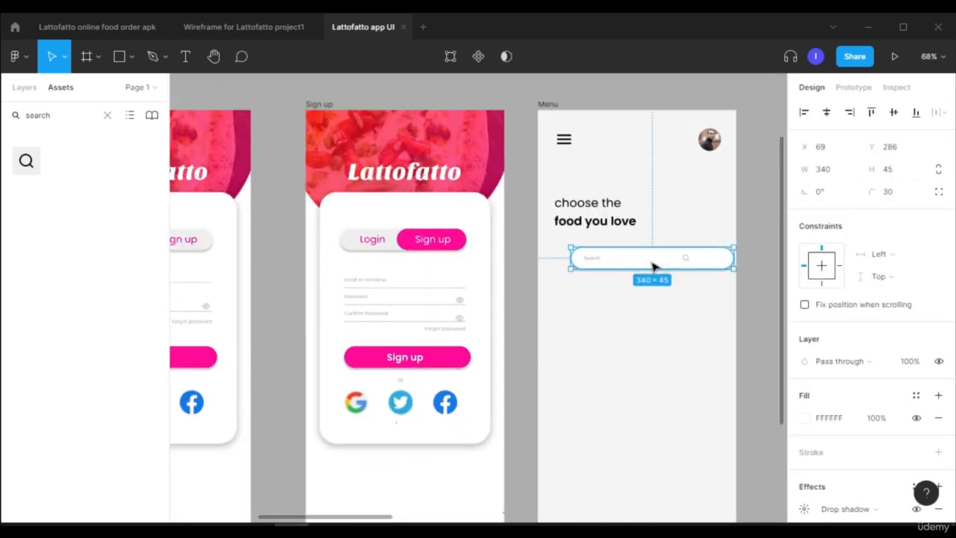
drag(652, 267, 637, 265)
click(667, 305)
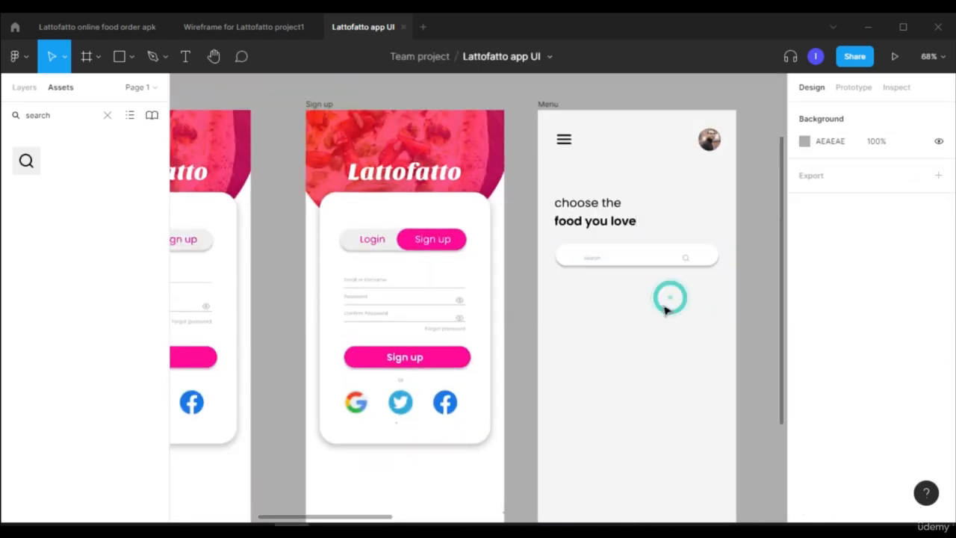
Step: Reposition the "Search" text near the bar's left end and the magnifier icon near its right end, both vertically centred
double_click(602, 263)
ctrl+scroll(668, 286, up, 5)
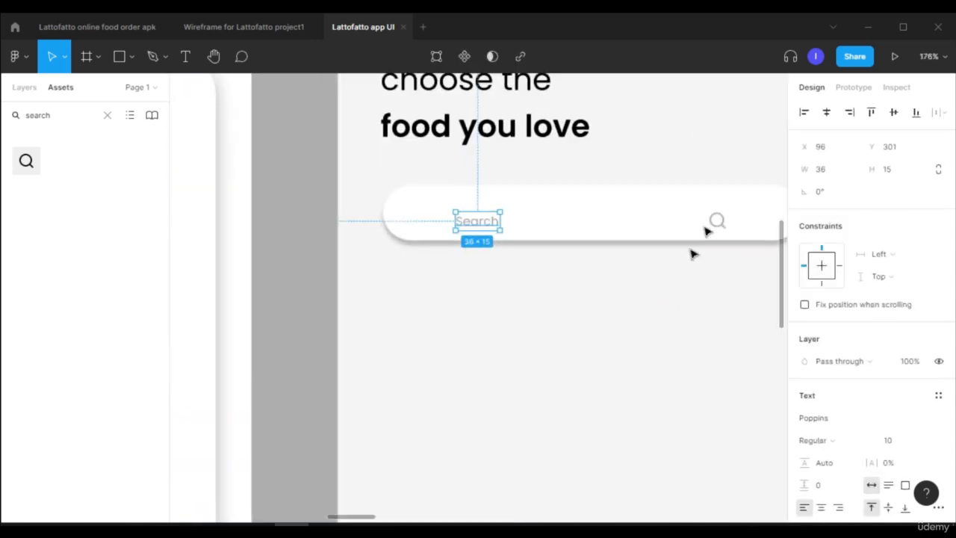
click(720, 224)
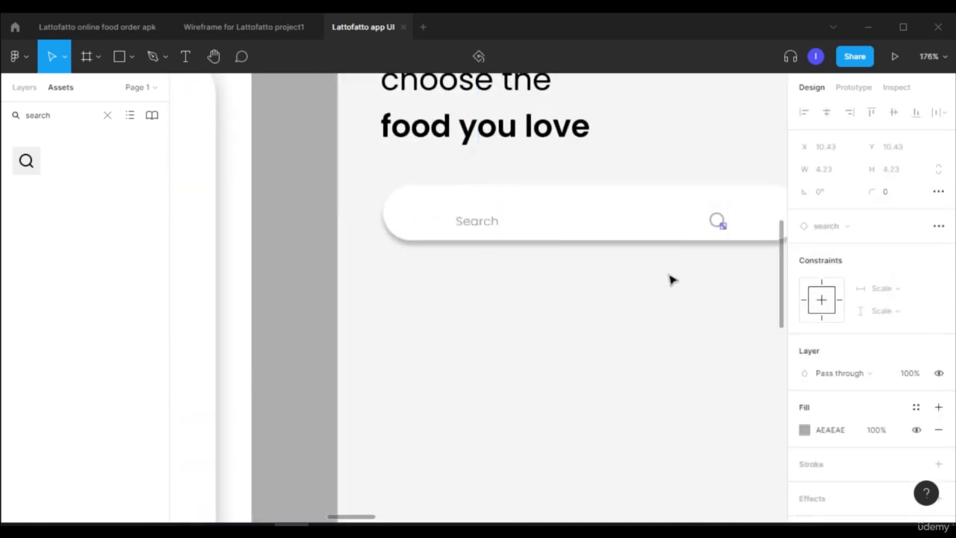
click(484, 222)
click(734, 326)
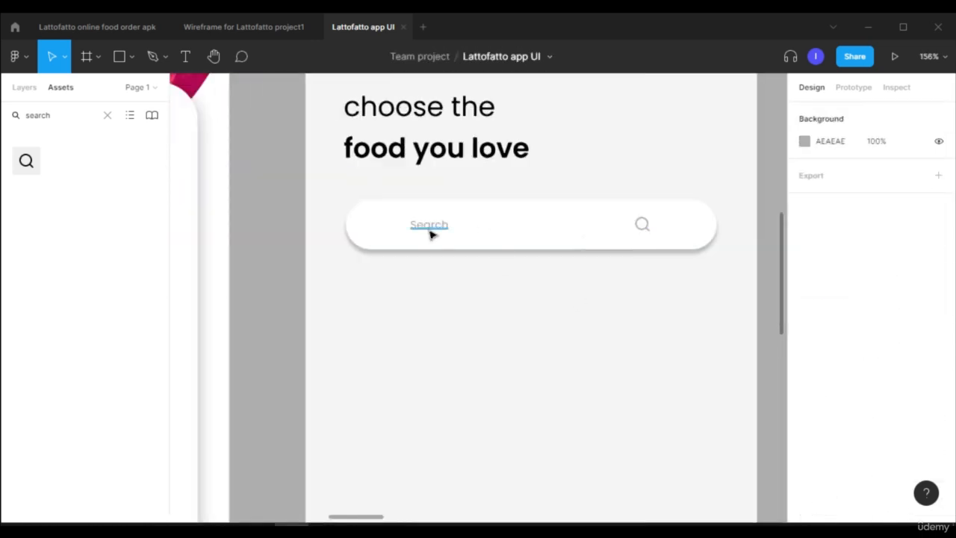
click(429, 233)
key(Escape)
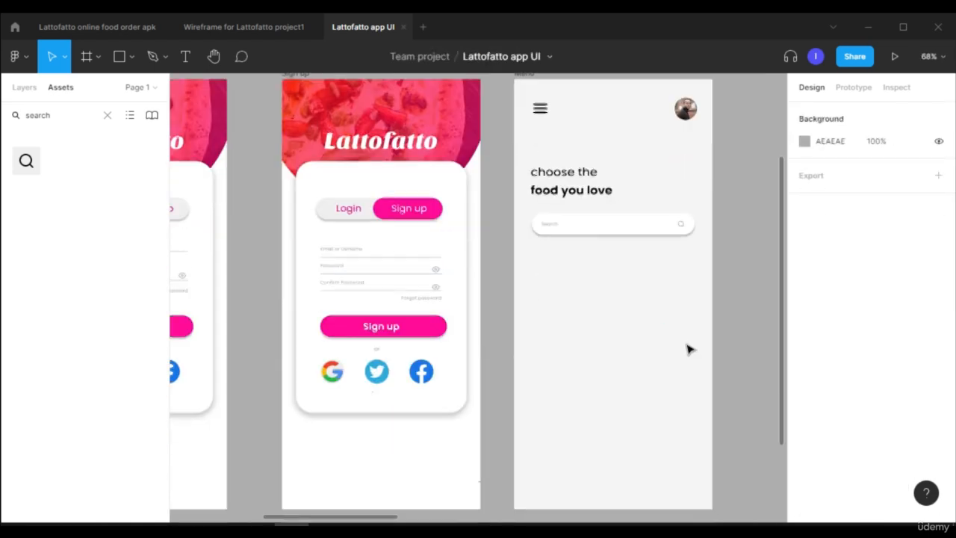
Step: Check the menu frame in the wireframe file and add a "Categories" label below the search bar in the Lattofatto app UI file
click(266, 27)
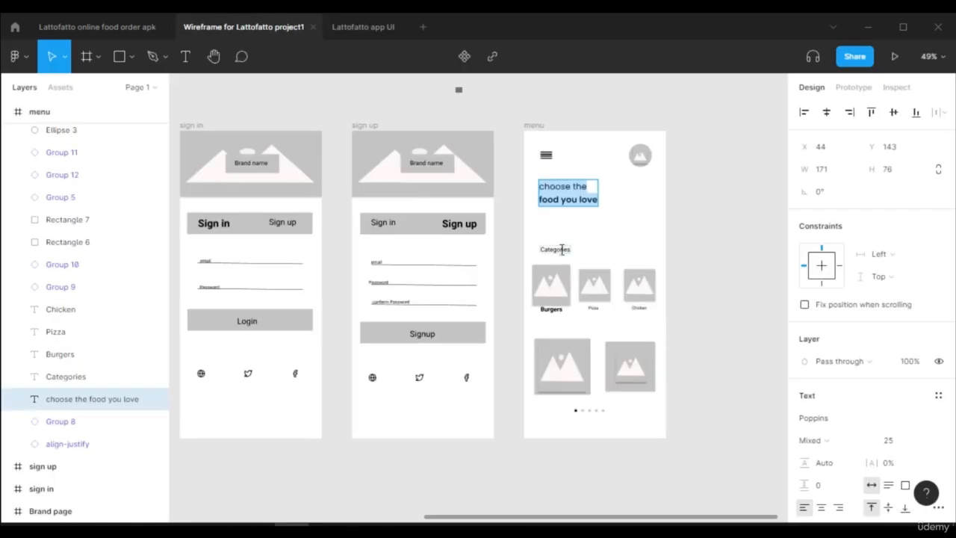
click(553, 248)
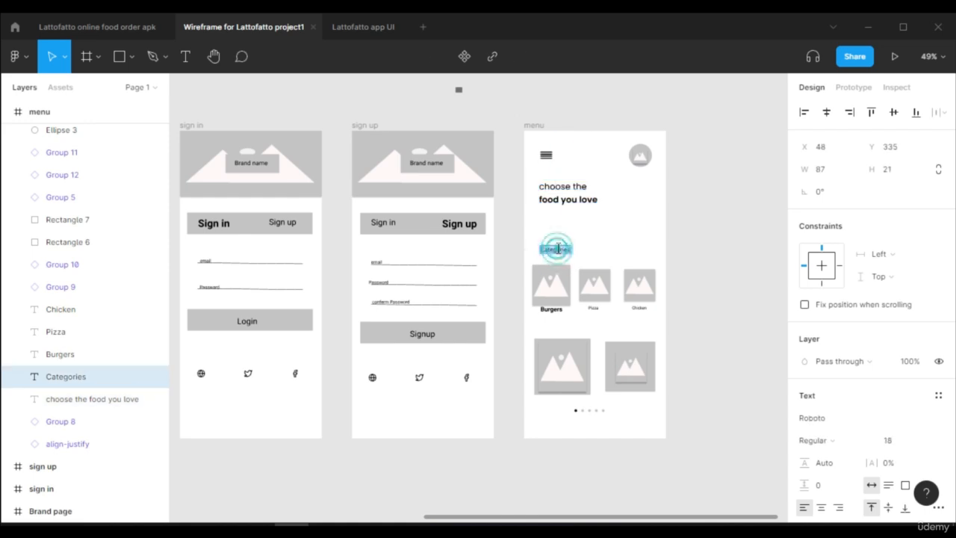
click(363, 27)
key(t)
click(553, 280)
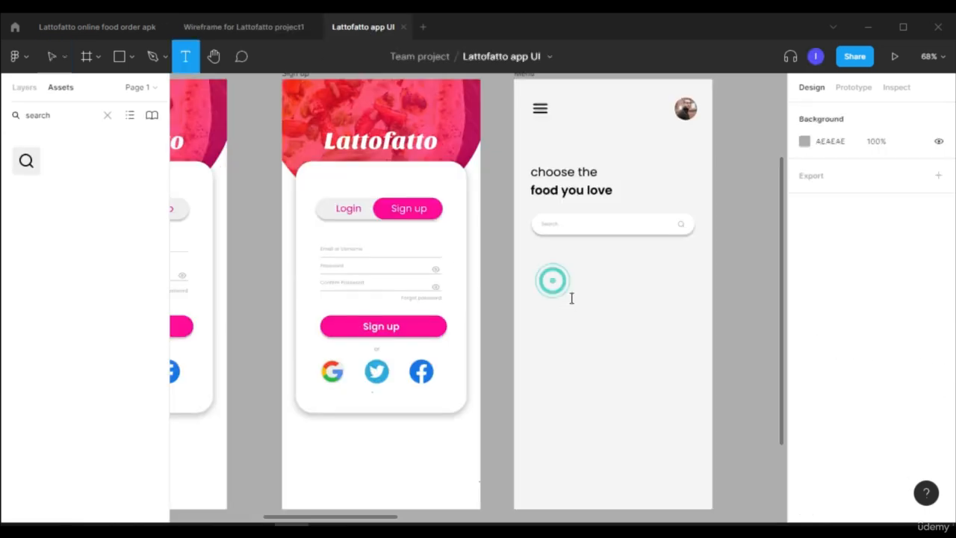
text(Categories)
drag(583, 288, 562, 291)
click(598, 354)
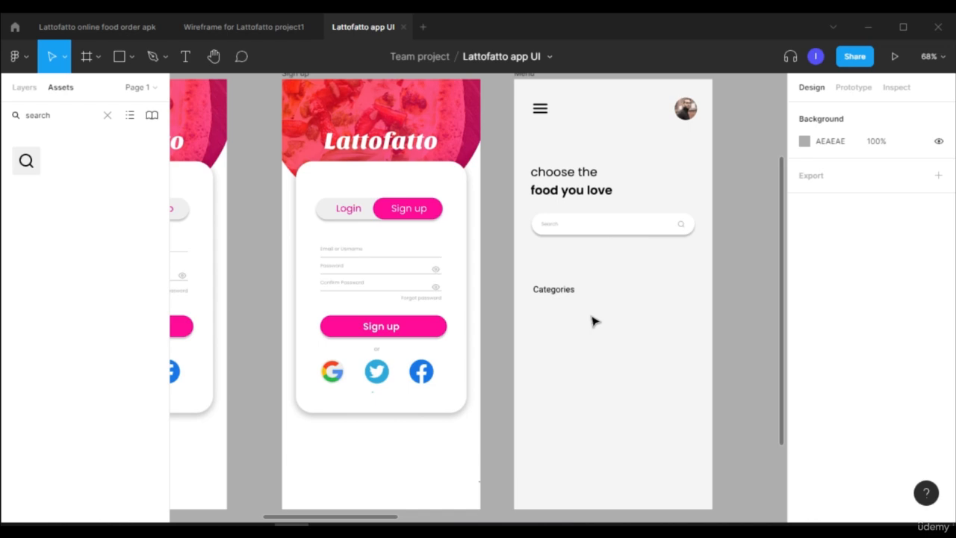
Step: Draw a rectangle below the Categories label, sized 110 × 70 with a corner radius of 25
key(r)
mouse_move(537, 315)
mouse_down()
mouse_move(585, 346)
mouse_move(587, 358)
mouse_up()
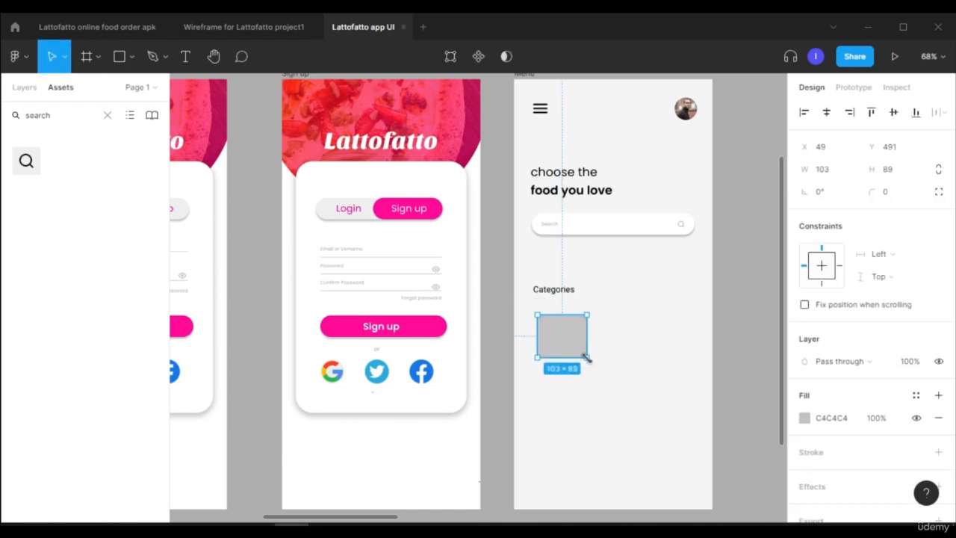
click(819, 180)
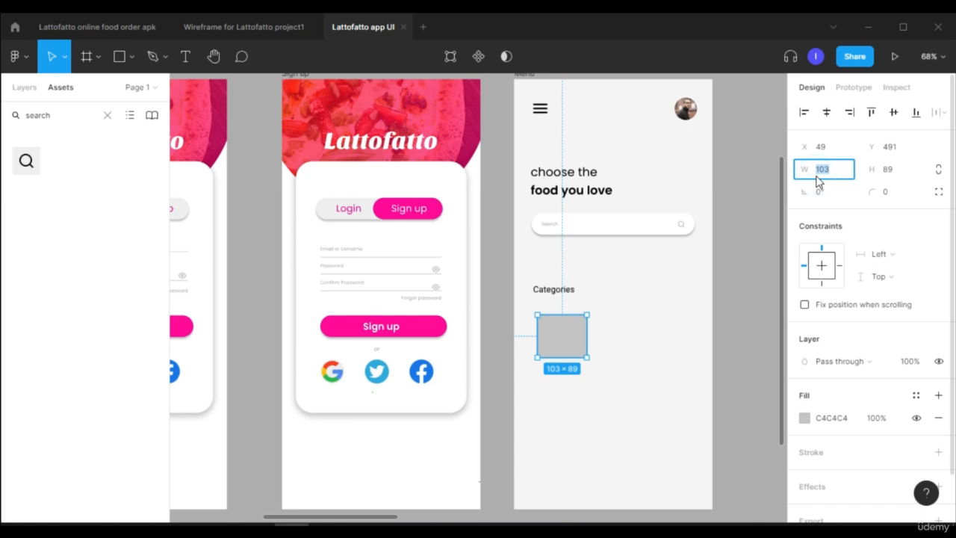
key(Return)
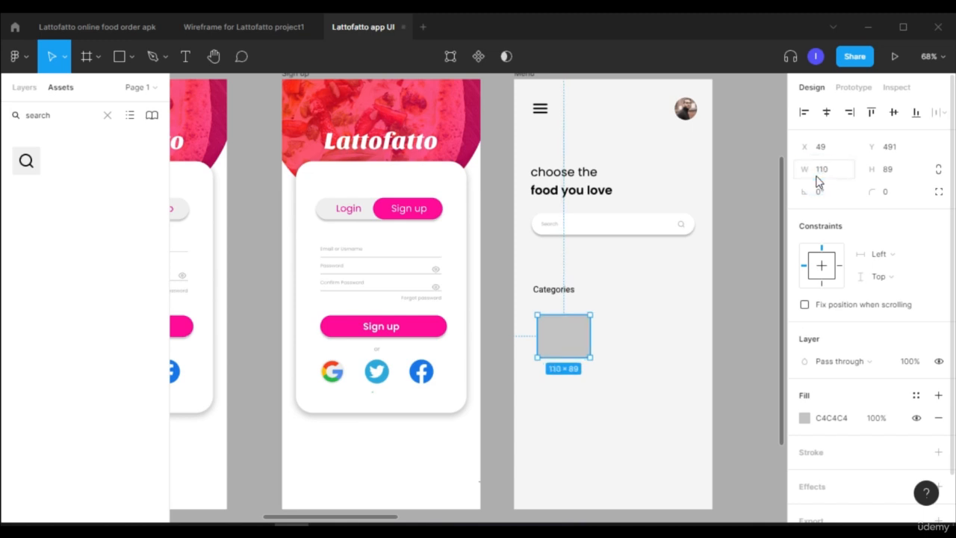
click(906, 177)
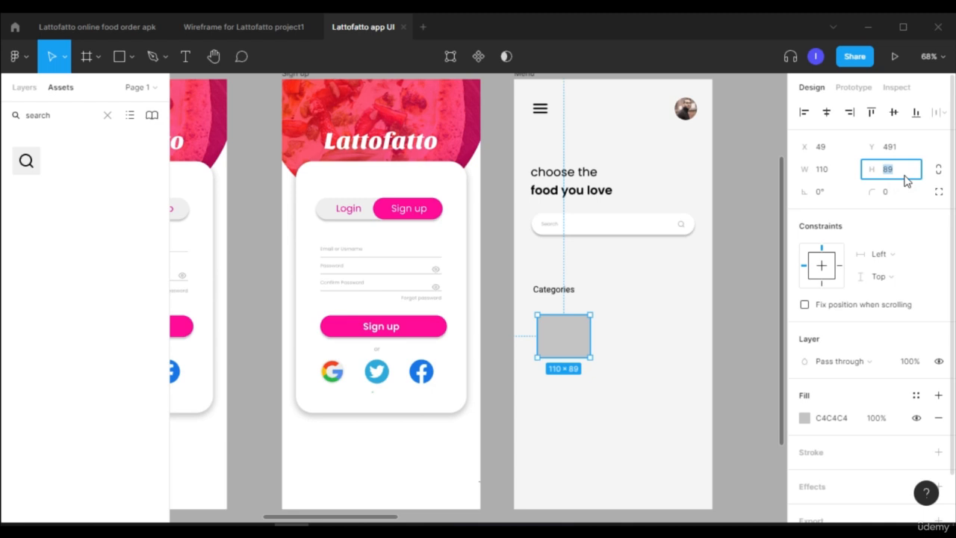
key(Return)
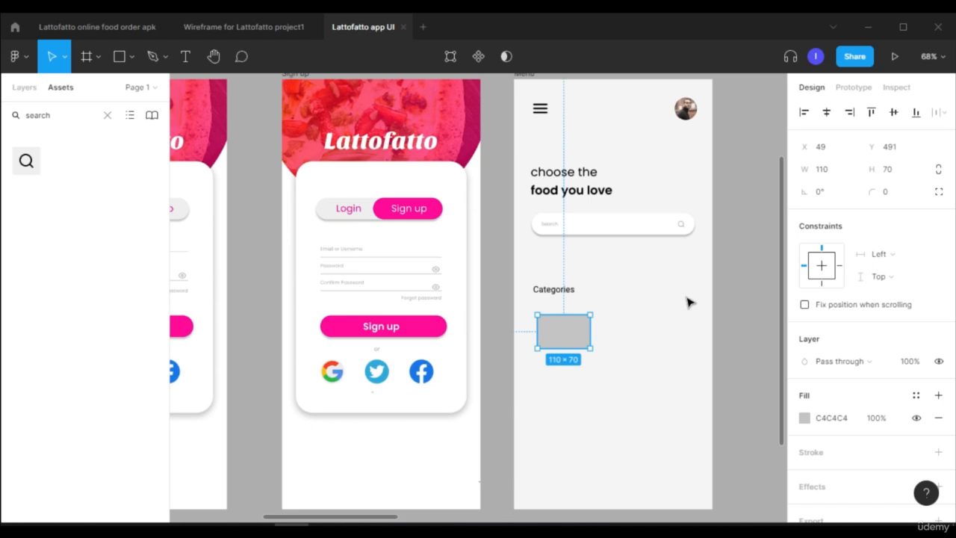
click(902, 192)
text(25)
key(Return)
Step: Duplicate the rounded rectangle into a row of three and spread them evenly across the Menu frame
scroll(549, 326, up, 3)
drag(548, 326, 711, 335)
click(556, 338)
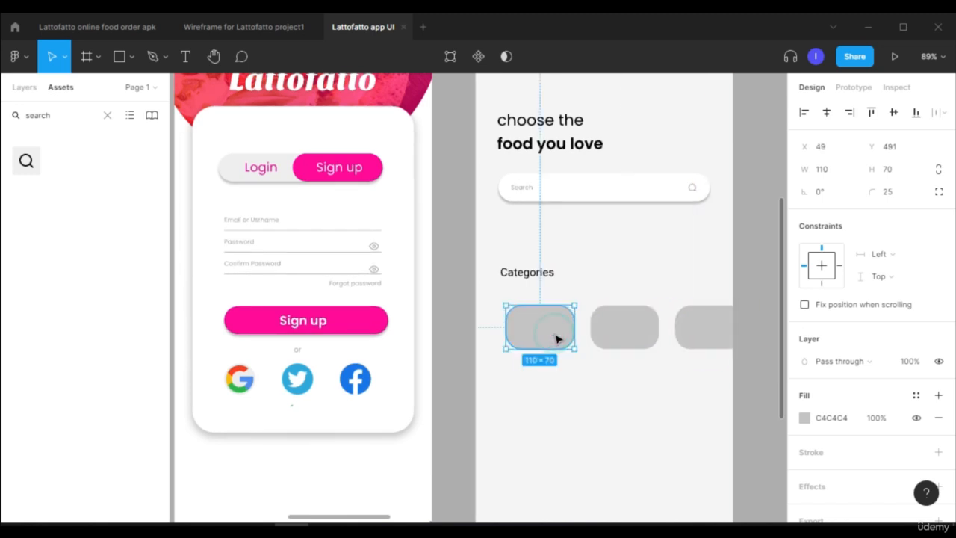
drag(556, 339, 677, 342)
click(566, 342)
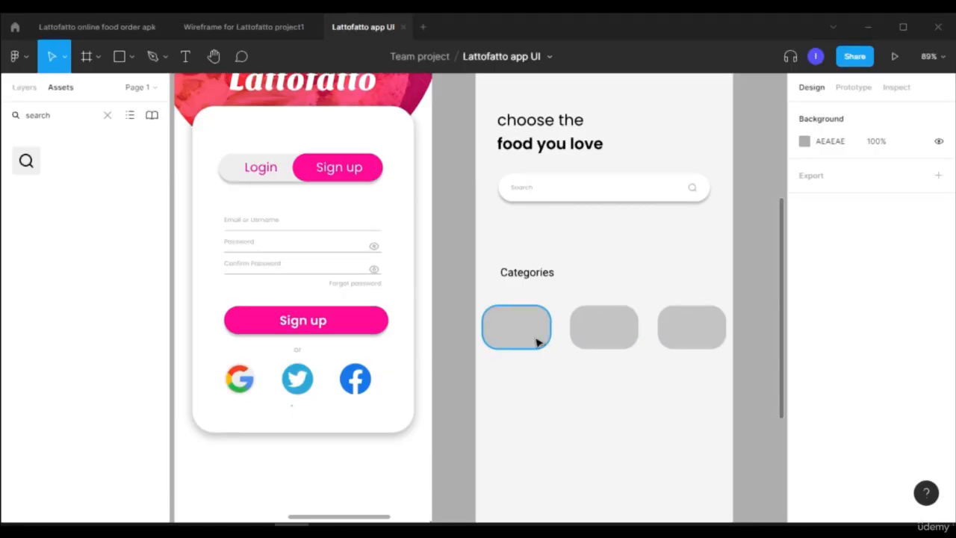
Step: Change the fill of all three category rectangles to white FFFFFF
click(537, 342)
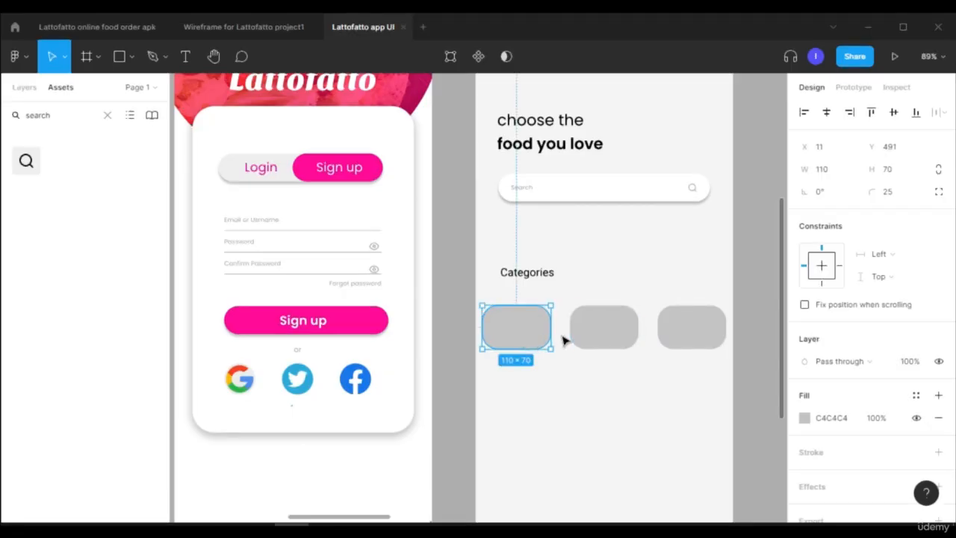
shift+click(615, 328)
shift+click(700, 330)
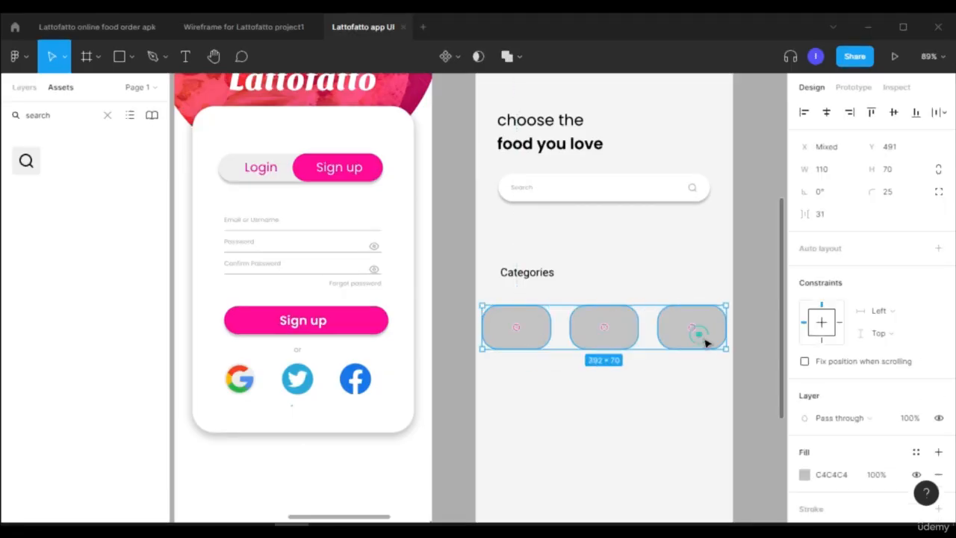
click(804, 475)
drag(696, 266, 624, 157)
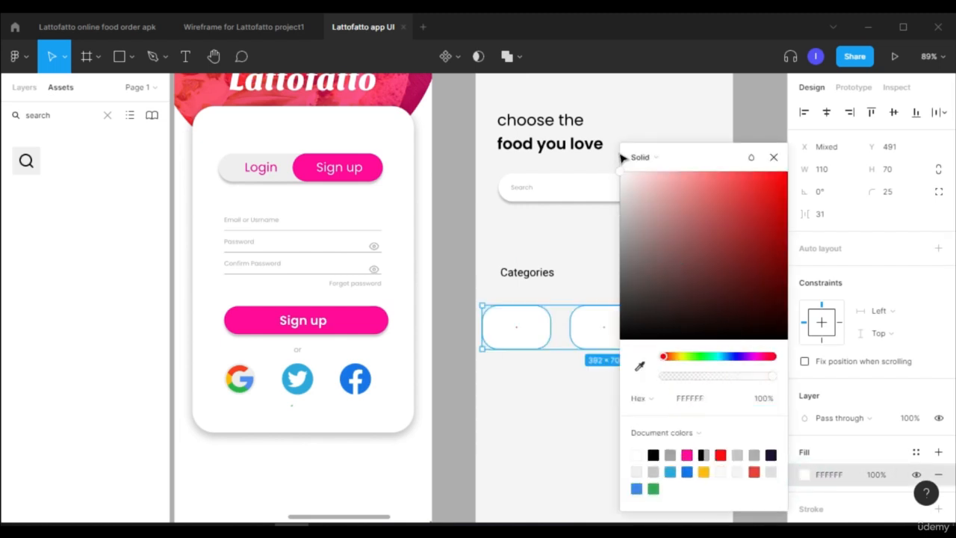
click(774, 157)
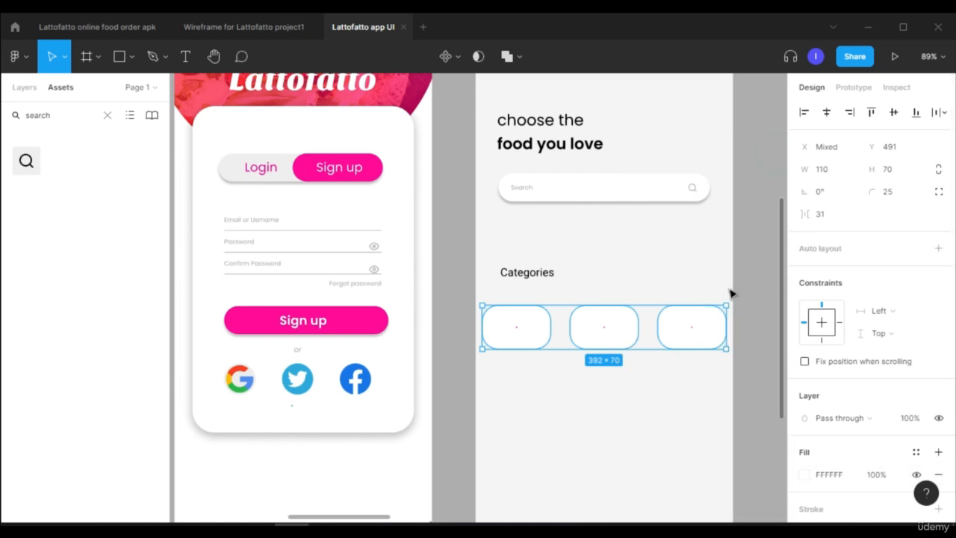
click(696, 272)
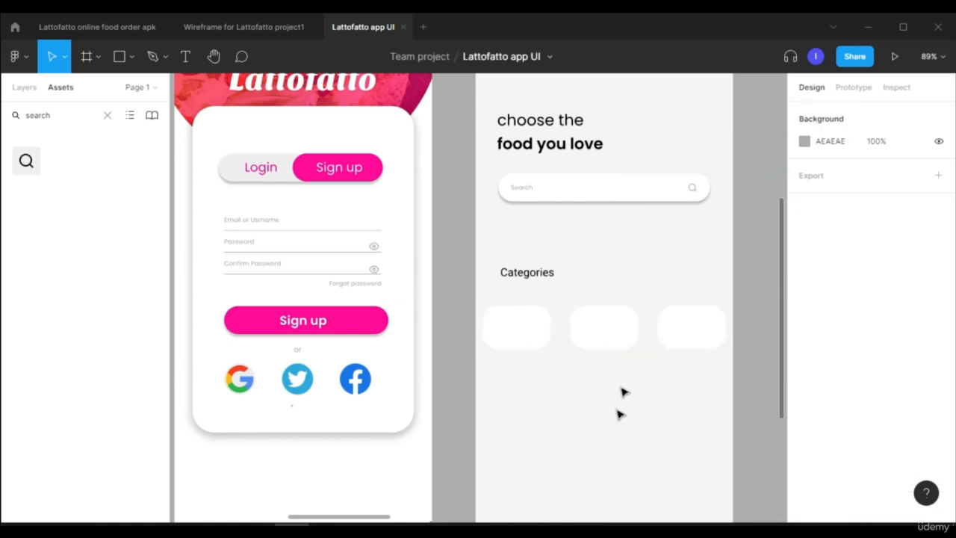
Step: Darken the page background behind the frames to 898989
scroll(650, 274, down, 5)
click(565, 122)
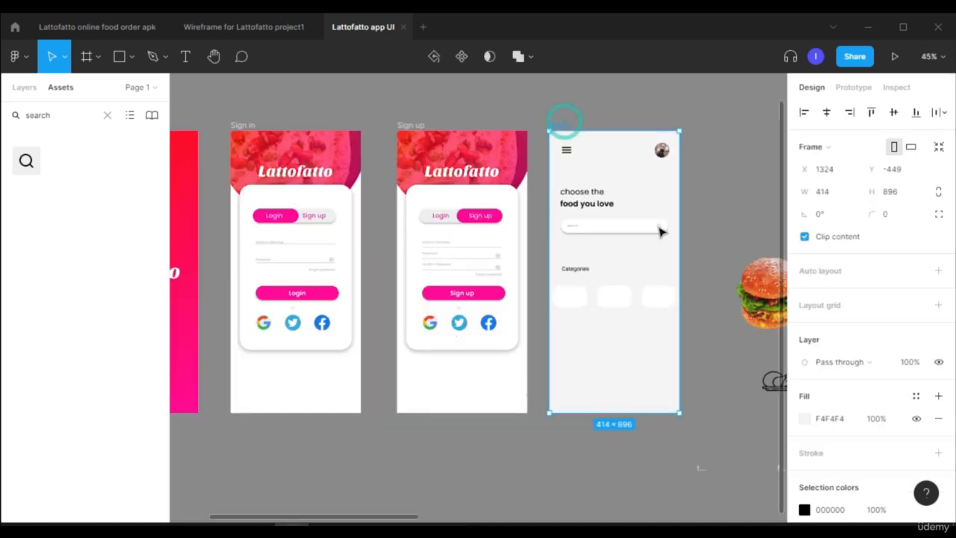
scroll(625, 261, up, 5)
click(617, 273)
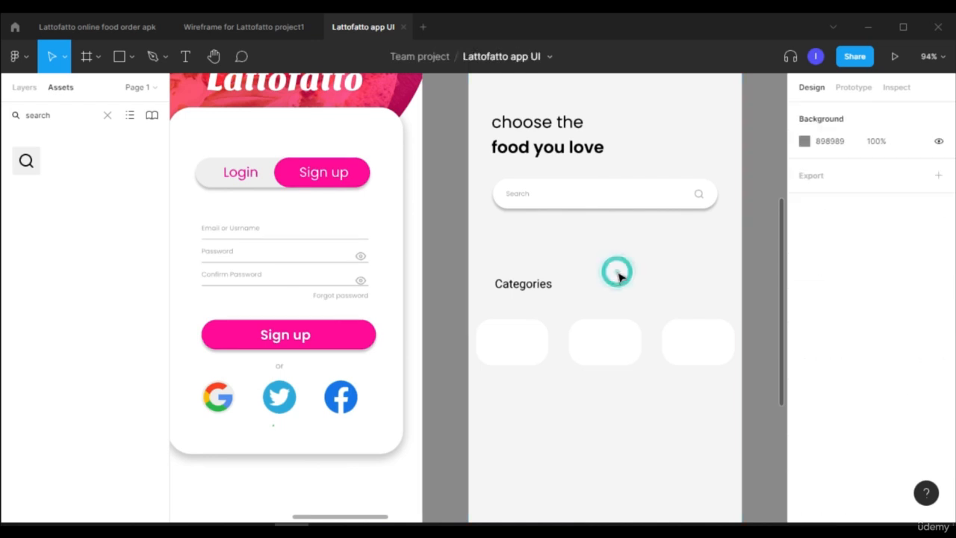
scroll(620, 274, down, 5)
Step: Adjust the Menu frame's fill to a slightly darker light grey so the white cards stand out
click(566, 129)
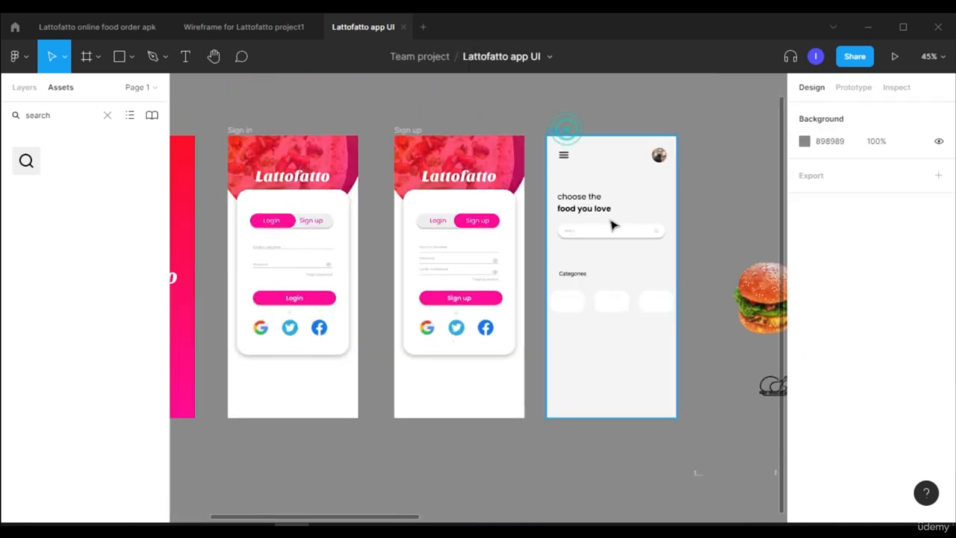
scroll(619, 232, up, 4)
scroll(793, 369, down, 3)
scroll(769, 344, up, 2)
click(805, 242)
mouse_move(622, 181)
mouse_down()
mouse_move(602, 204)
mouse_move(588, 197)
mouse_move(588, 169)
mouse_move(570, 239)
mouse_move(545, 207)
mouse_move(626, 218)
mouse_move(620, 181)
mouse_up()
click(774, 158)
Step: Examine the chicken, pizza and burger icons beside the Menu frame one by one
scroll(763, 164, down, 4)
scroll(672, 261, right, 4)
click(600, 381)
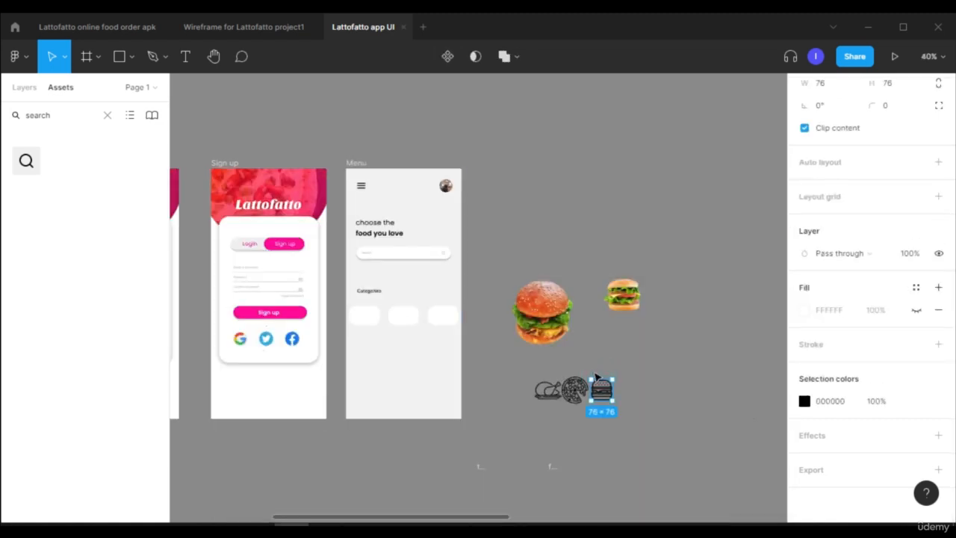
click(662, 400)
scroll(662, 399, up, 5)
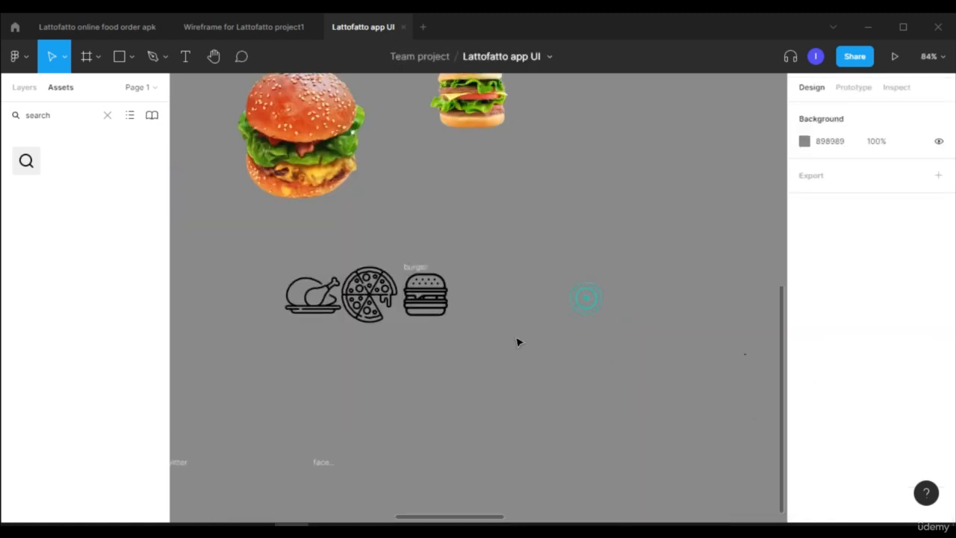
scroll(477, 376, up, 2)
drag(436, 388, 415, 223)
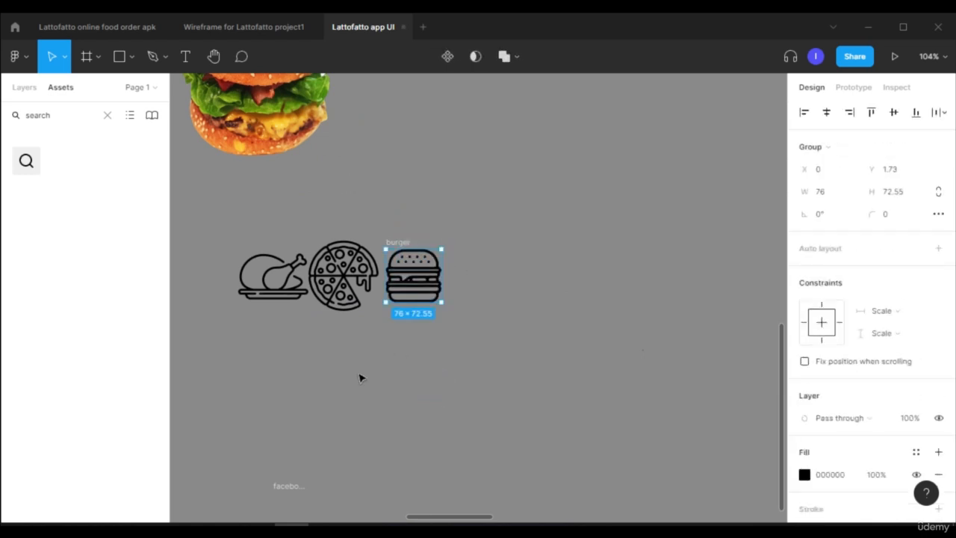
click(357, 371)
drag(317, 359, 356, 221)
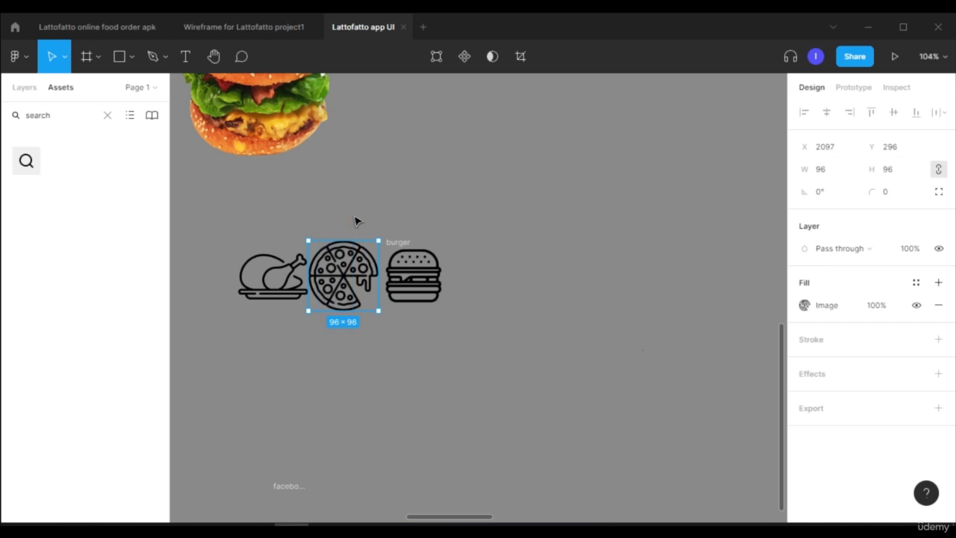
click(304, 320)
drag(271, 365, 277, 239)
Step: Move the chicken, pizza and burger icons together into the Menu frame below the category cards
scroll(433, 391, down, 3)
drag(479, 337, 316, 299)
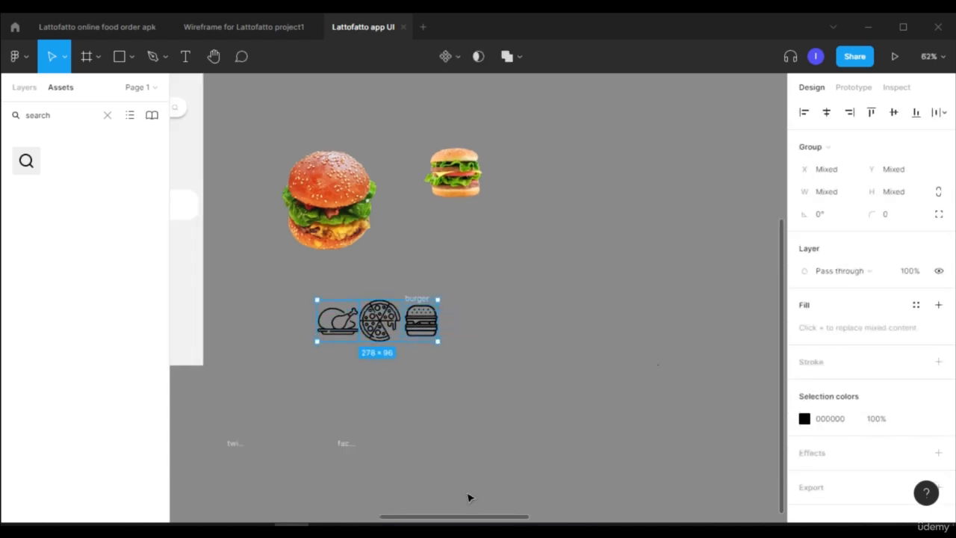
drag(488, 521, 423, 515)
drag(594, 332, 342, 285)
scroll(299, 249, up, 3)
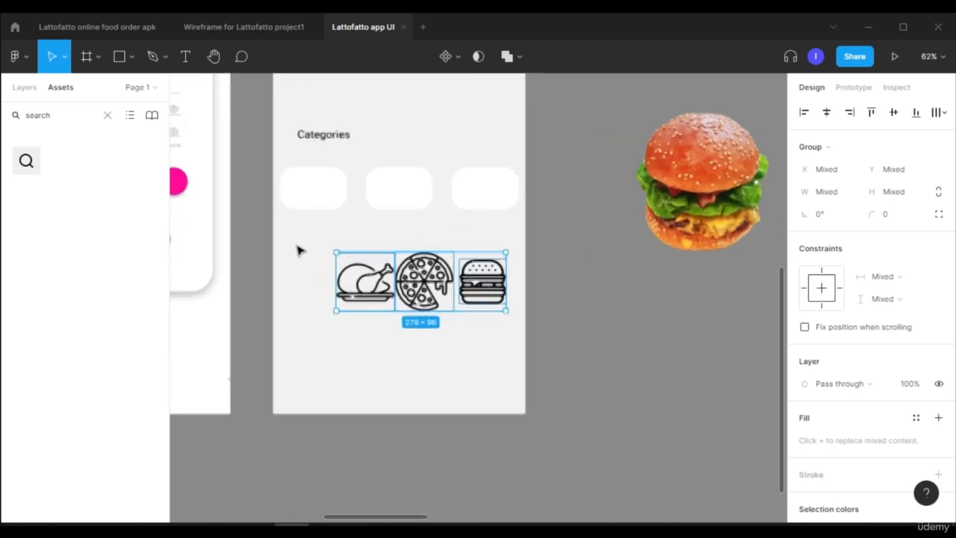
scroll(299, 249, up, 2)
click(498, 390)
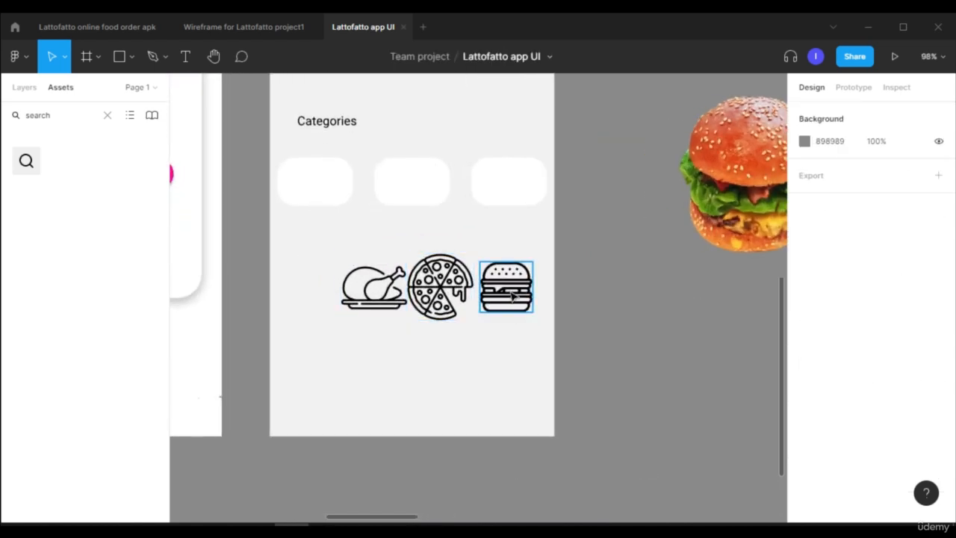
Step: Place the burger icon on the first category card and set its size to 45 × 45
click(511, 295)
drag(317, 177, 312, 181)
click(450, 307)
click(325, 188)
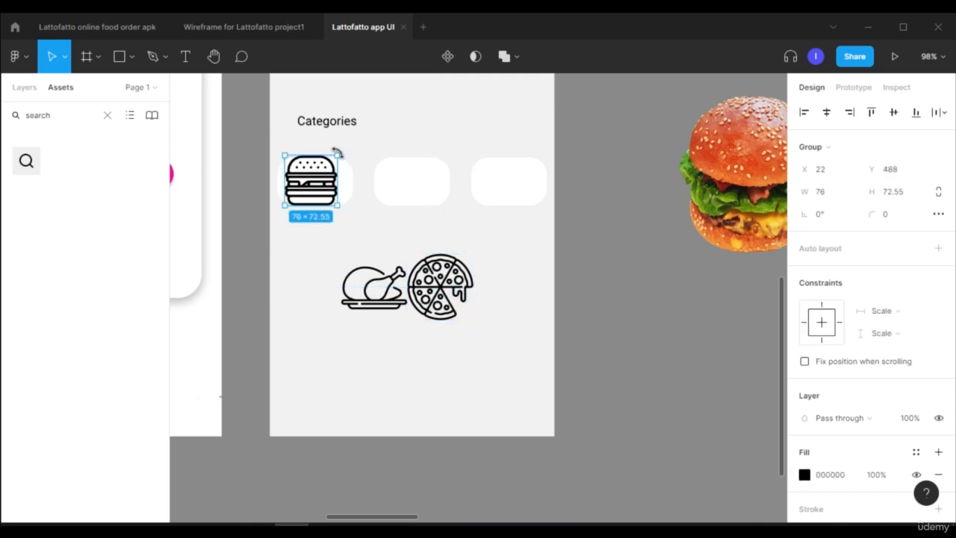
click(826, 196)
text(45)
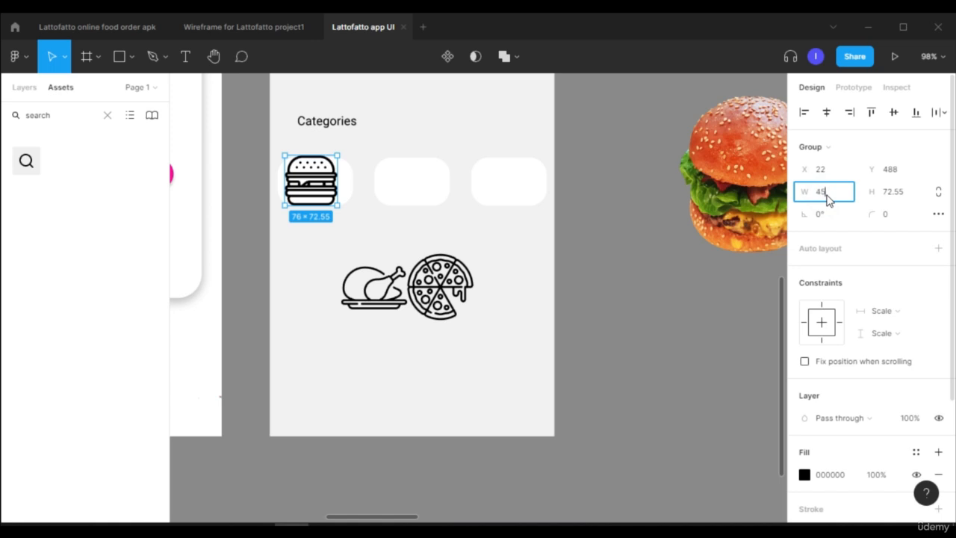
key(Return)
click(894, 194)
text(45)
key(Return)
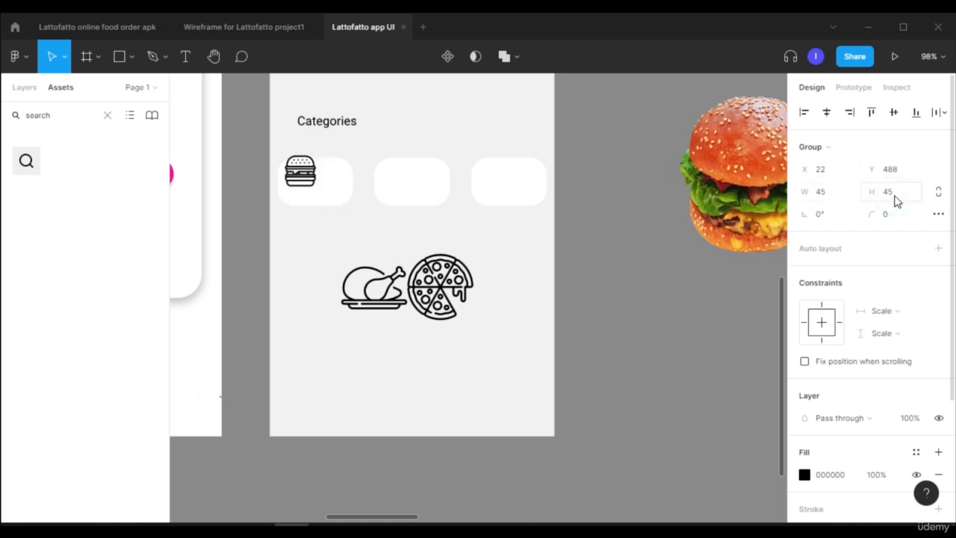
Step: Set the chicken icon's width and height to 45 and place it on the second category card
click(380, 287)
click(839, 197)
text(45)
key(Return)
click(892, 196)
text(45)
key(Return)
drag(361, 271, 427, 202)
Step: Resize the pizza icon to 45 and place it on the third category card
click(887, 195)
text(45)
key(Return)
drag(422, 276, 508, 188)
Step: Center the chicken and burger icons within their category cards
drag(416, 179, 416, 186)
drag(302, 182, 315, 192)
click(474, 305)
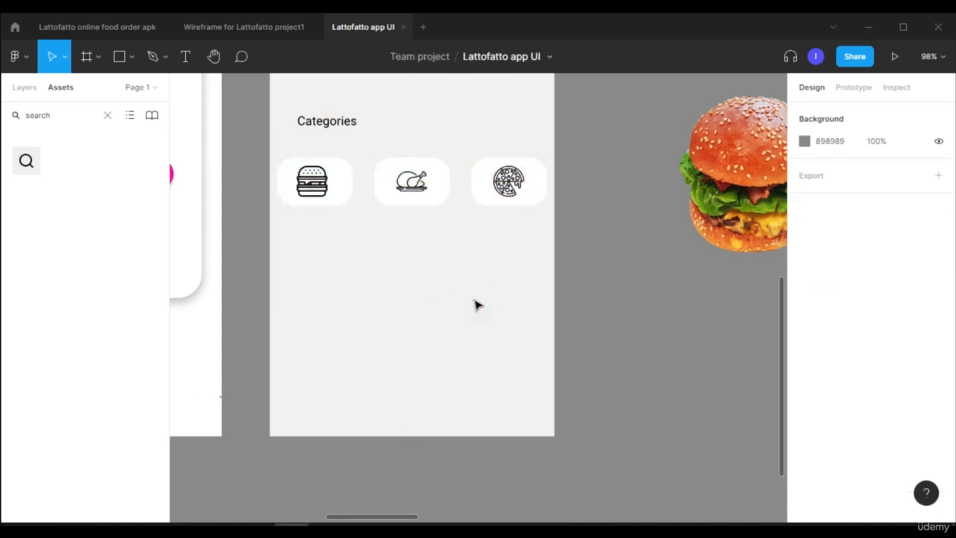
scroll(302, 281, up, 3)
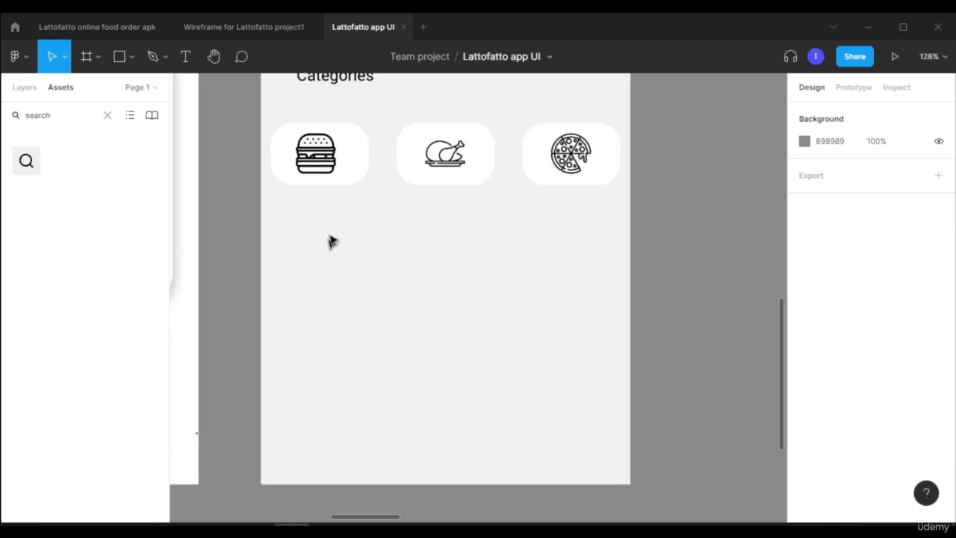
scroll(366, 280, down, 2)
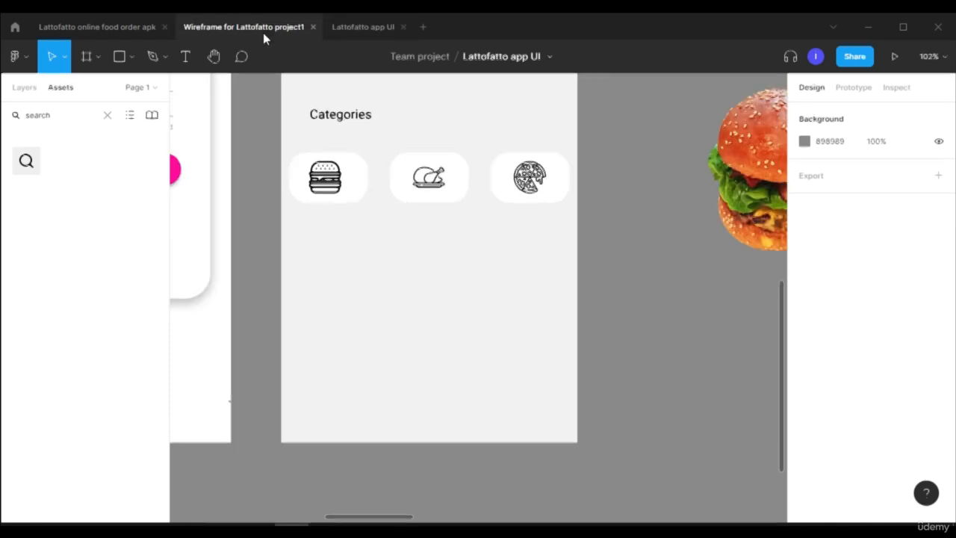
Step: Following the wireframe's menu page, add the labels Burgers in bold Roboto 18, Chicken and Pizza under the matching category cards in the app UI file
click(263, 30)
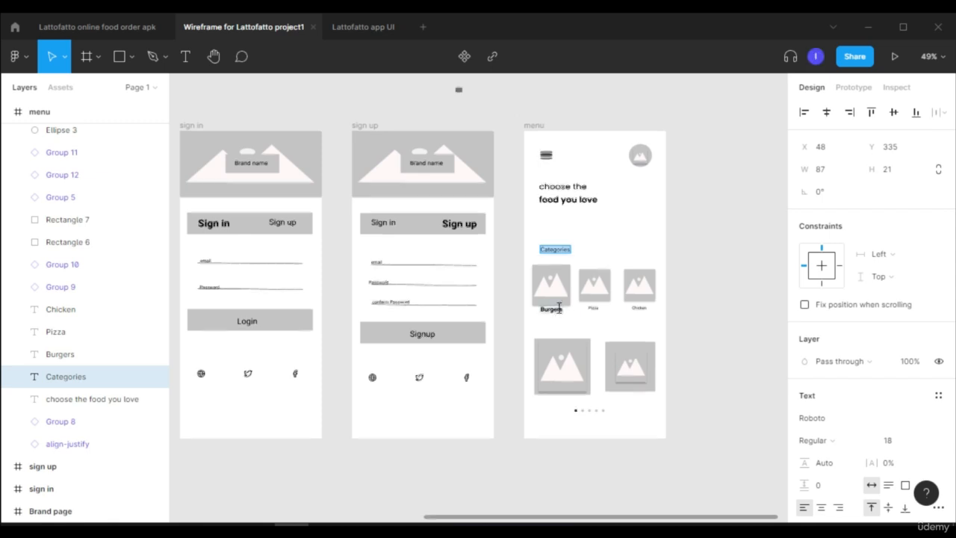
scroll(559, 309, up, 5)
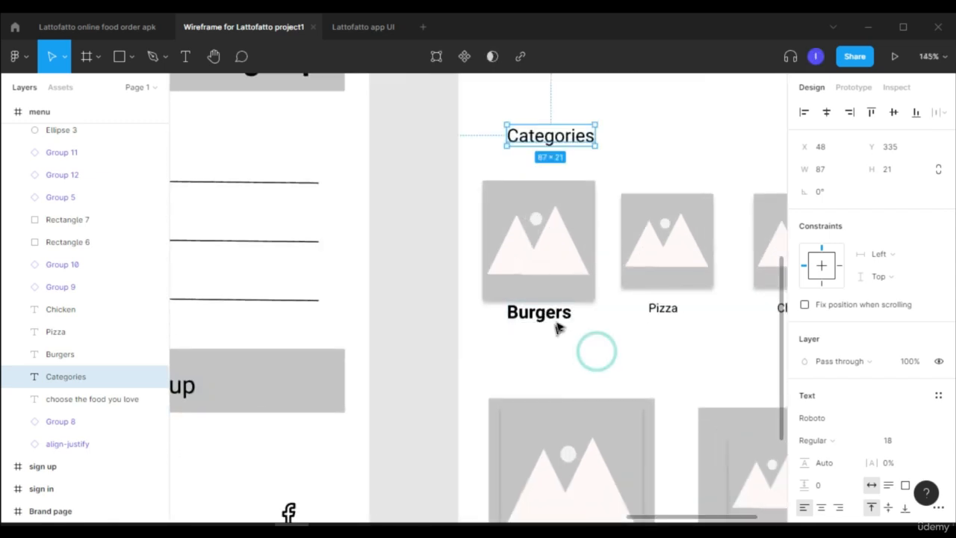
click(560, 312)
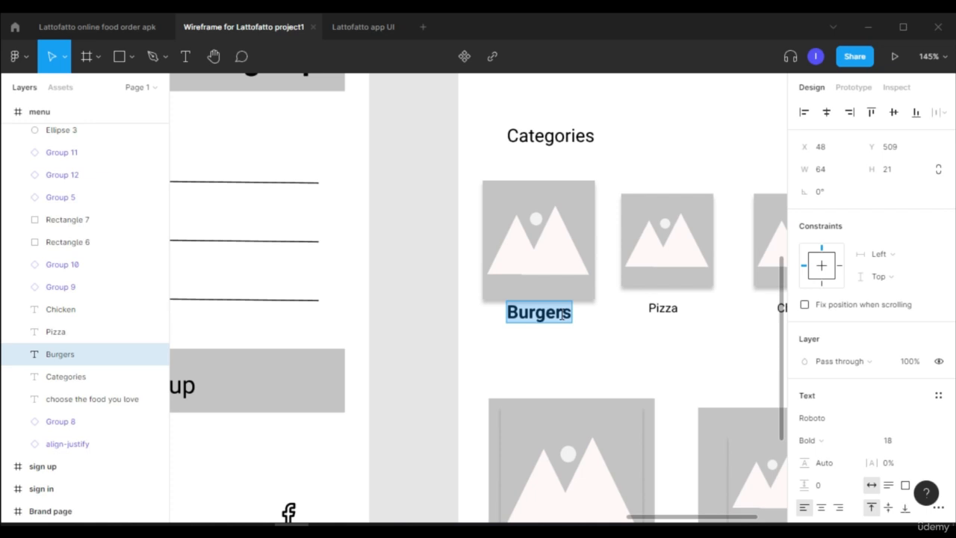
click(352, 28)
click(186, 56)
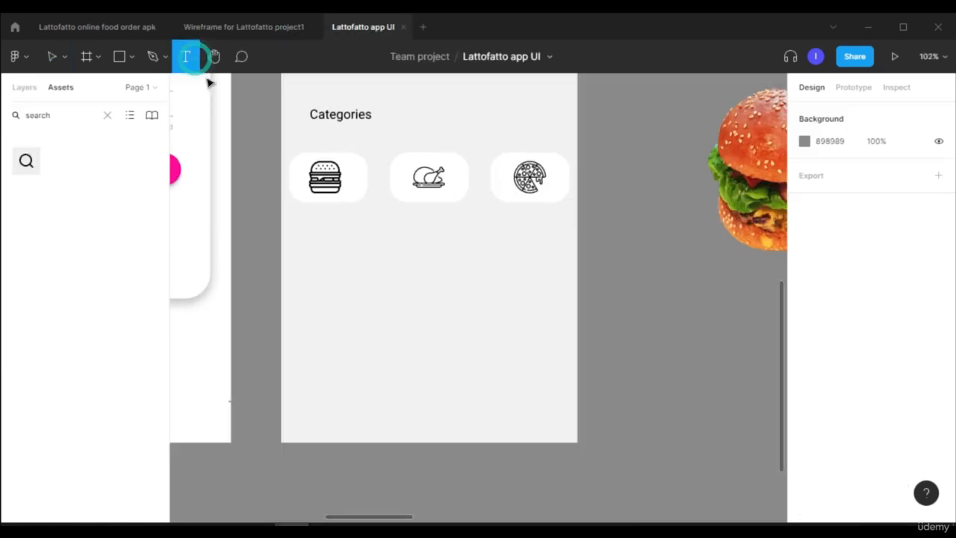
click(311, 216)
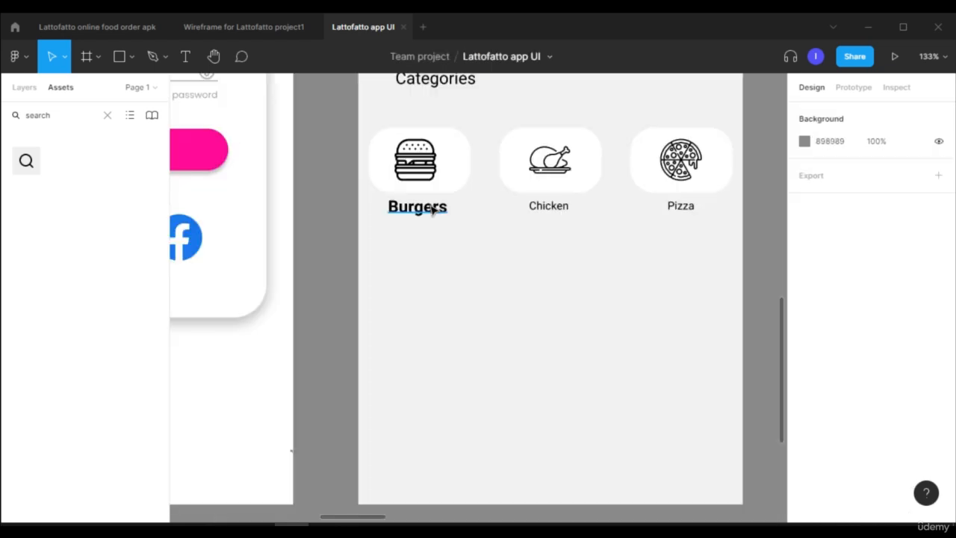
Step: Align the Burgers, Chicken and Pizza labels with each other by their vertical centers
click(432, 210)
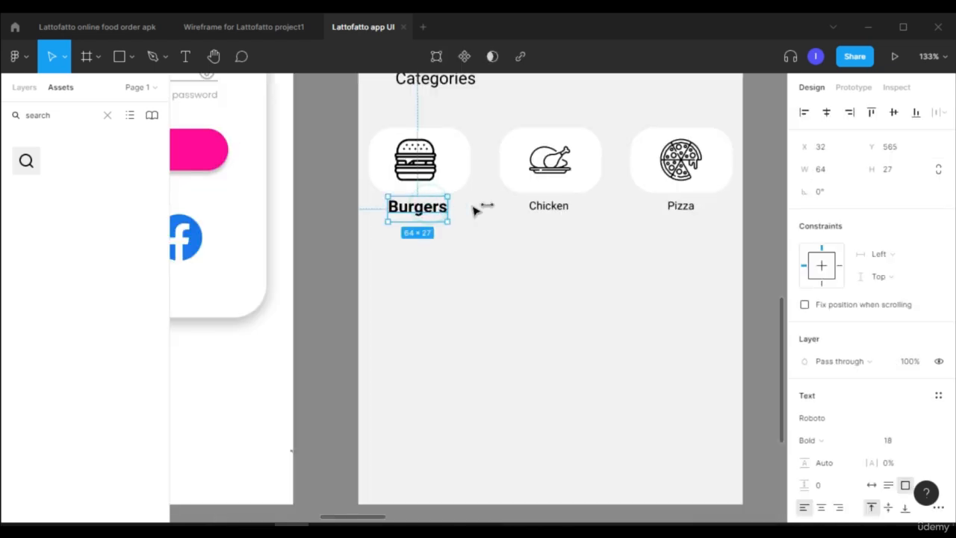
shift+click(561, 216)
shift+click(683, 209)
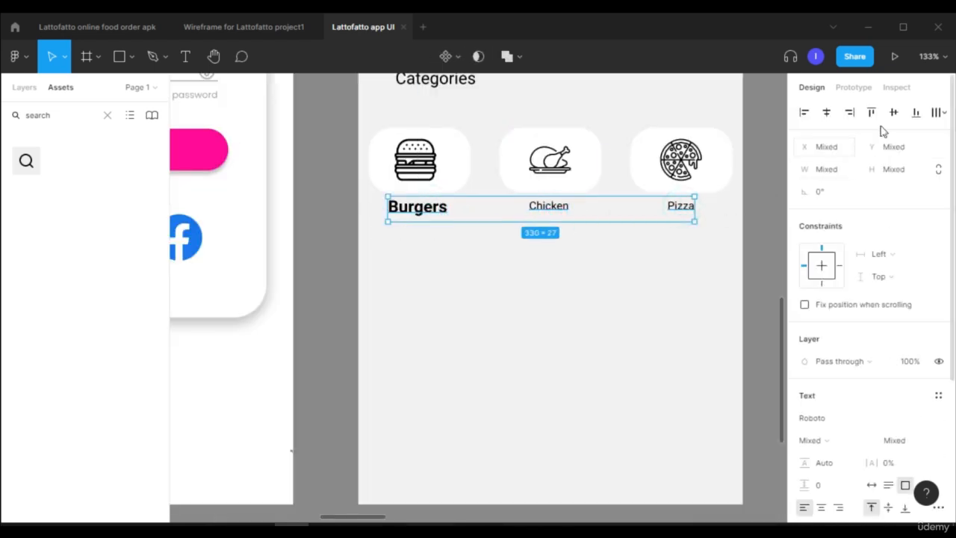
click(917, 113)
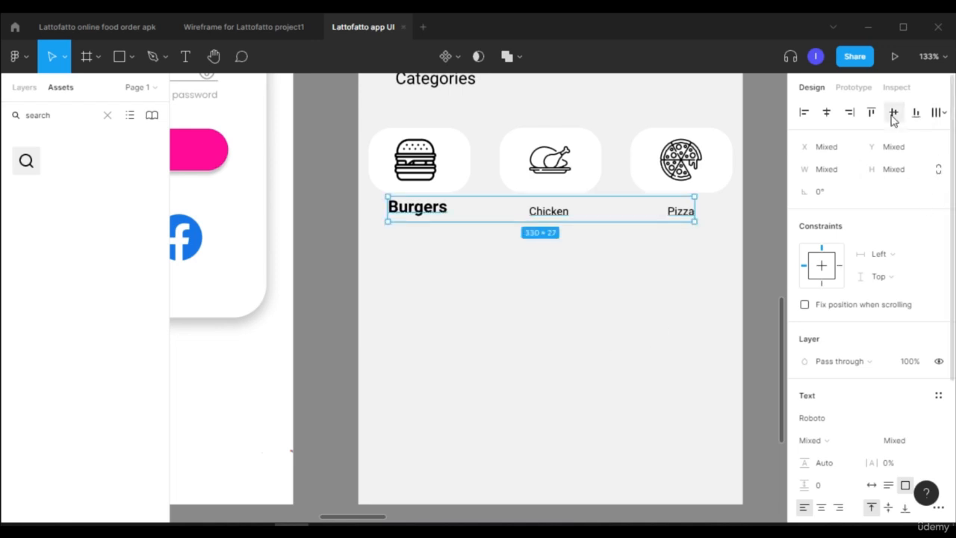
click(893, 113)
click(657, 315)
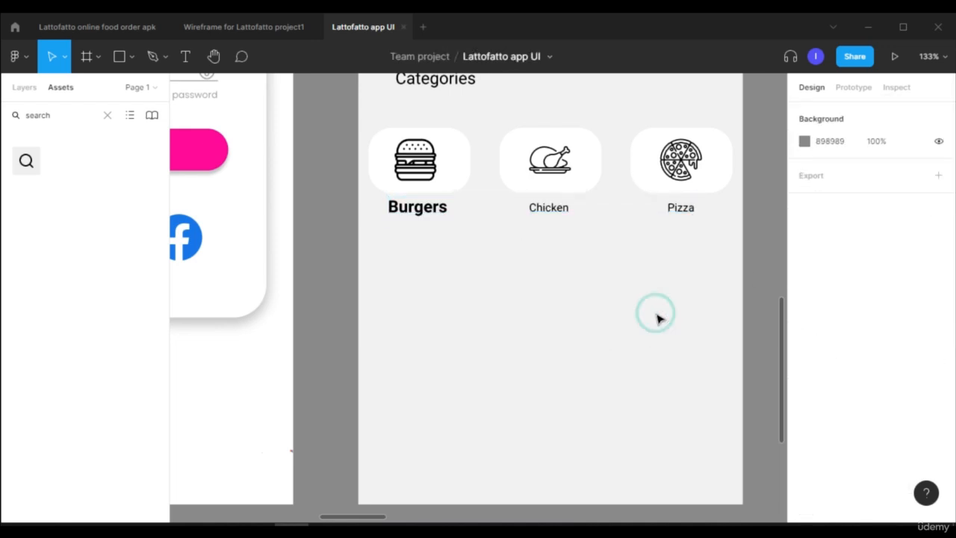
Step: Change the burger icon's fill to the brand pink FF0B9D from the document colors
click(418, 163)
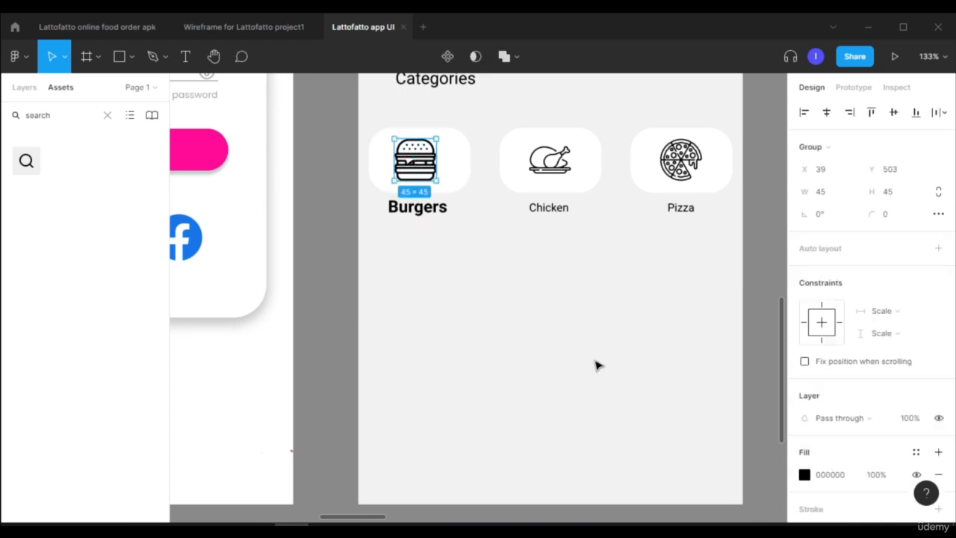
scroll(874, 426, down, 3)
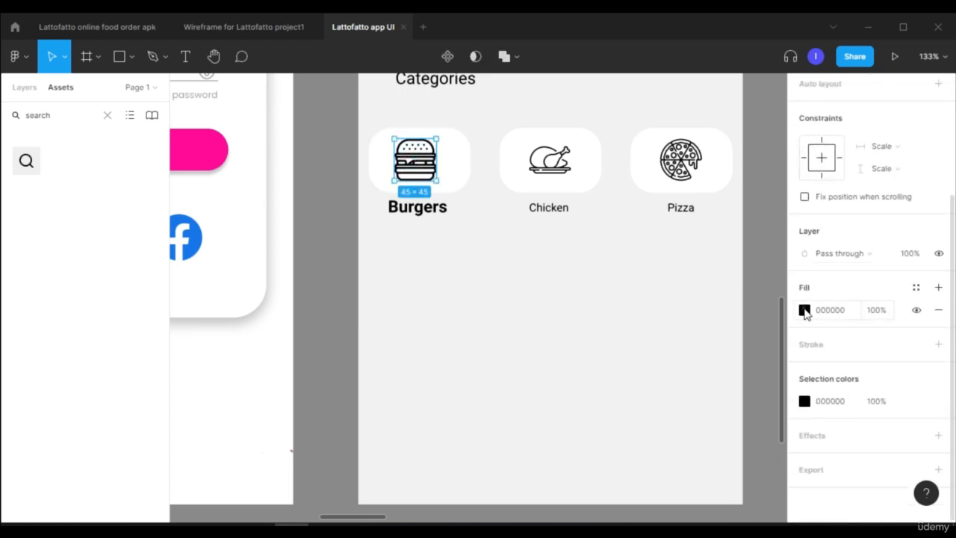
click(805, 311)
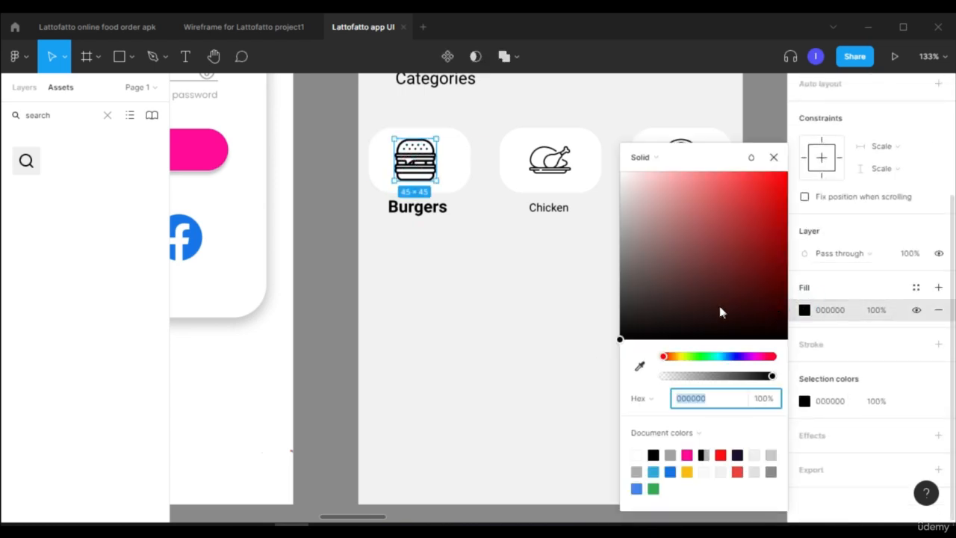
click(688, 455)
click(774, 157)
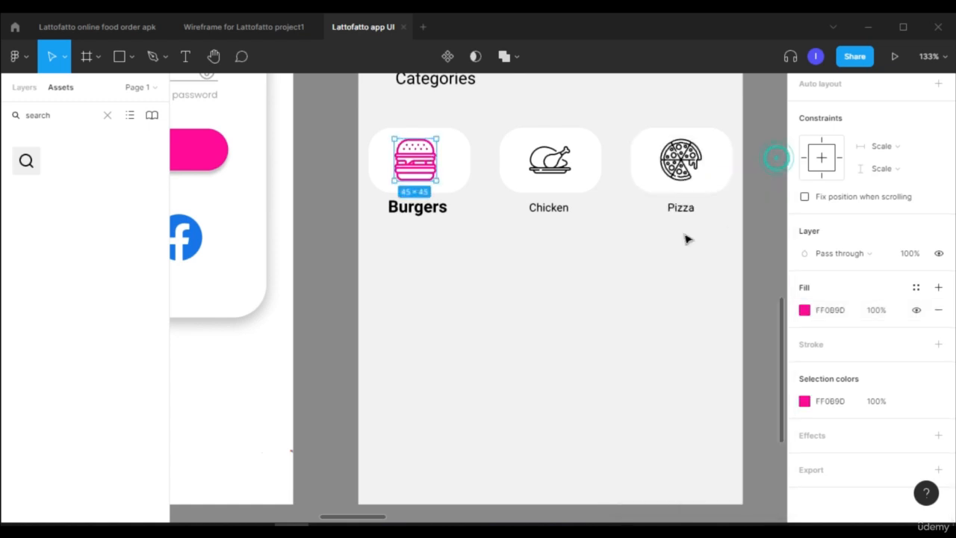
ctrl+scroll(500, 308, down, 5)
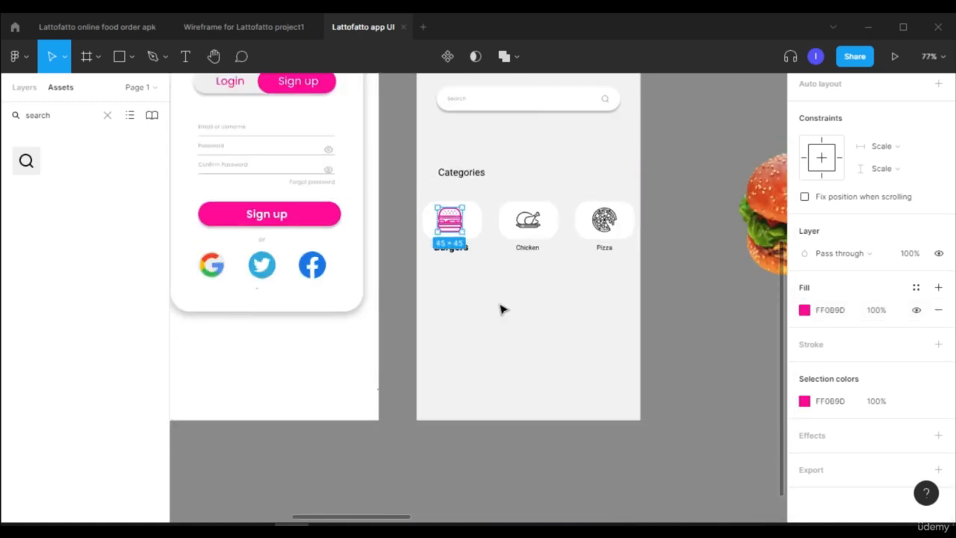
Step: Move the Categories heading together with the cards, icons and labels up closer to the search bar
click(389, 128)
scroll(449, 224, up, 2)
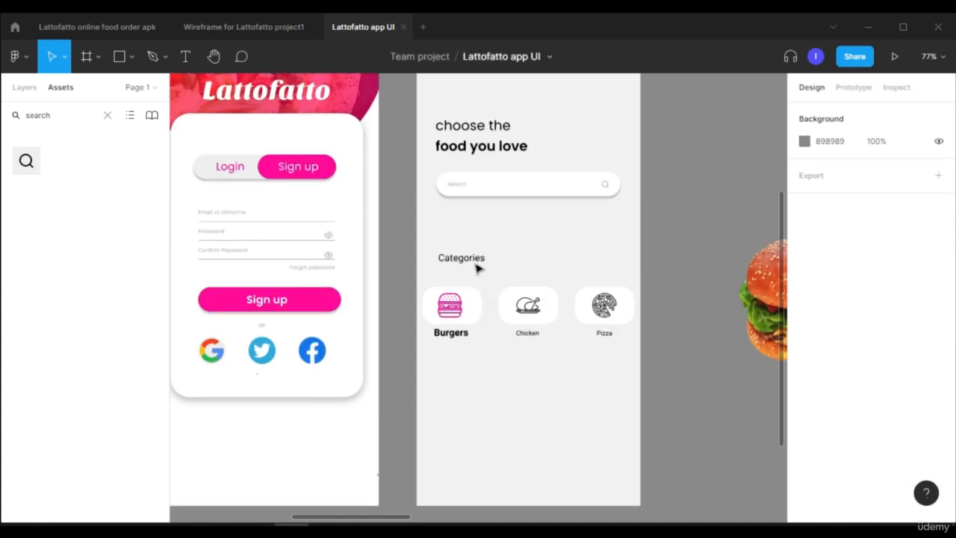
click(478, 263)
drag(456, 374, 593, 247)
drag(533, 274, 538, 248)
key(Escape)
Step: Draw a rectangle in the empty area below the category labels and set its size to 170 × 210
key(r)
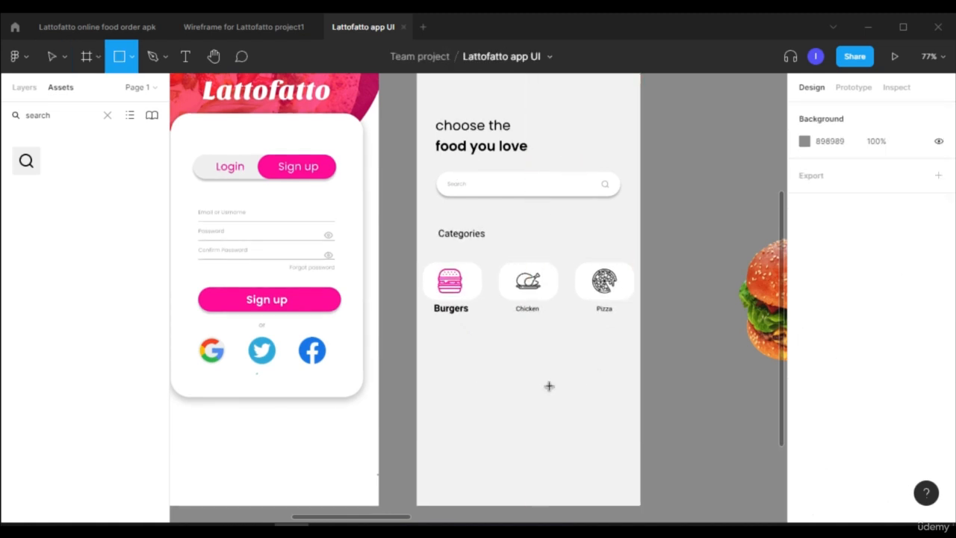
drag(451, 354, 519, 457)
click(824, 171)
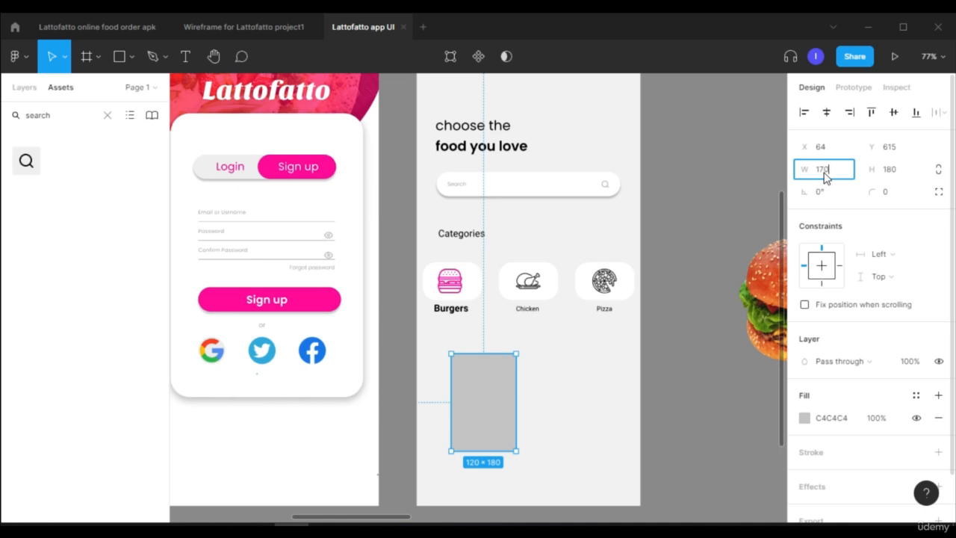
text(170)
key(Return)
click(900, 175)
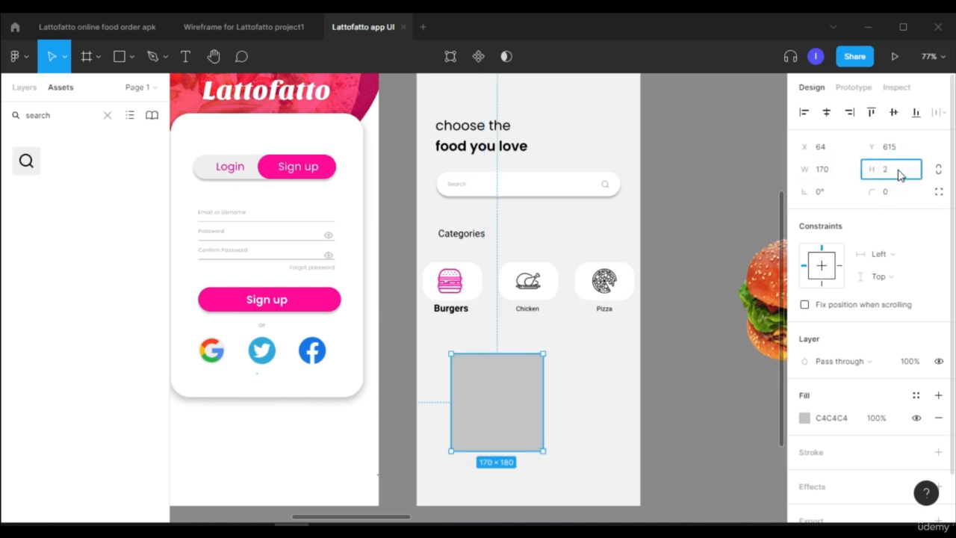
key(Return)
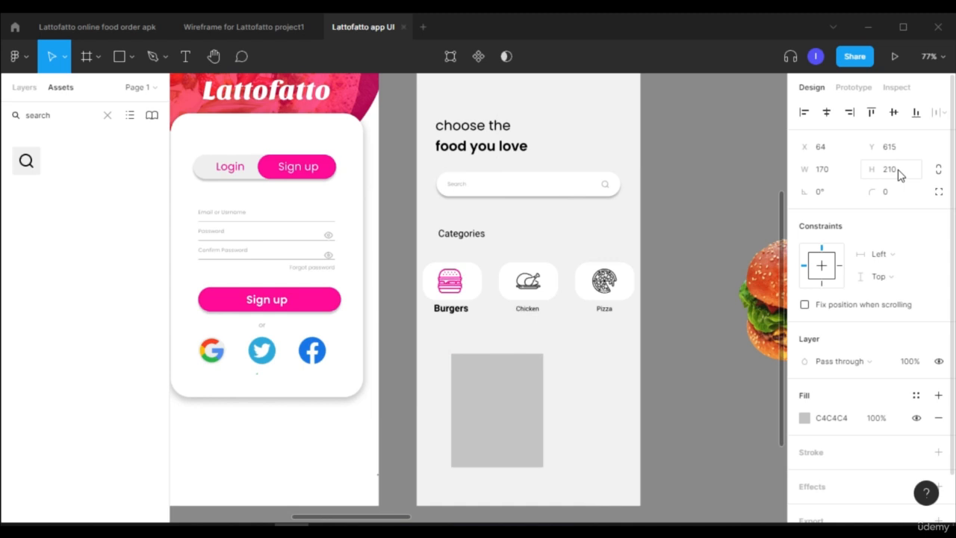
Step: Round the new rectangle's corners to 35 and move it to X 32, Y 605 under the Burgers category
click(904, 200)
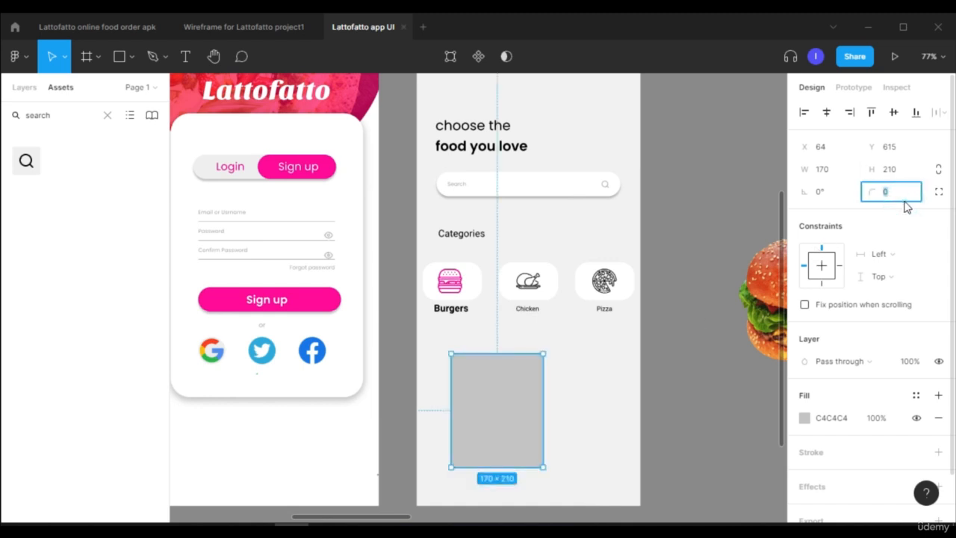
key(Return)
drag(496, 415, 478, 408)
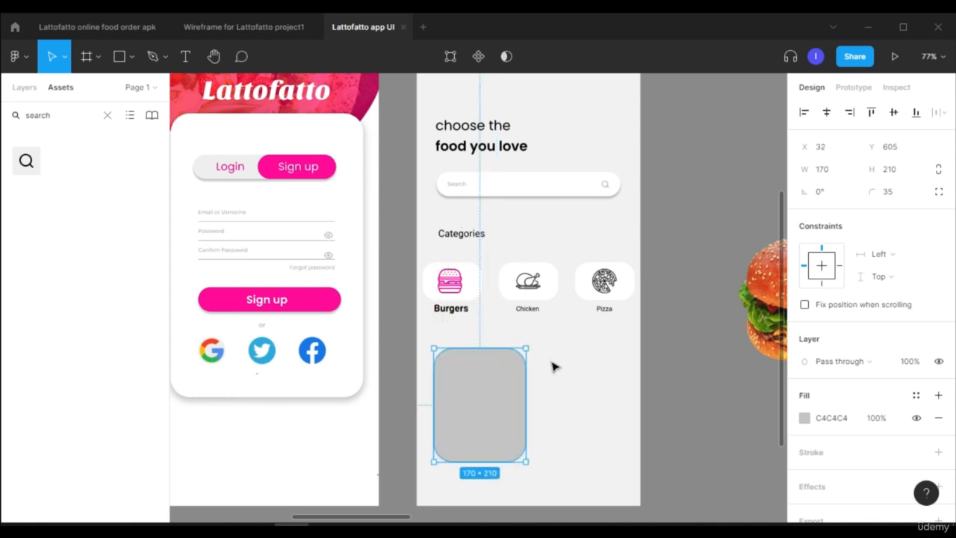
scroll(563, 389, up, 3)
scroll(562, 389, down, 1)
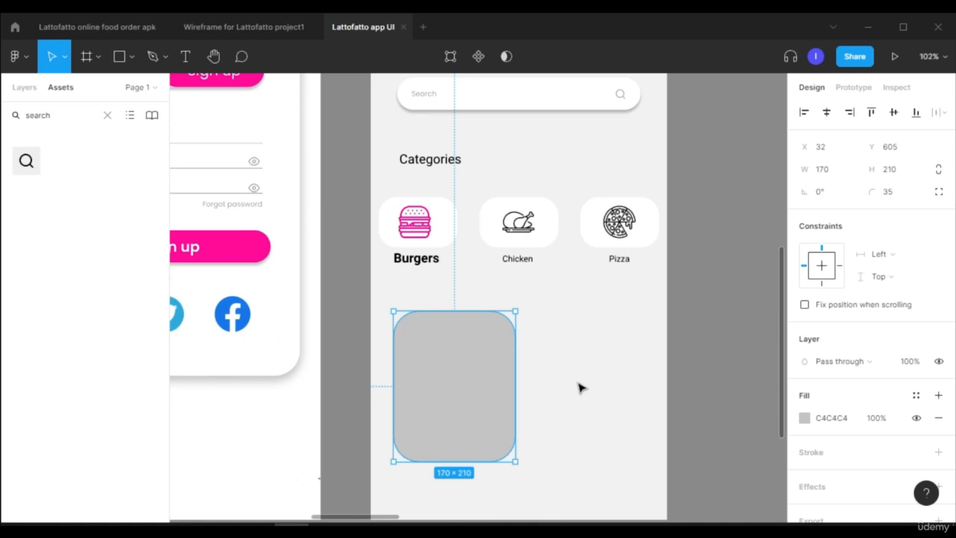
Step: Duplicate the rounded rectangle beside the original at X 227, Y 605 and set the copy's height to 199
drag(440, 400, 595, 396)
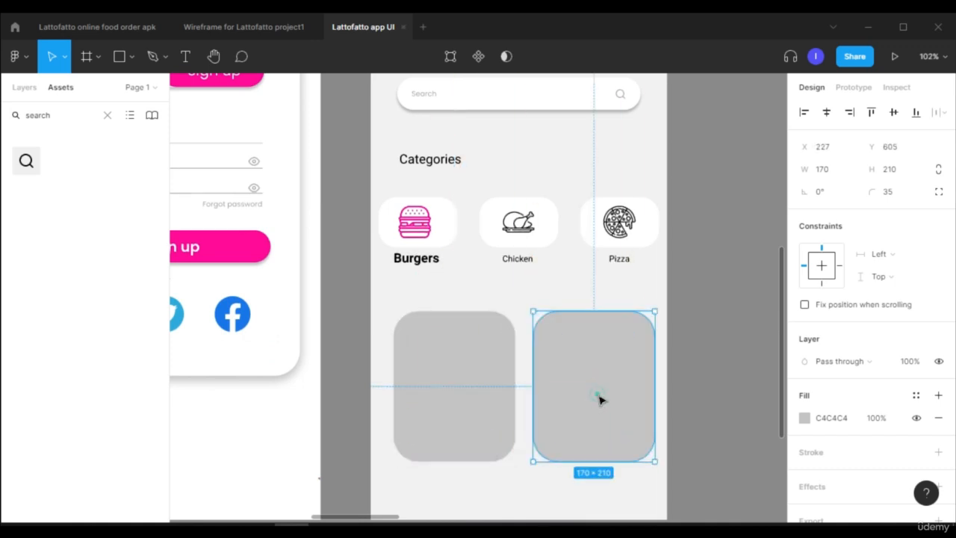
click(896, 175)
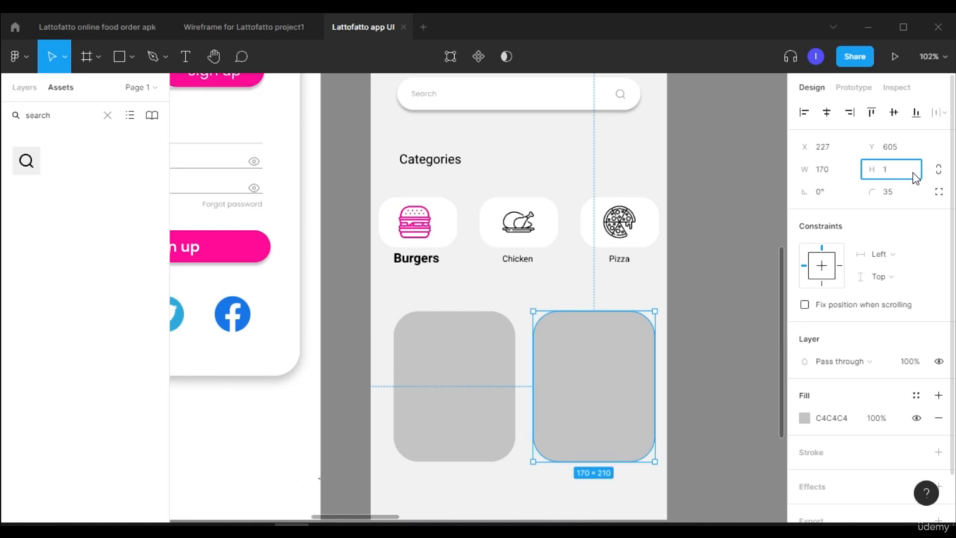
text(199)
key(Return)
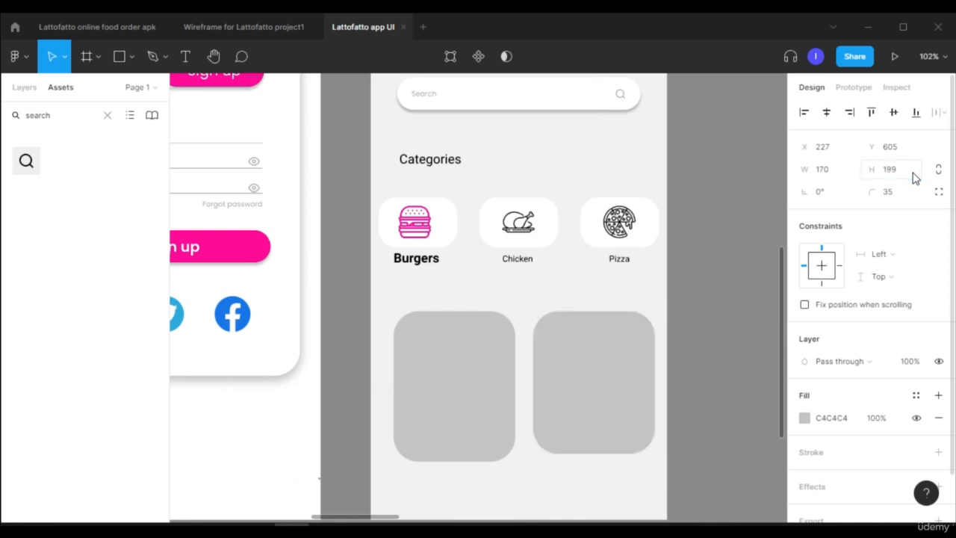
click(476, 384)
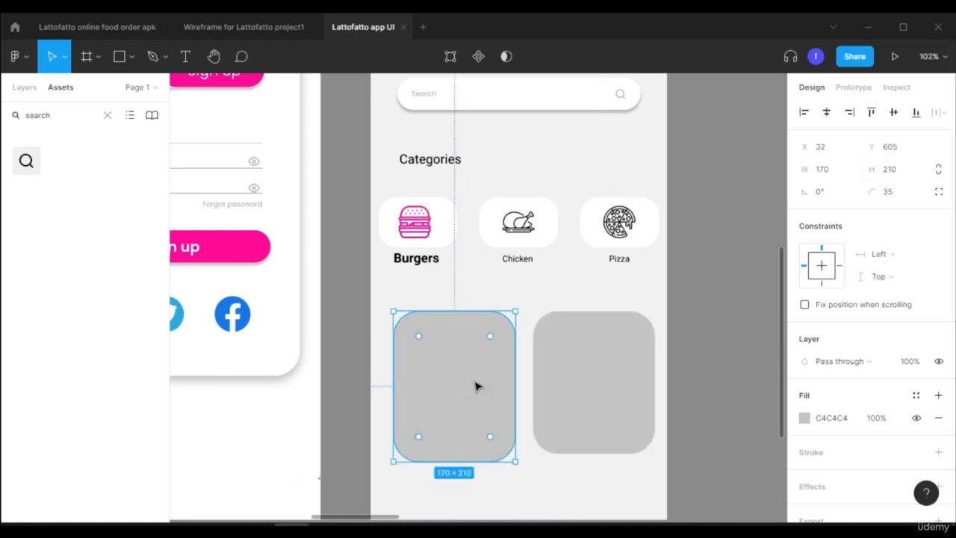
Step: Fill the first item card with a linear gradient from red FD0E0E to pink FF0B9D
click(805, 419)
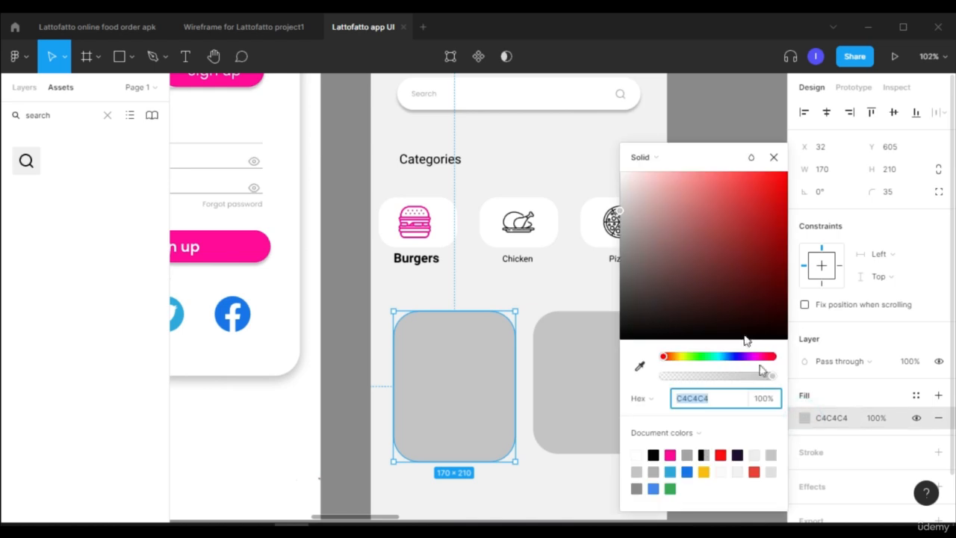
click(662, 160)
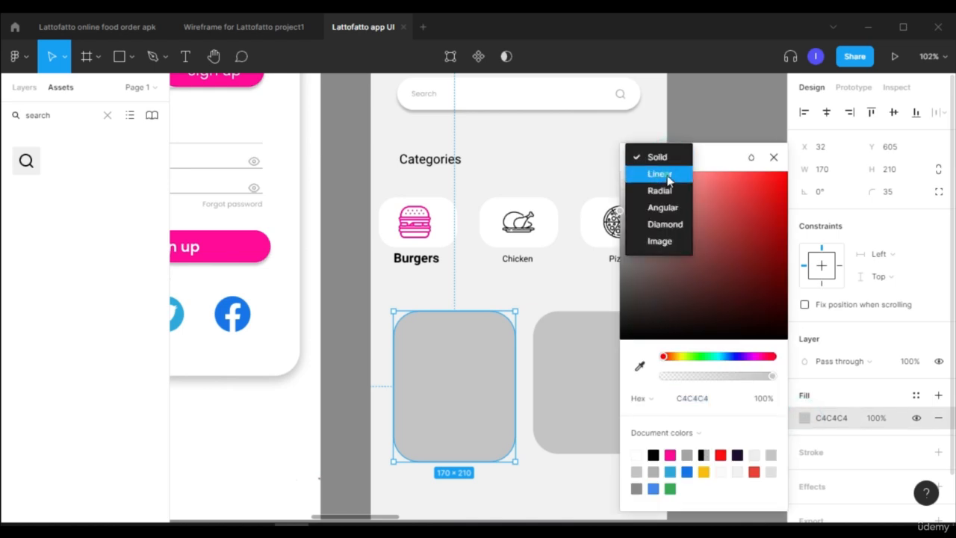
click(661, 174)
click(637, 139)
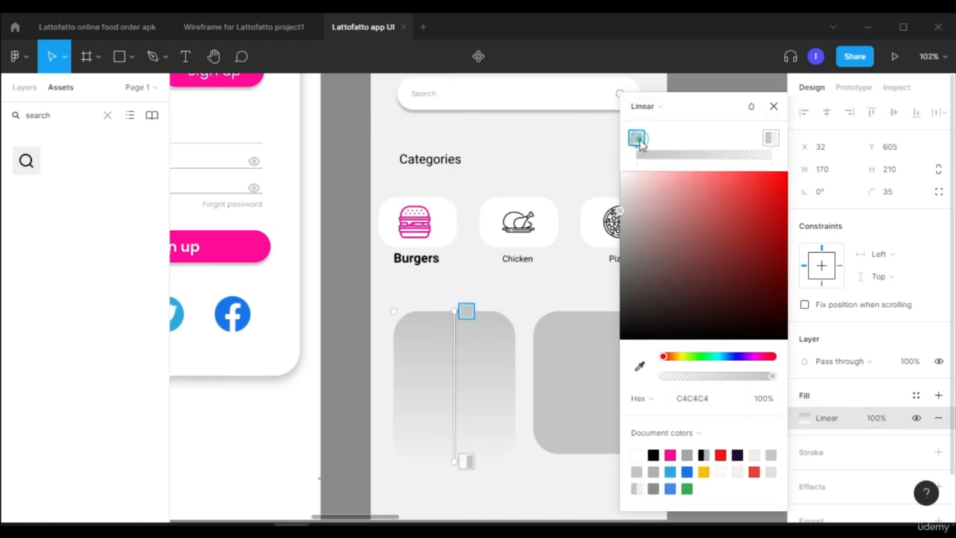
click(640, 365)
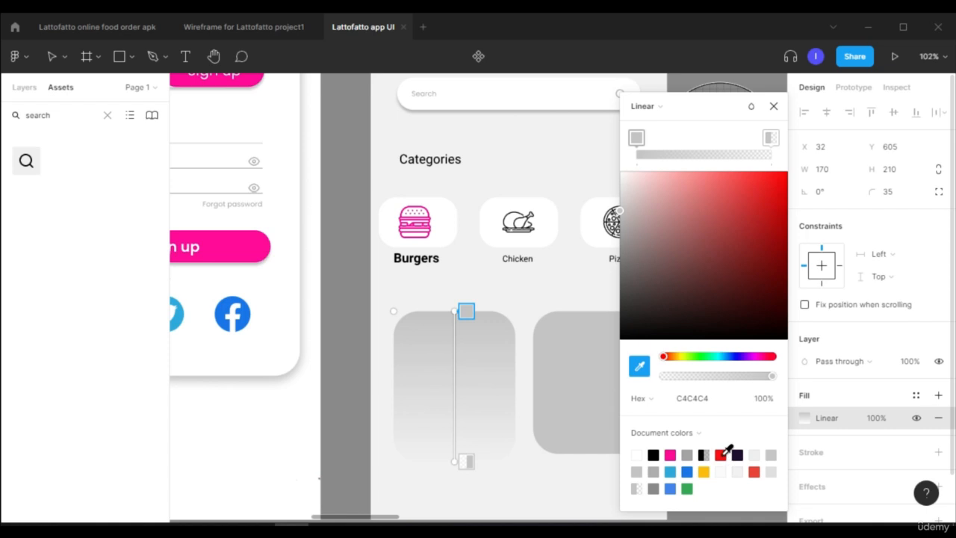
click(722, 453)
click(771, 137)
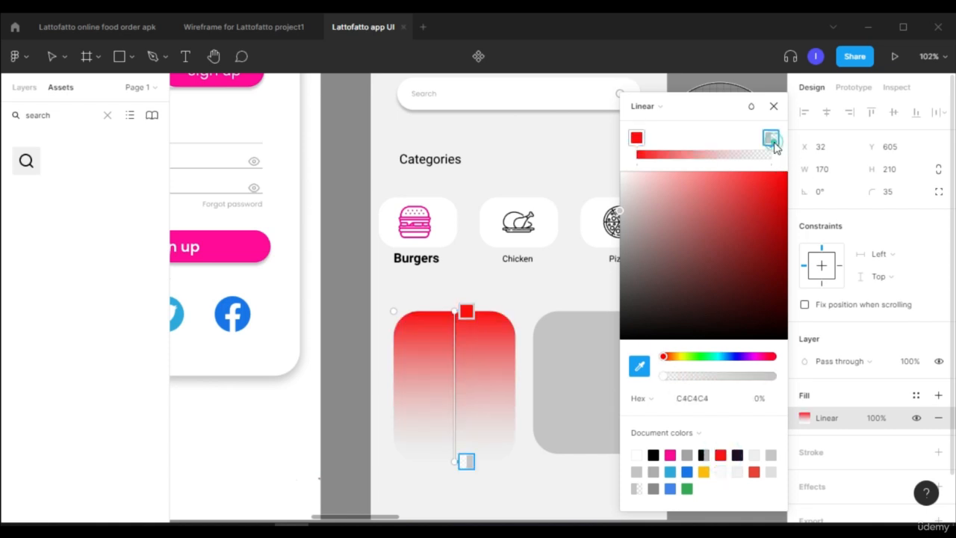
click(671, 456)
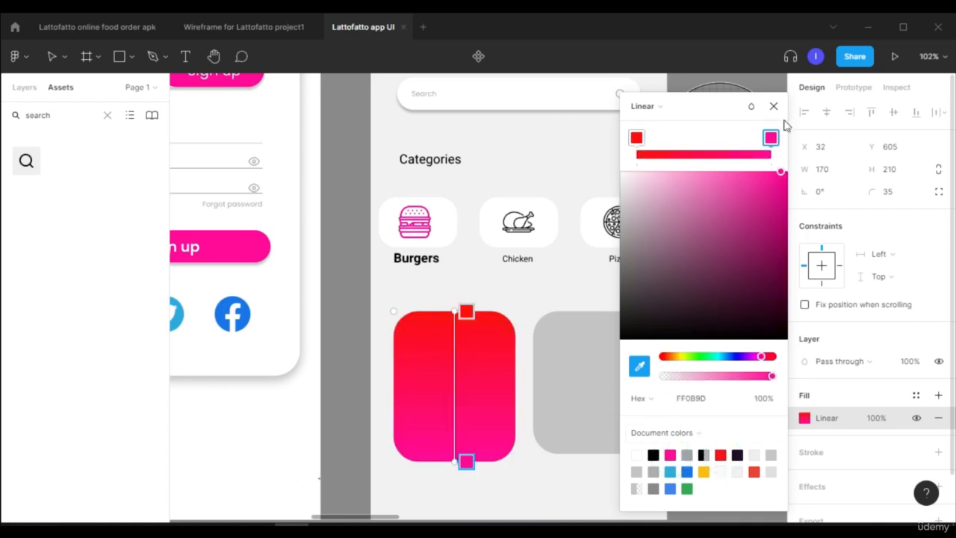
Step: Angle the card's gradient diagonally, from beyond its upper-left corner to beyond its lower-right corner
click(466, 310)
key(BackSpace)
drag(466, 311, 394, 298)
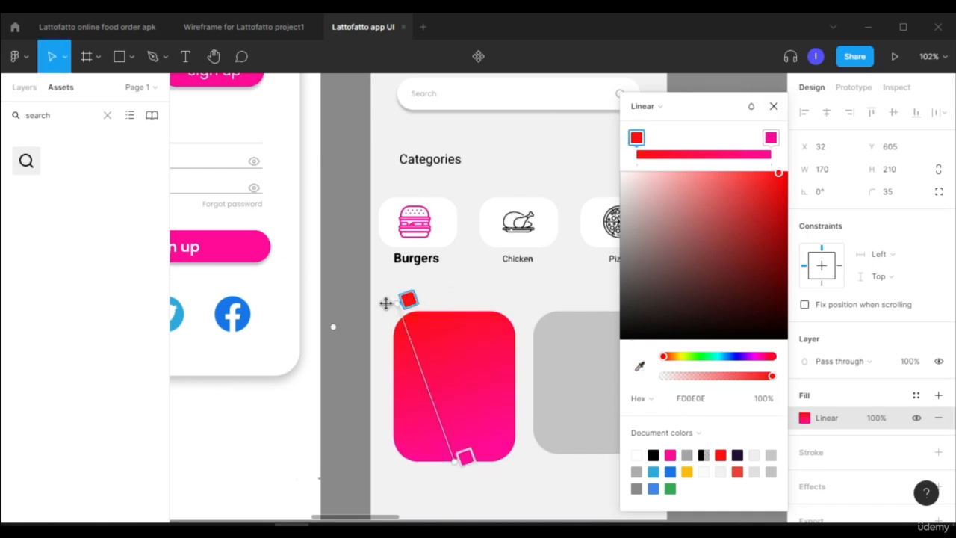
click(465, 458)
drag(479, 475, 542, 476)
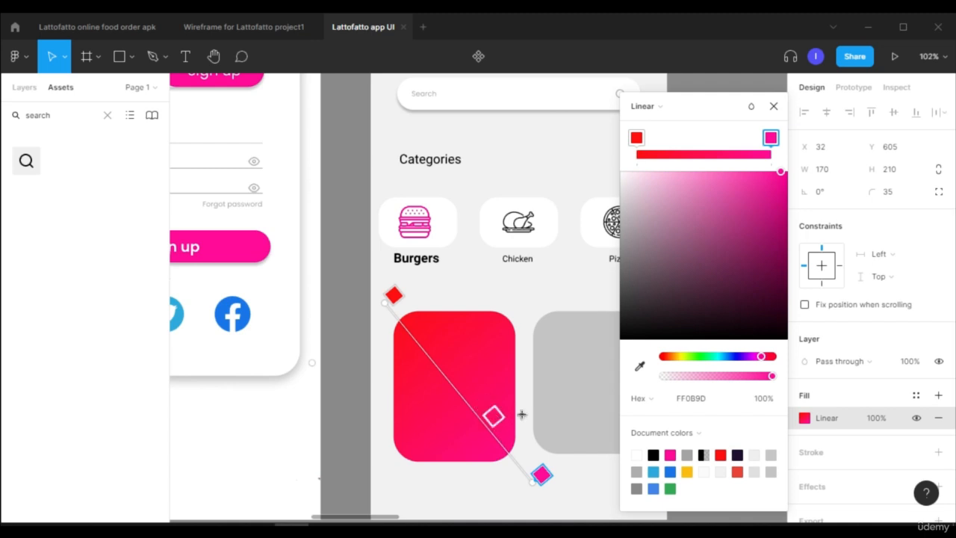
click(774, 106)
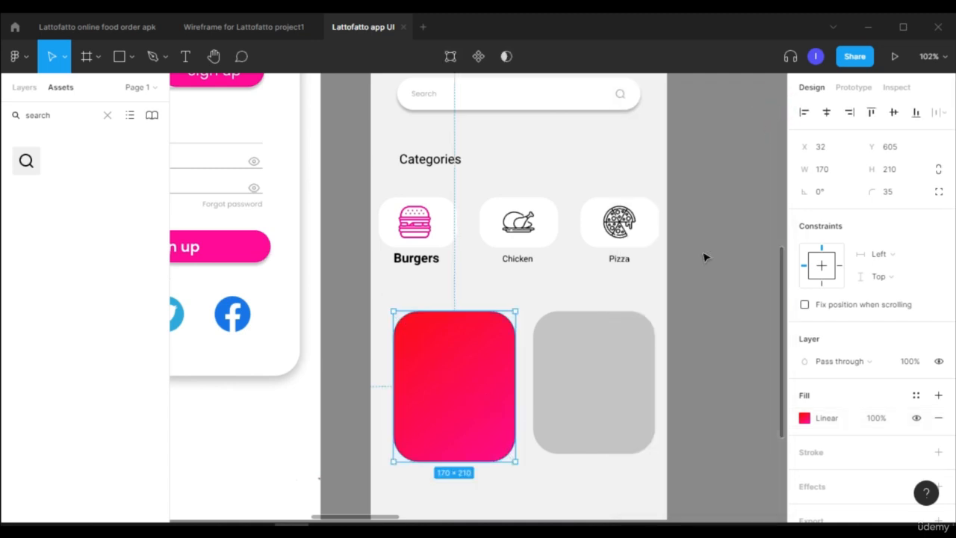
Step: Scale down the large sesame burger photo and centre it in the upper part of the red gradient card
ctrl+scroll(695, 287, down, 5)
scroll(628, 291, right, 4)
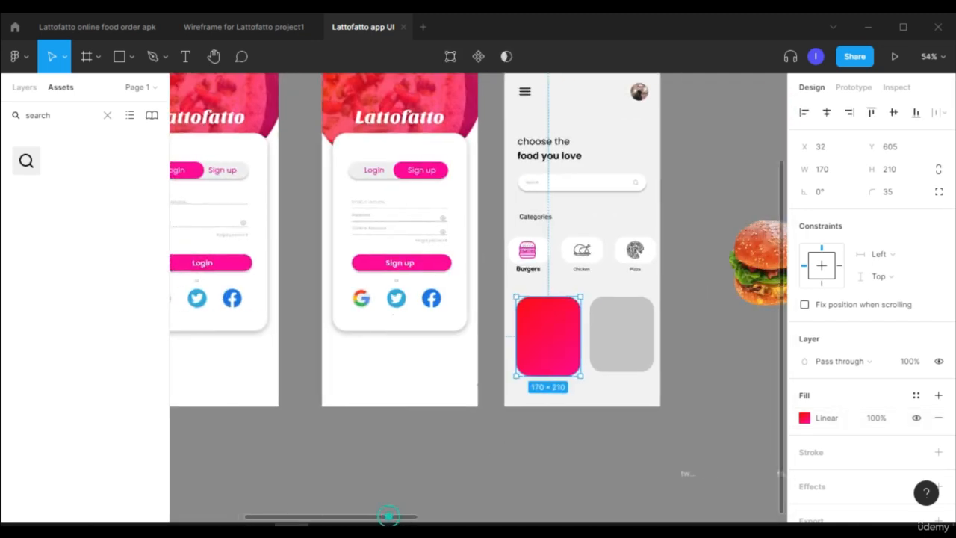
click(624, 275)
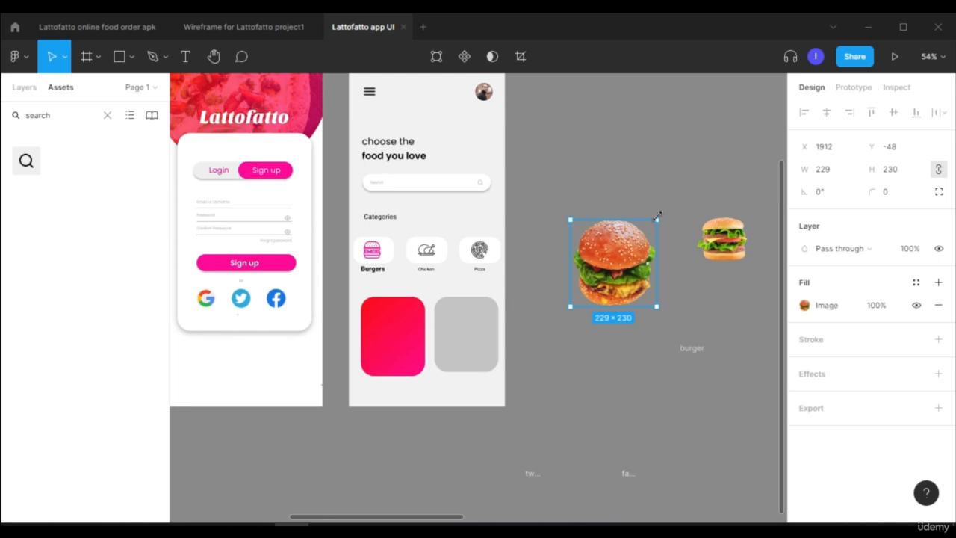
drag(659, 215, 636, 240)
drag(611, 278, 398, 336)
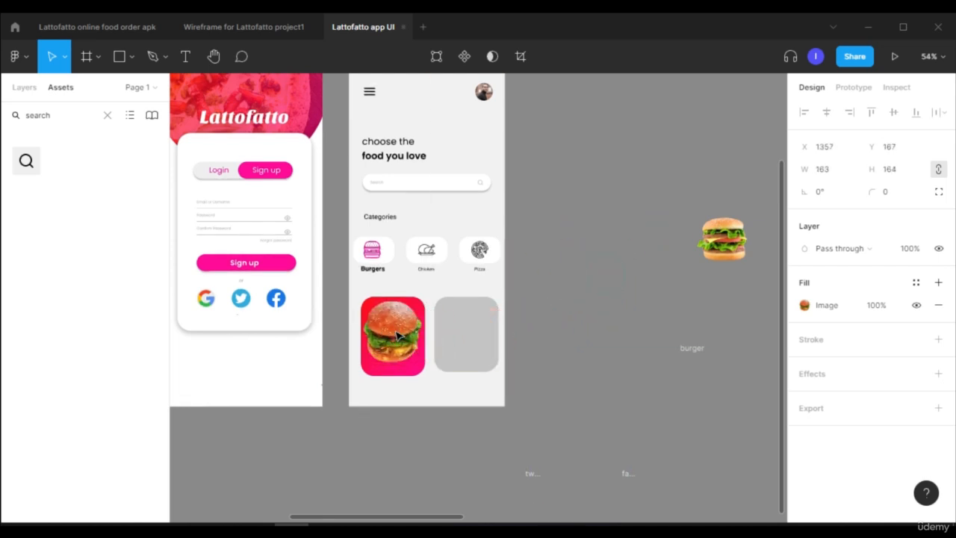
ctrl+scroll(384, 337, up, 6)
drag(531, 234, 500, 265)
drag(447, 331, 460, 323)
Step: Change the grey second item card's fill to white
click(634, 328)
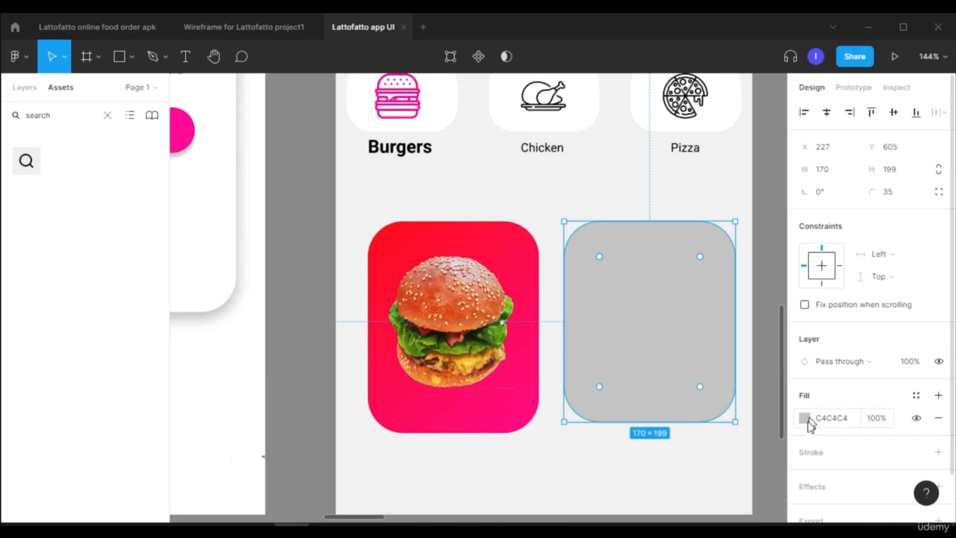
click(811, 420)
click(806, 419)
drag(730, 282, 261, 314)
click(772, 158)
Step: Place the second burger photo on the white card at X 217, Y 605, sized 190 × 191
ctrl+scroll(755, 250, down, 3)
scroll(661, 168, right, 5)
scroll(390, 502, left, 10)
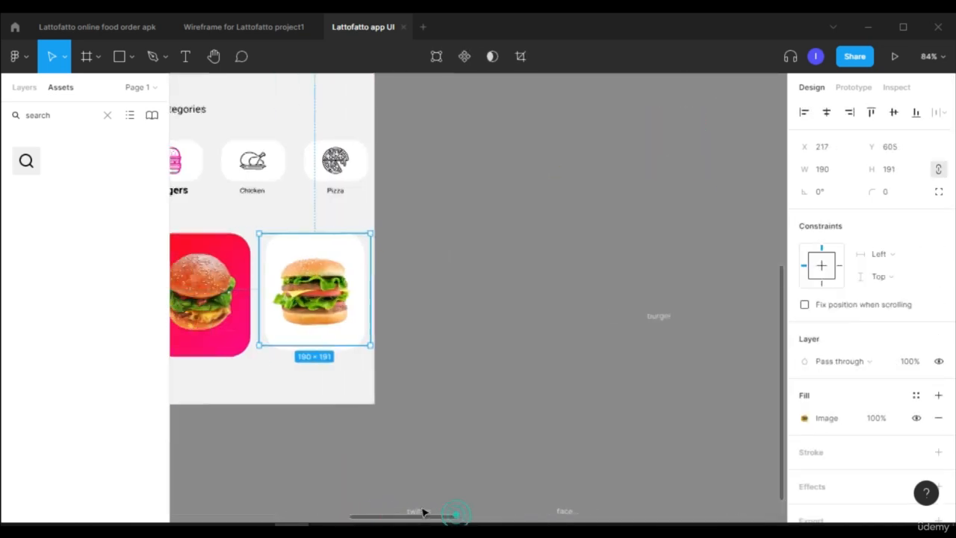
click(660, 431)
Step: Add the text "BisonBurger" below the burger on the red card in Poppins Regular, size 10
ctrl+scroll(484, 406, up, 5)
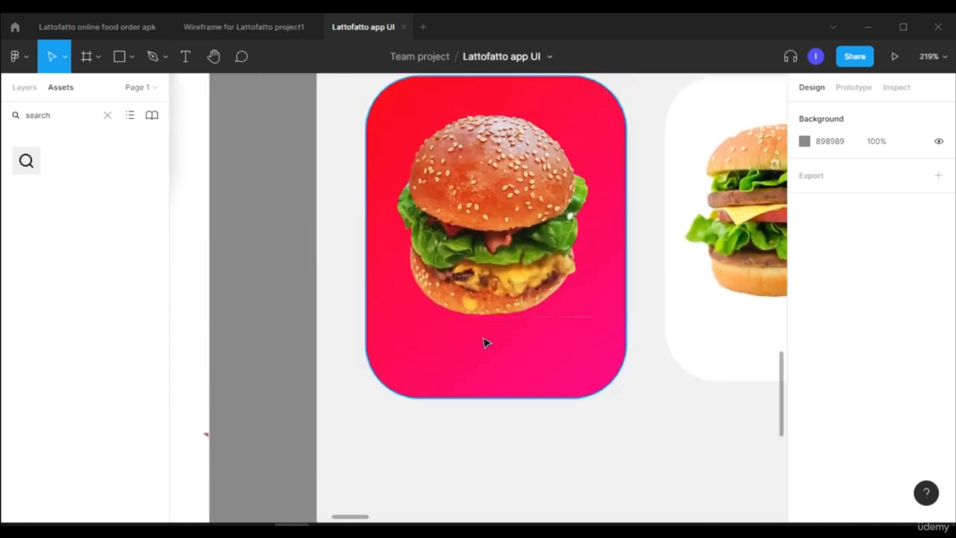
click(196, 60)
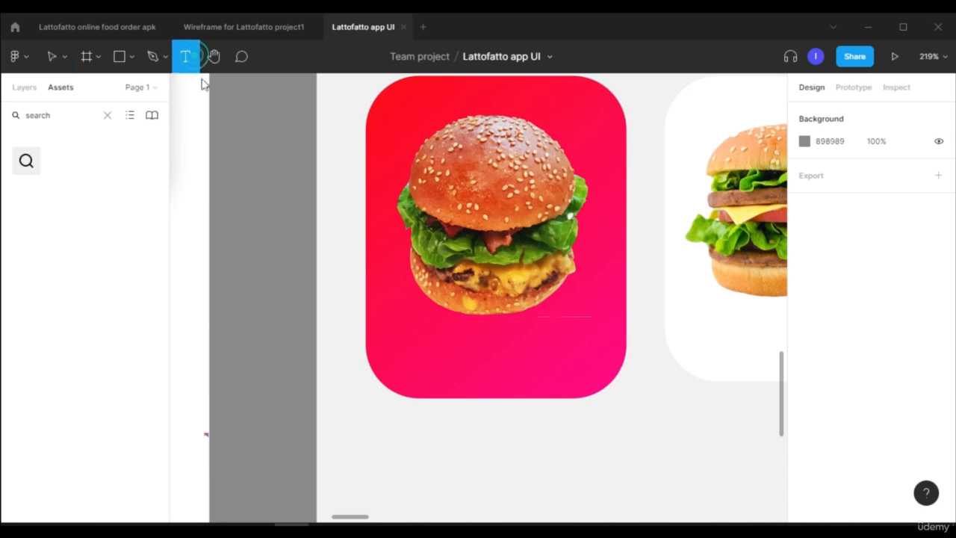
click(420, 338)
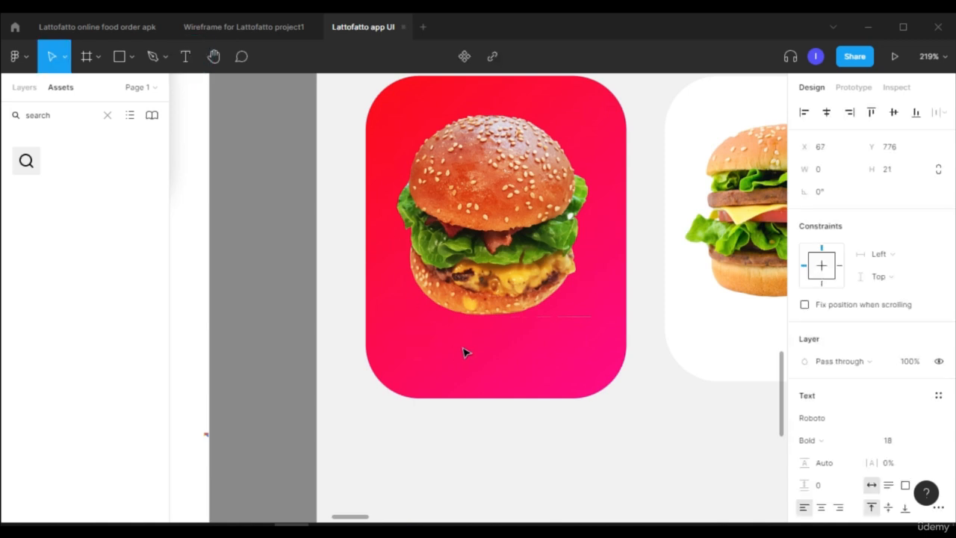
text(BisonBurger)
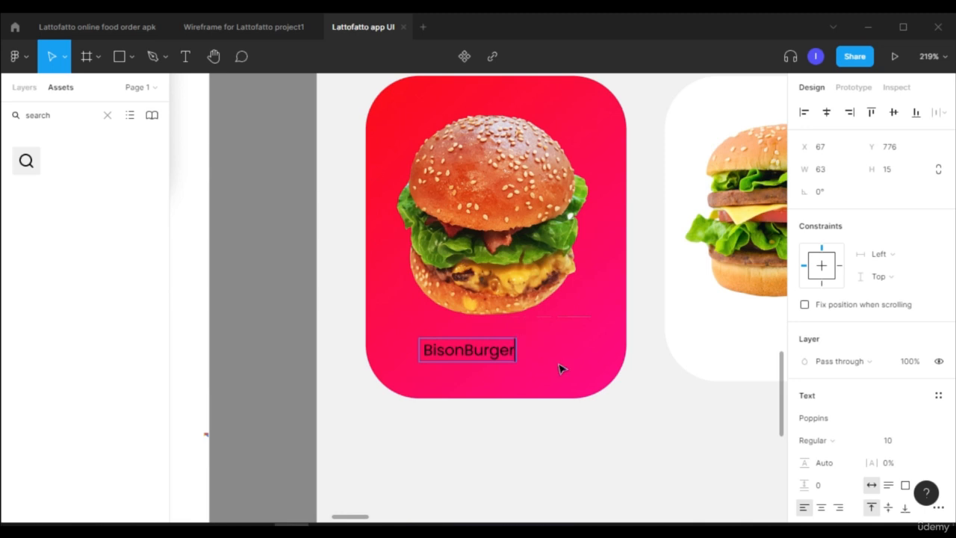
key(Escape)
Step: Colour the BisonBurger text white FFFFFF and move it up and left, just under the burger photo
scroll(860, 351, down, 3)
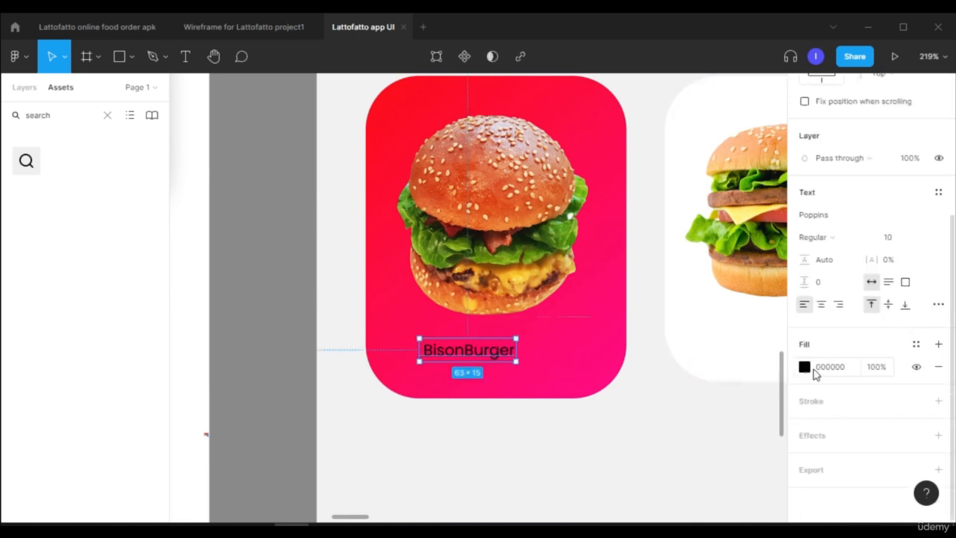
click(805, 367)
text(ffffff)
key(Return)
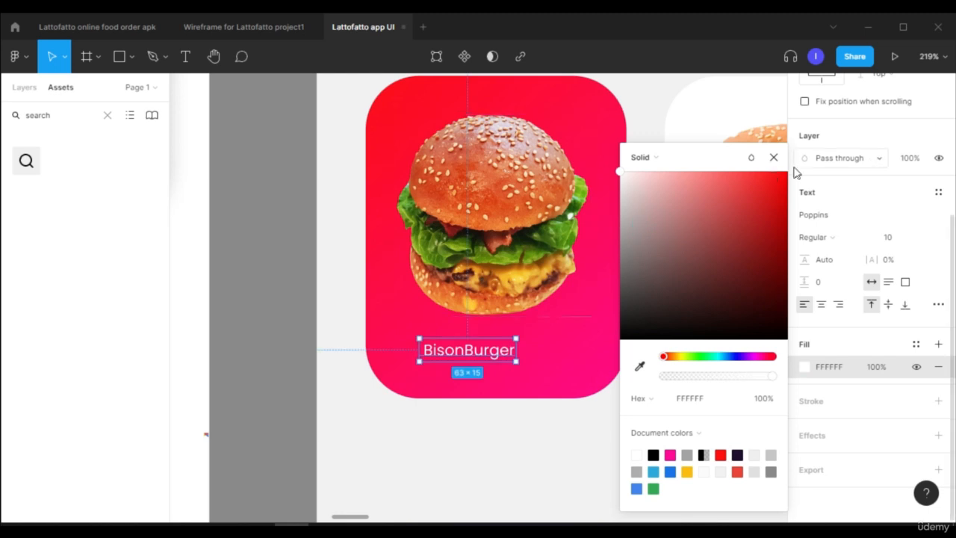
click(771, 155)
drag(493, 354, 469, 336)
Step: Set the BisonBurger text to size 12 and SemiBold, and shift it slightly to the right
double_click(469, 336)
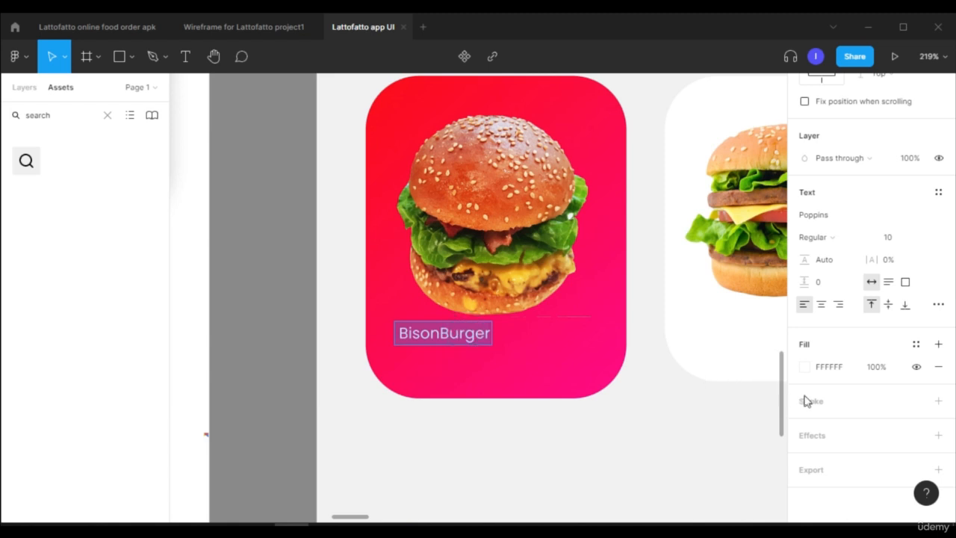
click(899, 238)
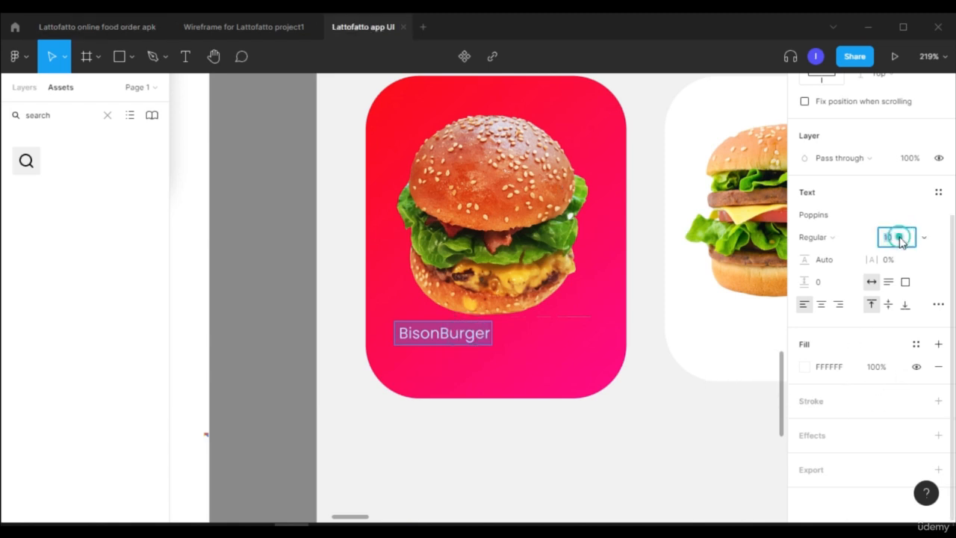
text(12)
key(Return)
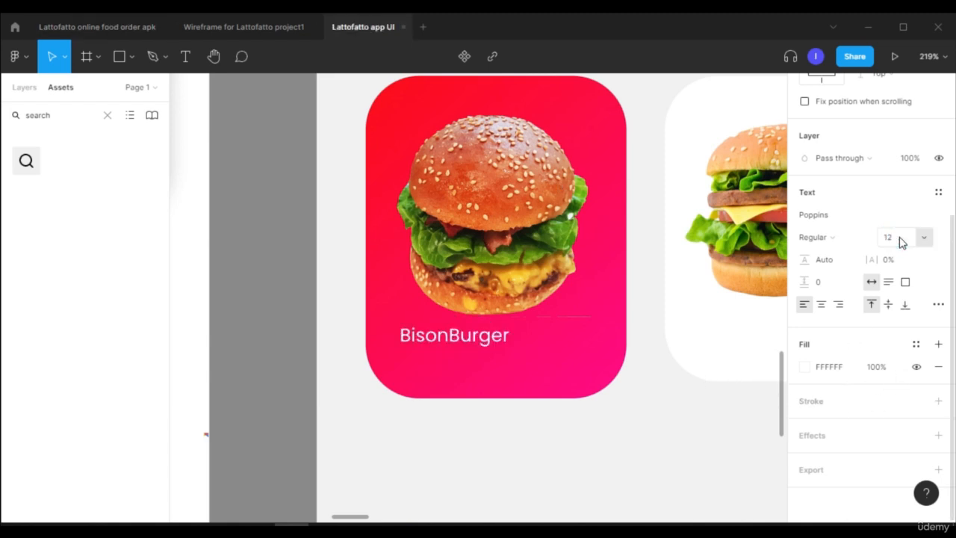
click(843, 246)
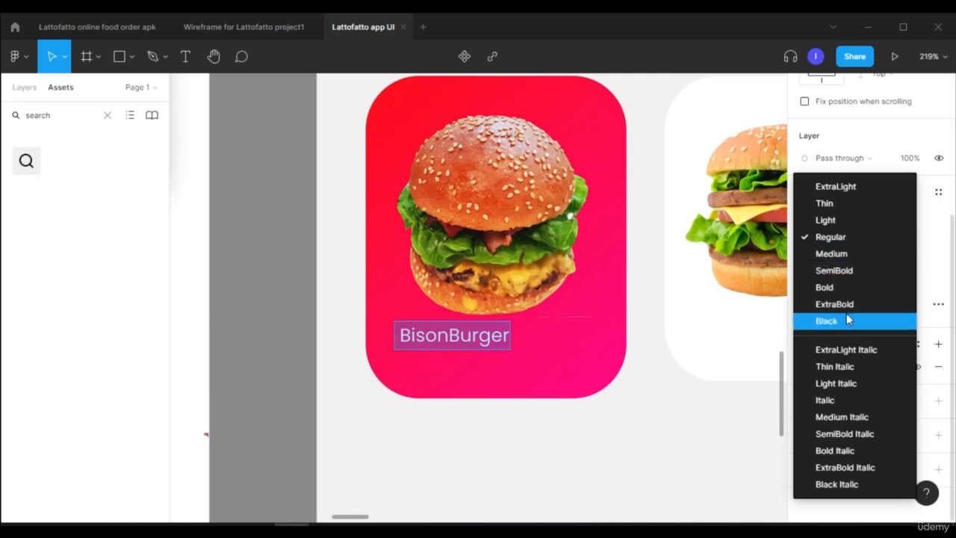
click(855, 277)
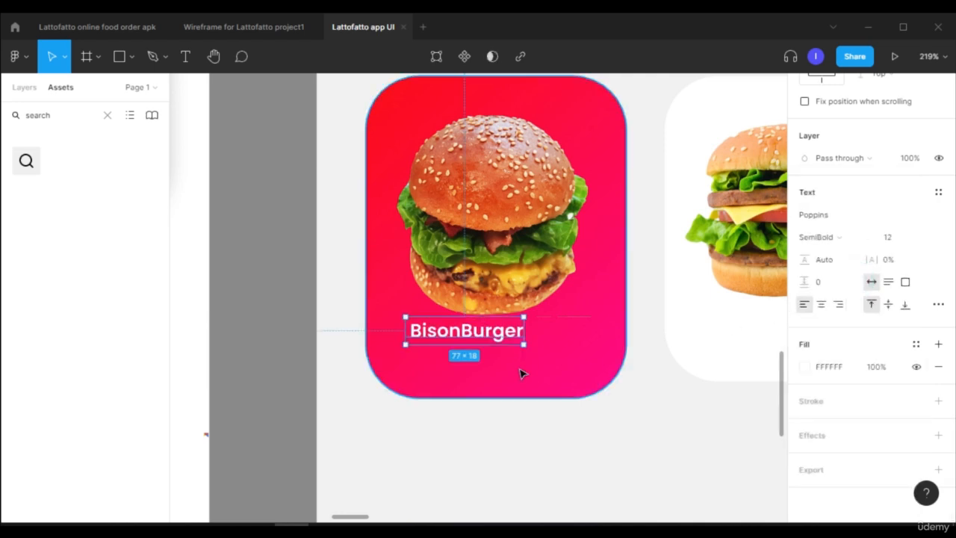
click(530, 361)
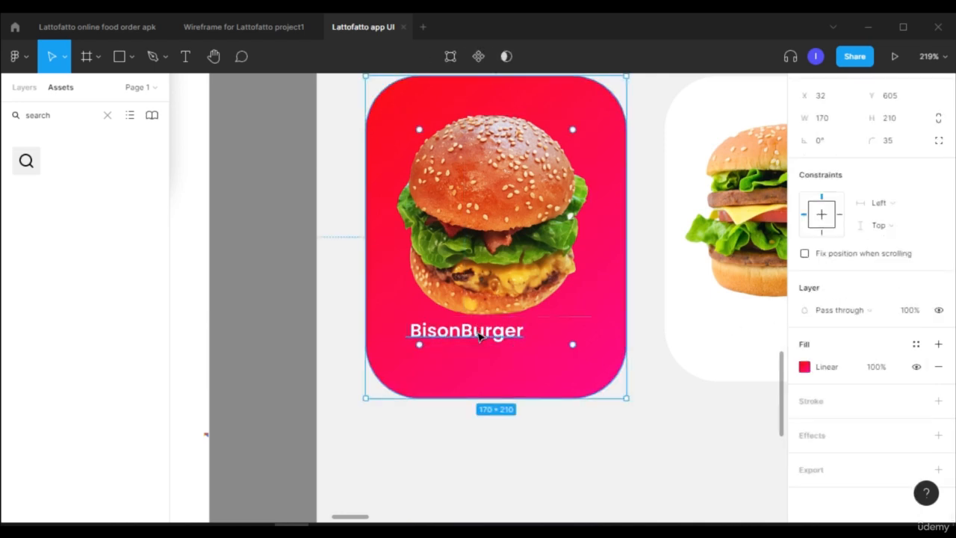
Step: Duplicate the BisonBurger text directly below it, change the copy to "$18" and enlarge its font size
click(481, 337)
alt+drag(487, 343, 491, 365)
double_click(489, 363)
text($)
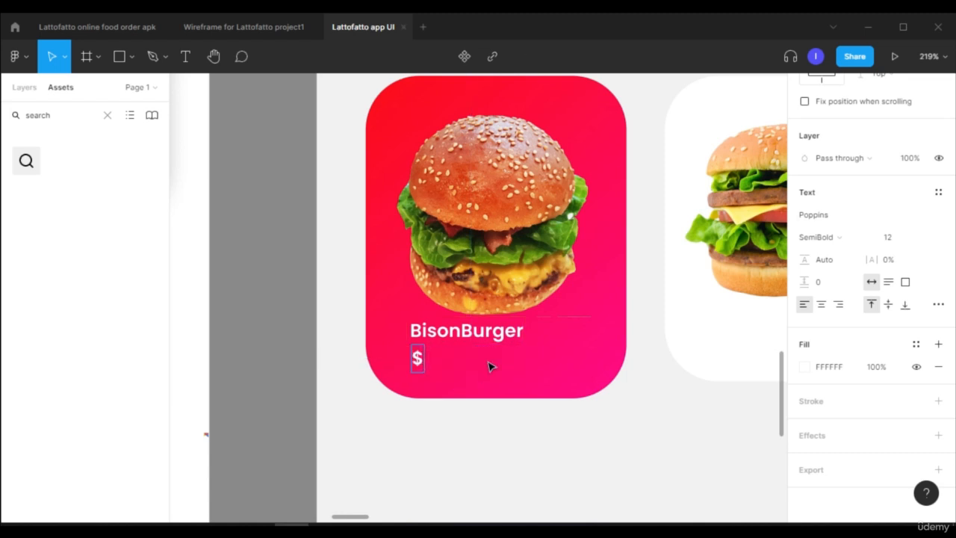
text(18)
key(ctrl+a)
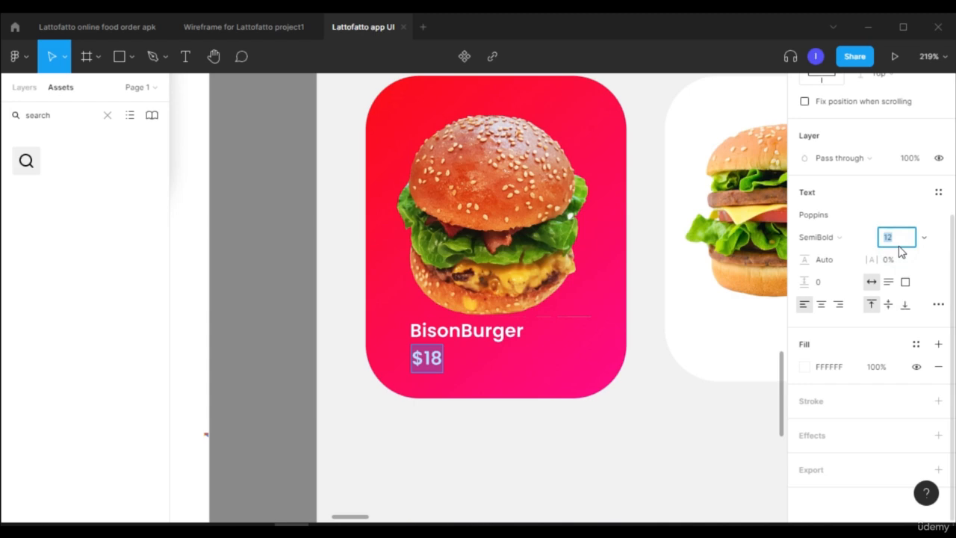
key(Return)
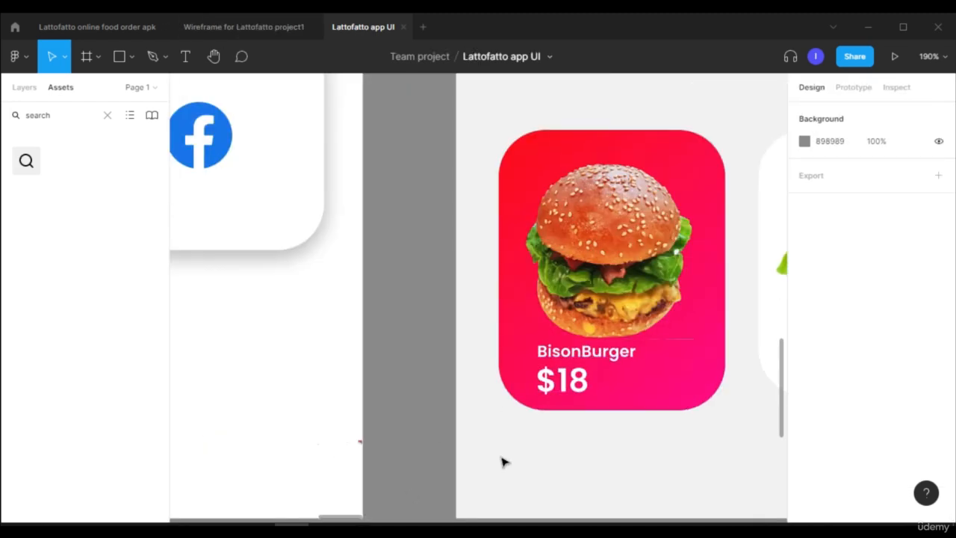
Step: Import star.svg from the Downloads folder onto the design canvas
scroll(528, 435, down, 2)
mouse_move(358, 519)
mouse_down()
mouse_move(393, 510)
mouse_move(368, 516)
mouse_up()
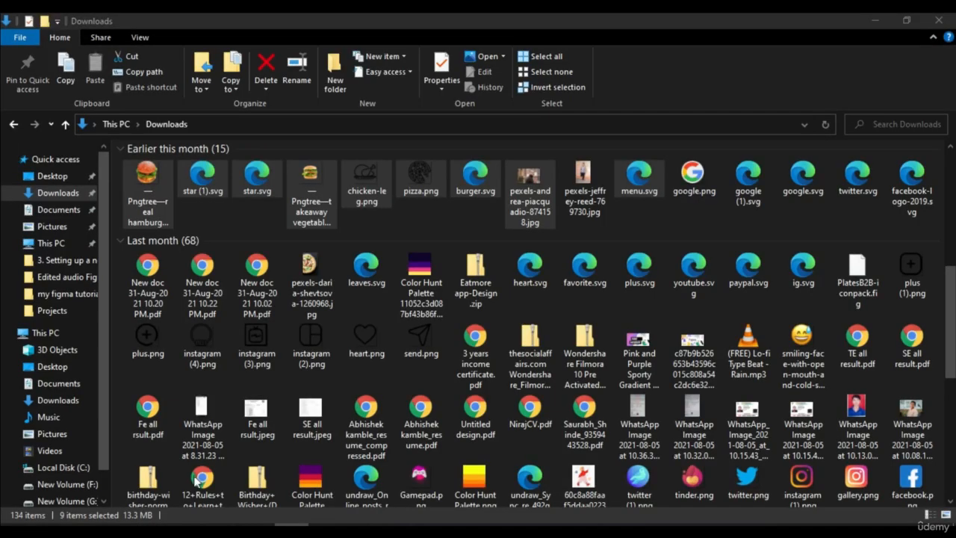
click(194, 478)
drag(256, 181, 652, 491)
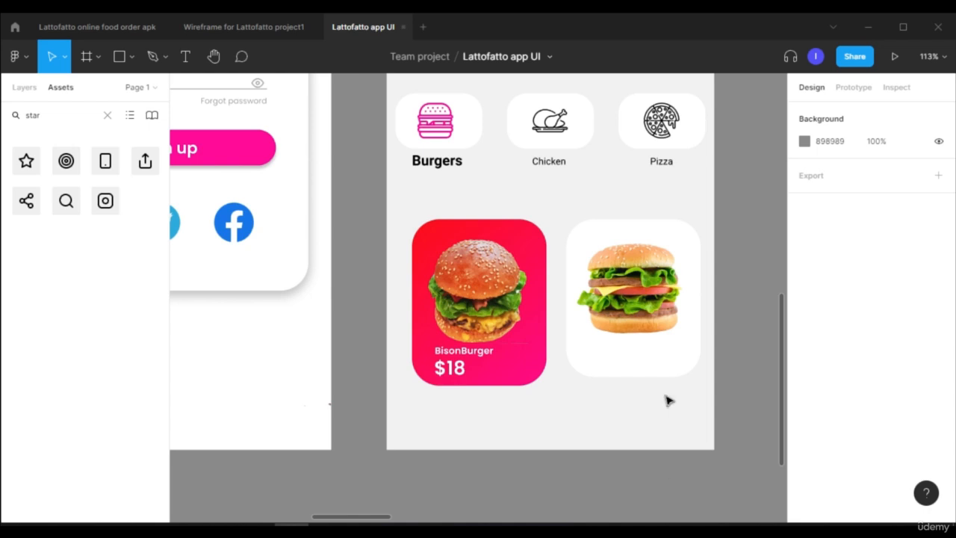
Step: Shrink the imported star icon and place it right after the BisonBurger name on the red card
ctrl+scroll(669, 401, down, 5)
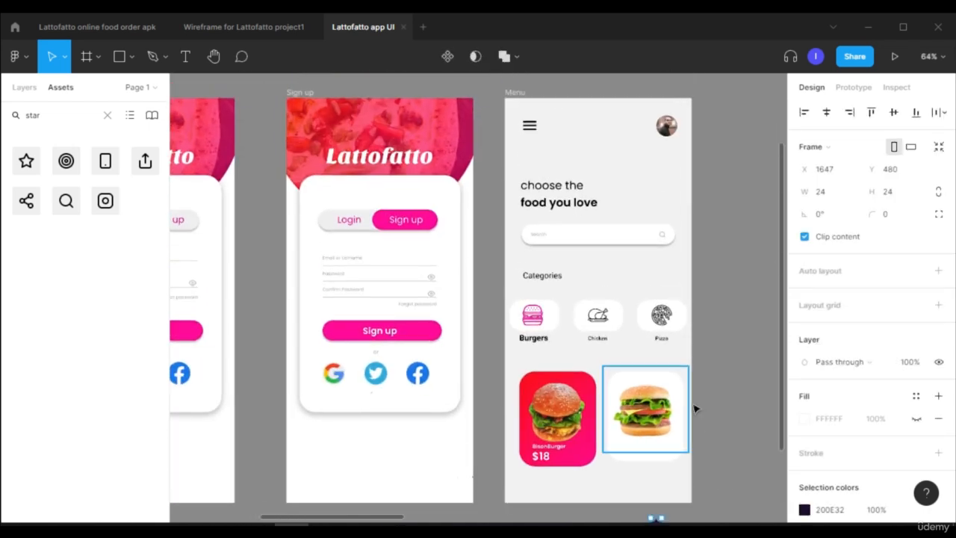
scroll(699, 403, down, 3)
ctrl+scroll(706, 393, up, 3)
drag(630, 391, 486, 278)
ctrl+scroll(514, 313, up, 5)
drag(461, 198, 428, 218)
Step: Change the star shape's fill to yellow FBBC05
double_click(427, 218)
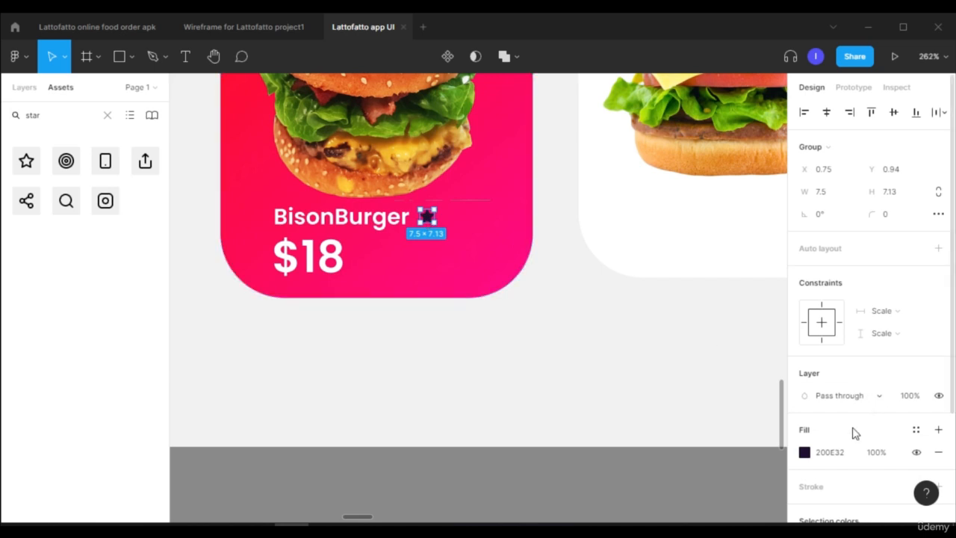
click(806, 452)
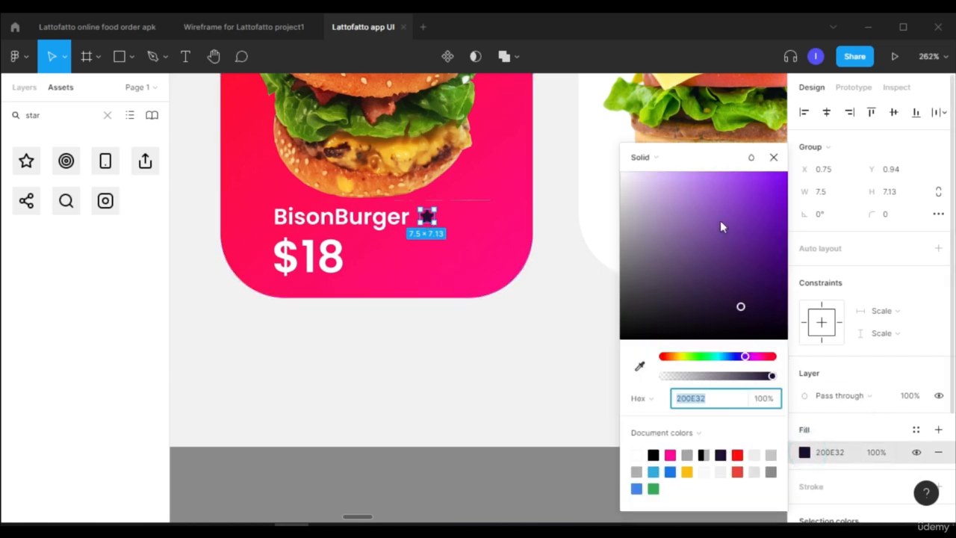
click(640, 366)
click(685, 472)
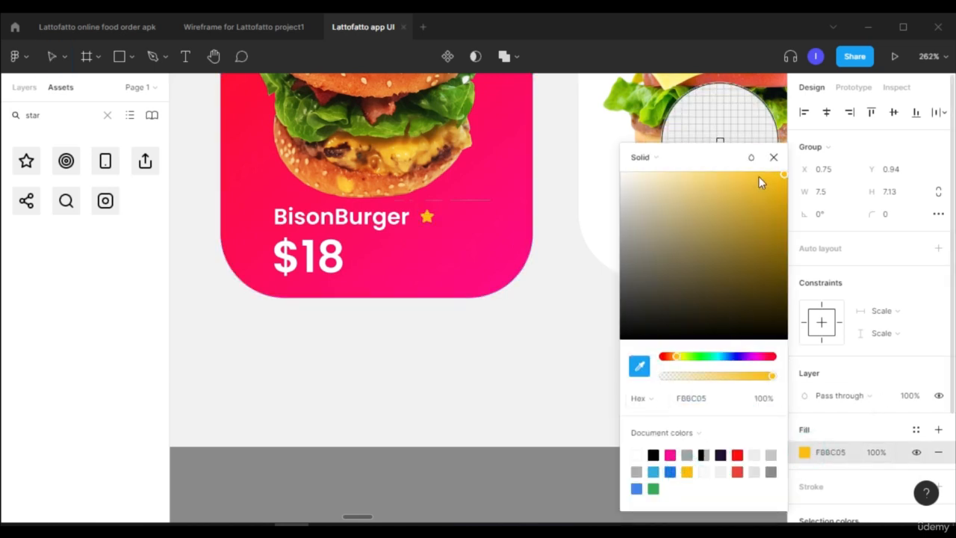
Step: Duplicate the yellow star three times to form a row of four after the BisonBurger name
click(774, 158)
click(426, 218)
drag(428, 217, 449, 219)
drag(449, 218, 489, 217)
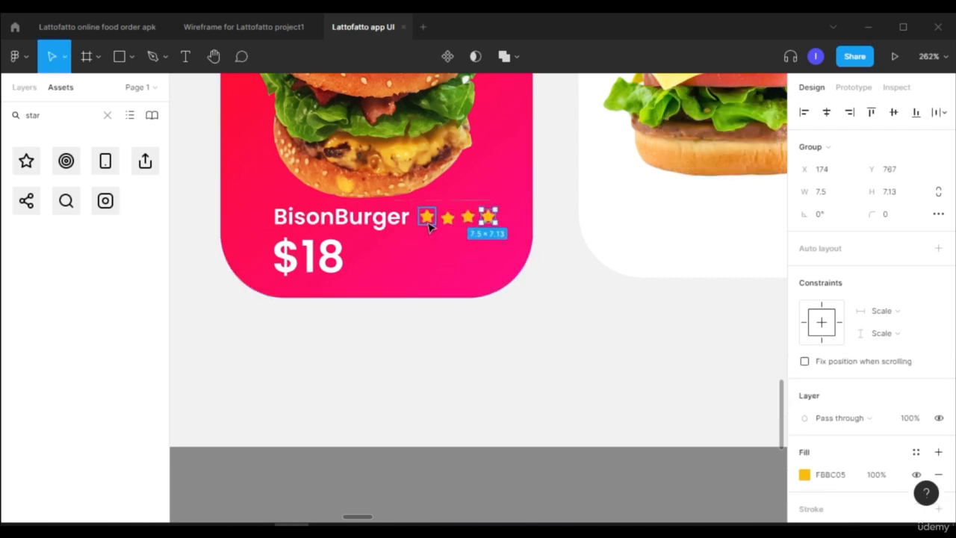
Step: Select all four stars beside BisonBurger and align their vertical centers
click(429, 224)
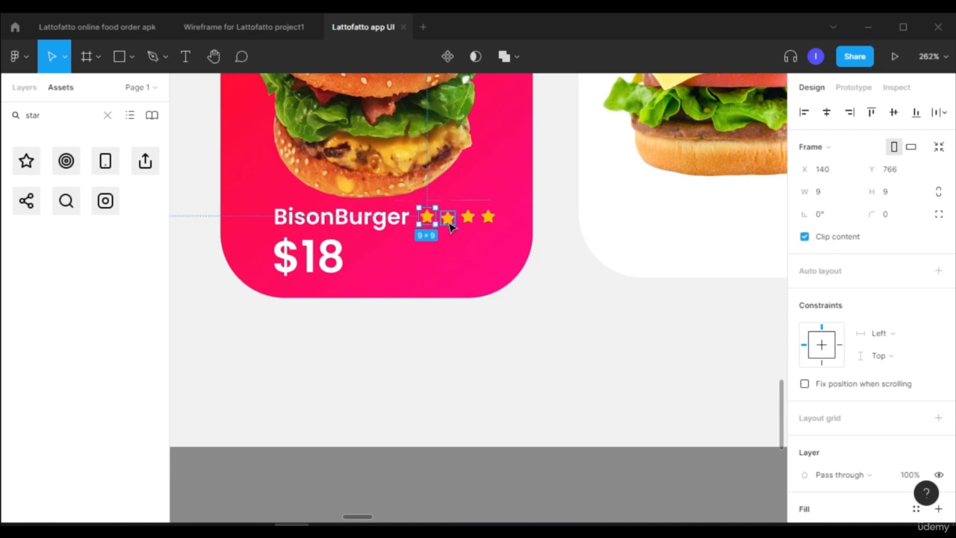
shift+click(448, 220)
shift+click(467, 217)
shift+click(490, 218)
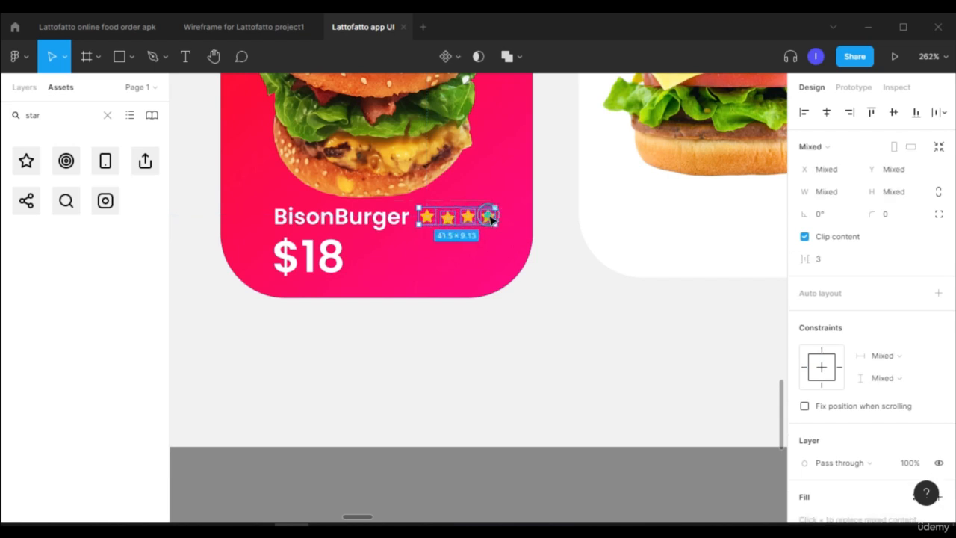
click(917, 112)
click(893, 113)
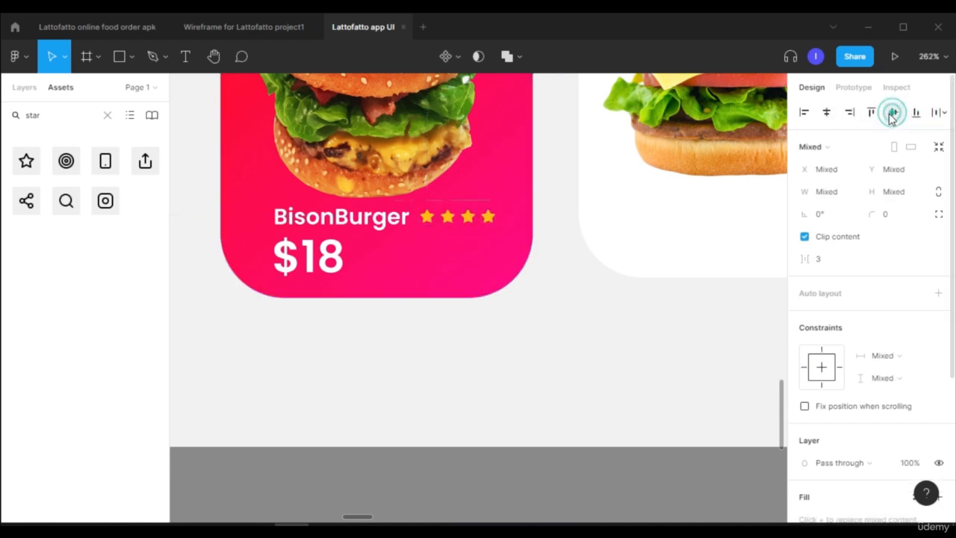
Step: Add the text "Elk Burger" below the white food card
click(512, 303)
scroll(540, 266, down, 4)
key(t)
click(586, 247)
click(648, 359)
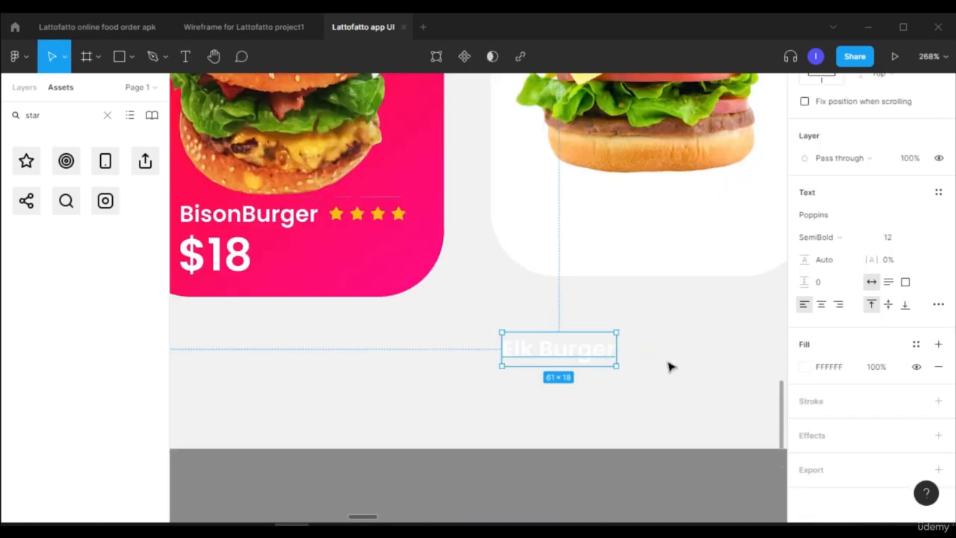
Step: Set the Elk Burger text's fill to 010101 and place it under the burger photo on the white card
click(804, 367)
drag(727, 237, 627, 203)
double_click(627, 203)
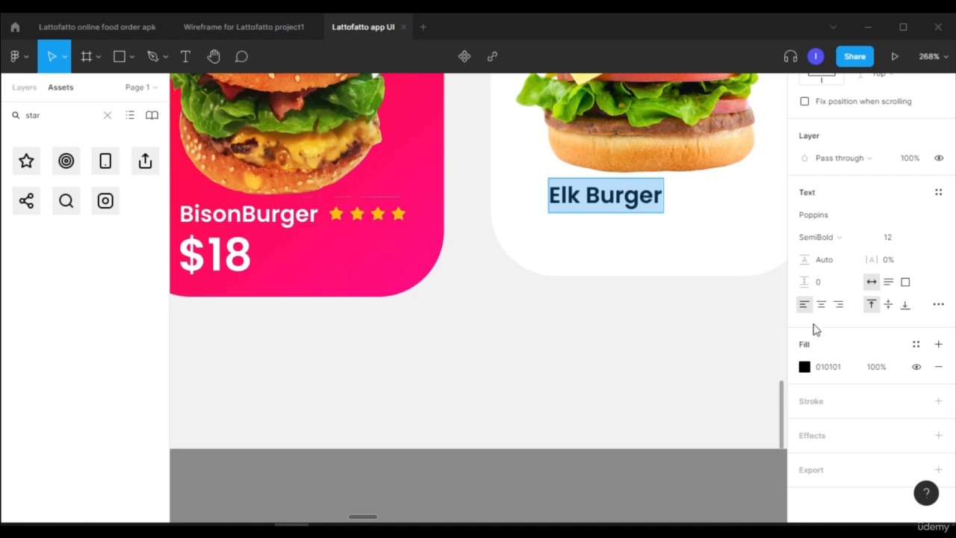
Step: Set the Elk Burger text's font size to 10
click(896, 249)
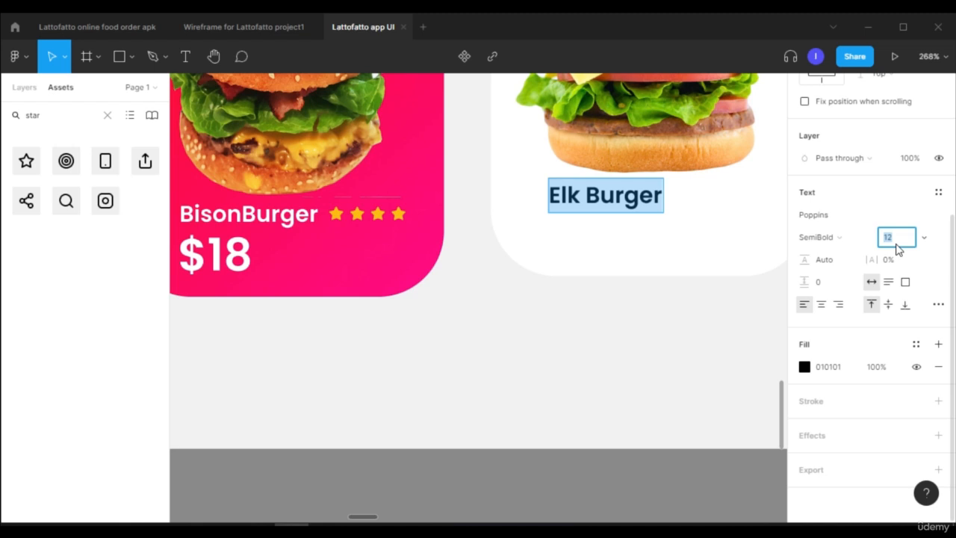
key(Return)
click(712, 355)
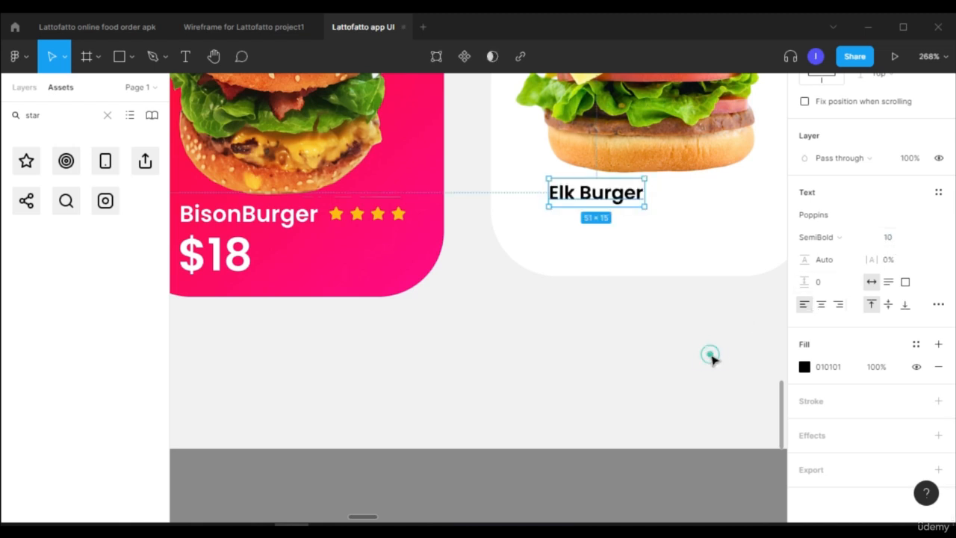
Step: Copy the $18 price to below the Elk Burger name on the white card and fill it black 000000
scroll(586, 346, down, 2)
click(381, 301)
alt+drag(381, 300, 605, 297)
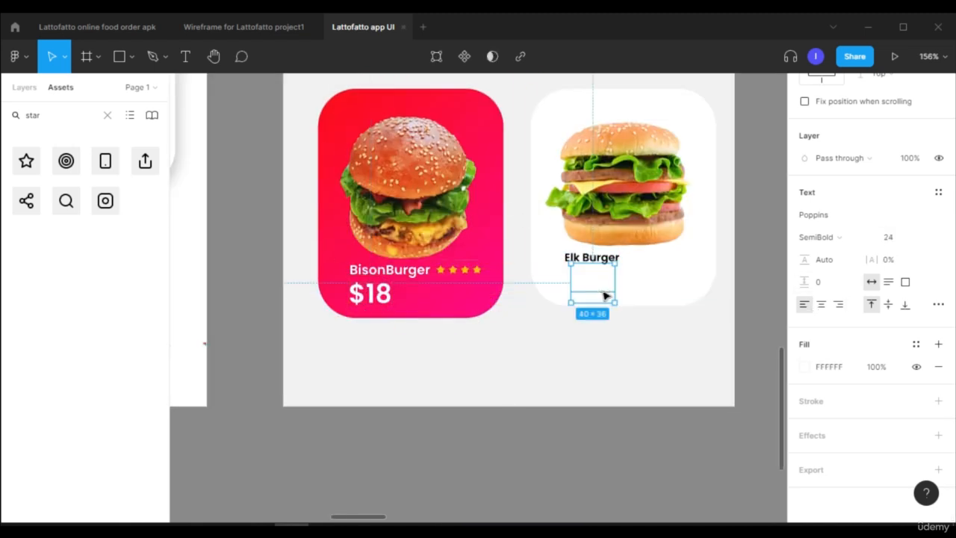
click(806, 367)
drag(743, 277, 617, 364)
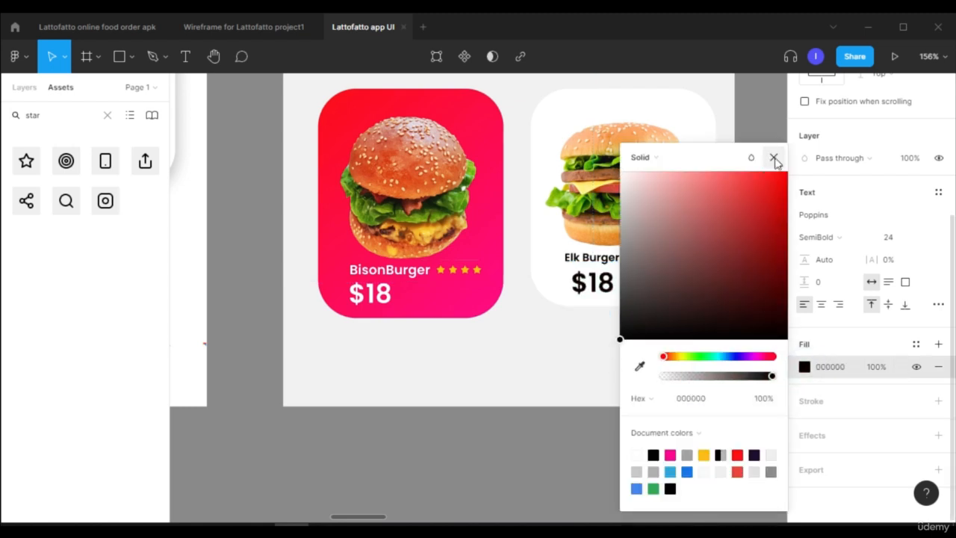
click(773, 157)
Step: Change the white card's price to $15 and place a copy of the star rating beside the Elk Burger name
double_click(596, 278)
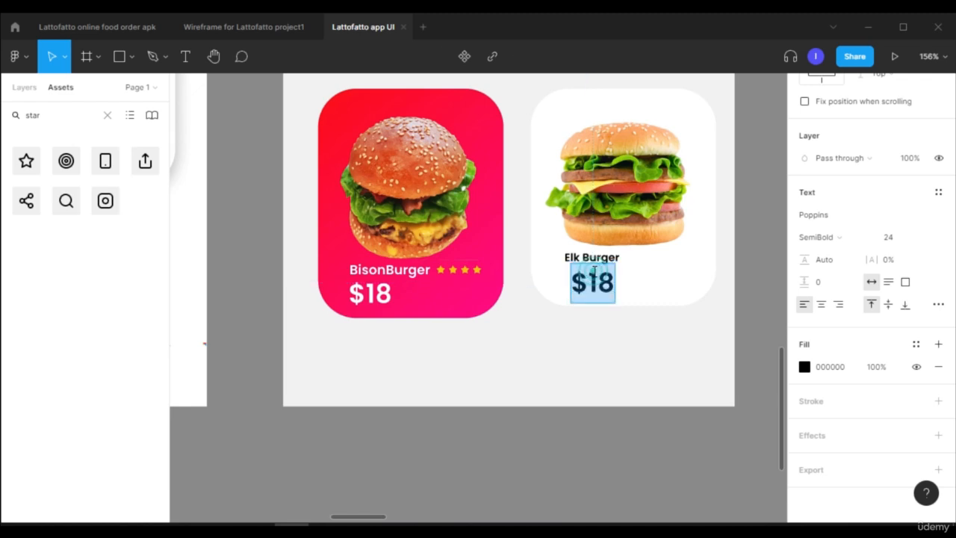
click(597, 267)
key(Delete)
text(5)
key(Return)
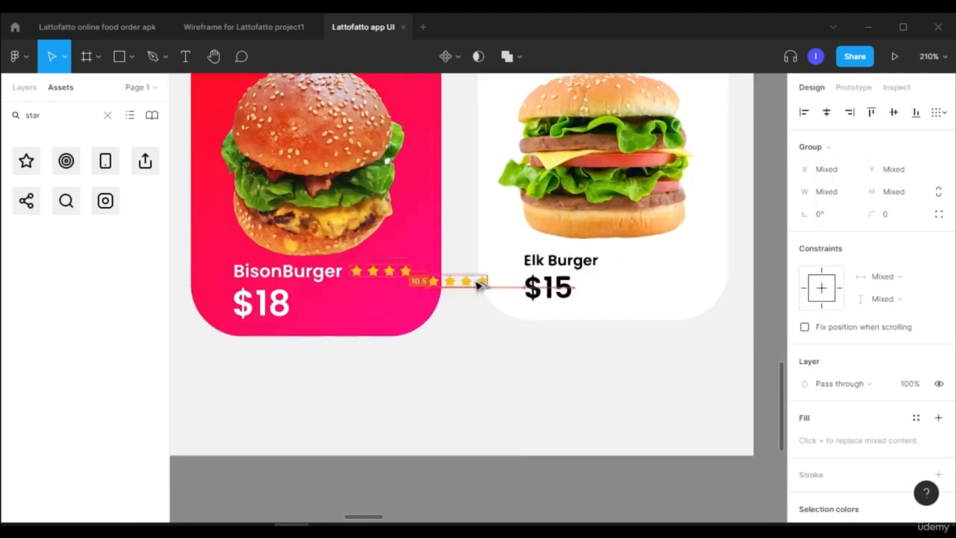
drag(478, 279, 679, 276)
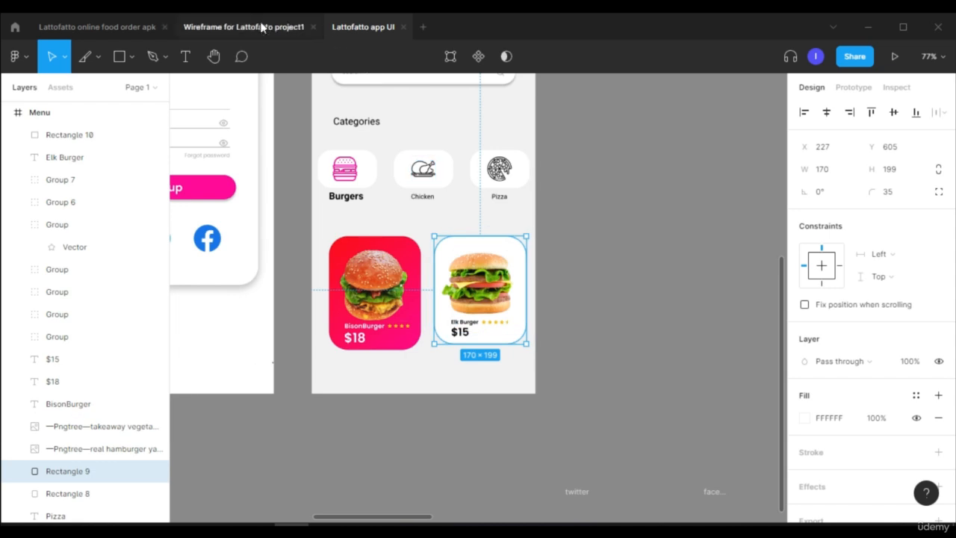
Step: Check the pagination dots on the wireframe's menu screen, and draw a 7 × 7 circle below the food cards in the app UI file
click(262, 27)
scroll(792, 274, down, 3)
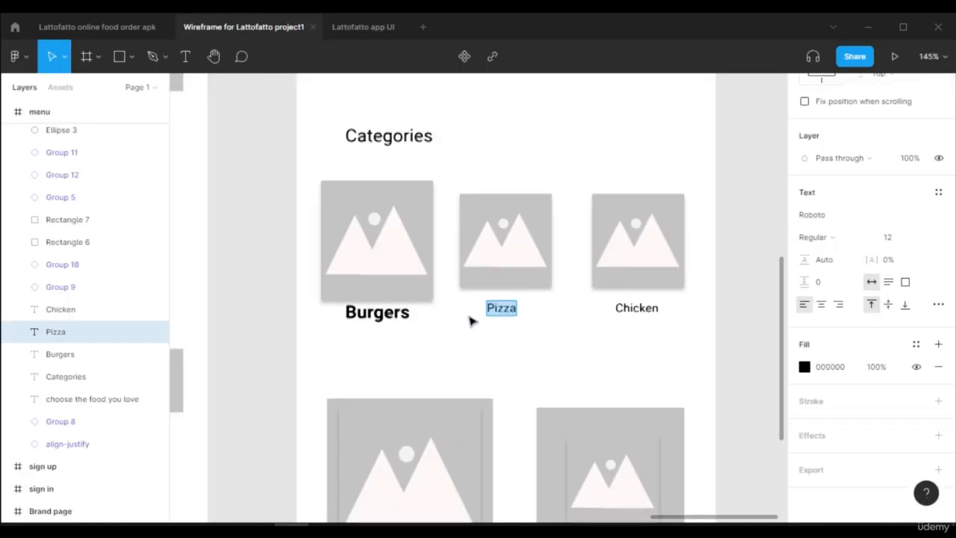
scroll(525, 301, down, 5)
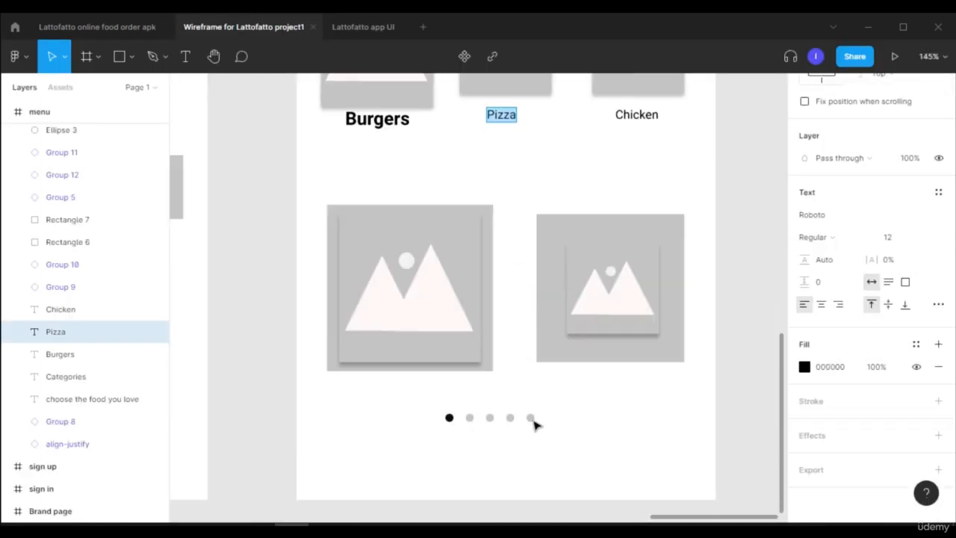
click(355, 26)
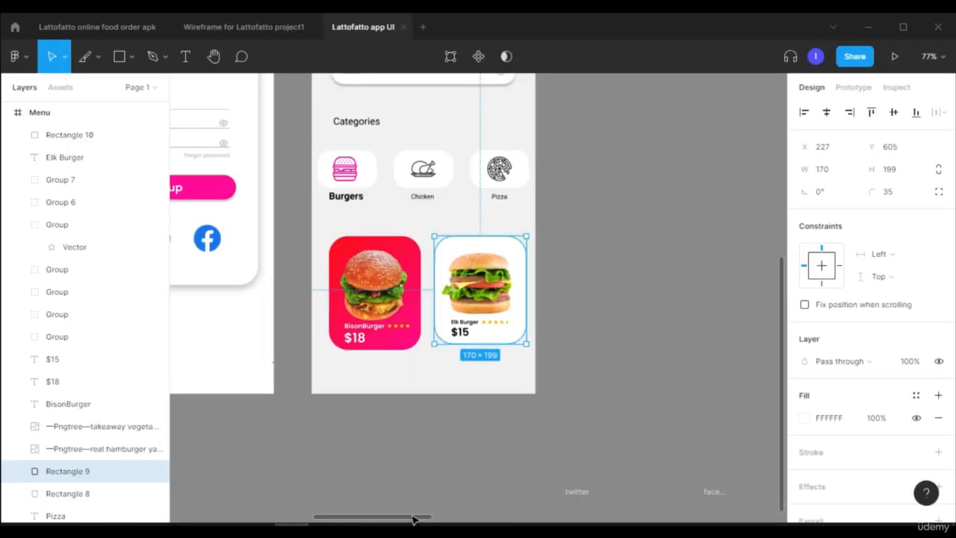
drag(421, 523, 398, 522)
click(131, 56)
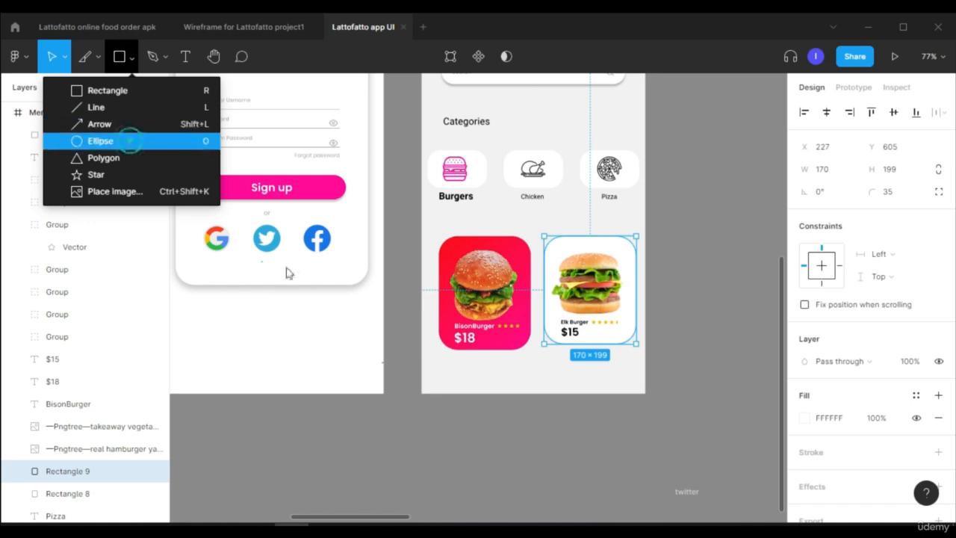
click(112, 137)
scroll(514, 367, up, 5)
drag(487, 367, 496, 377)
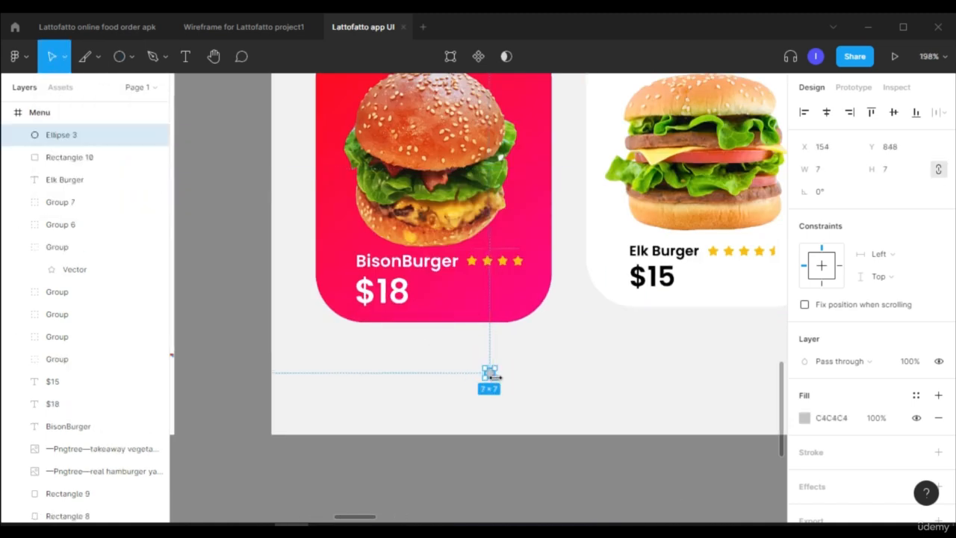
Step: Change the small circle's fill to gray 808080
click(491, 372)
click(805, 419)
drag(692, 275, 583, 265)
click(774, 157)
Step: Duplicate the gray dot across to form a horizontal row of five pagination dots
drag(490, 372, 554, 368)
drag(554, 368, 586, 369)
drag(587, 369, 614, 368)
Step: Align the five pagination dots on their vertical centers and space them evenly below the food cards
click(490, 373)
shift+click(521, 369)
shift+click(553, 368)
shift+click(587, 369)
shift+click(613, 368)
click(893, 112)
click(538, 397)
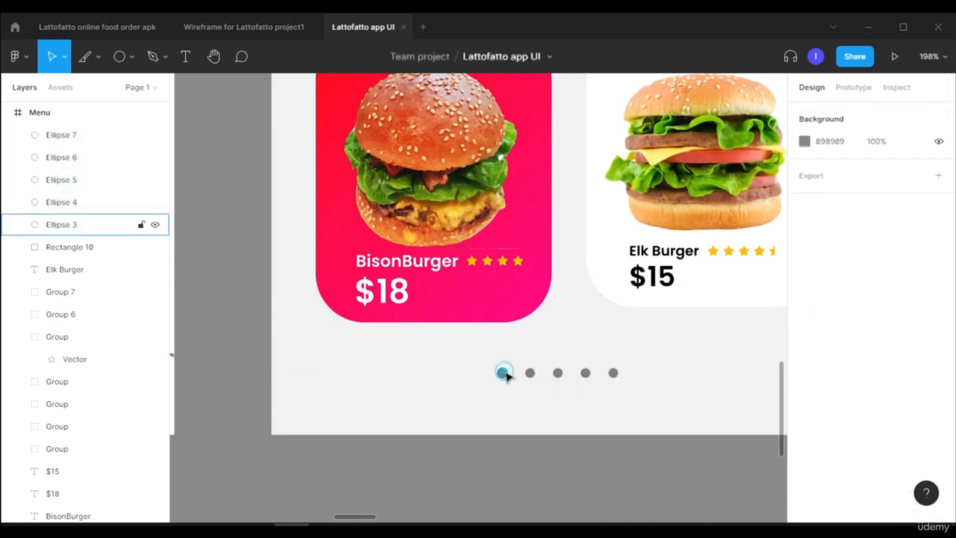
Step: Fill the first pagination dot with the pink document color FF0B9D
click(504, 373)
click(805, 418)
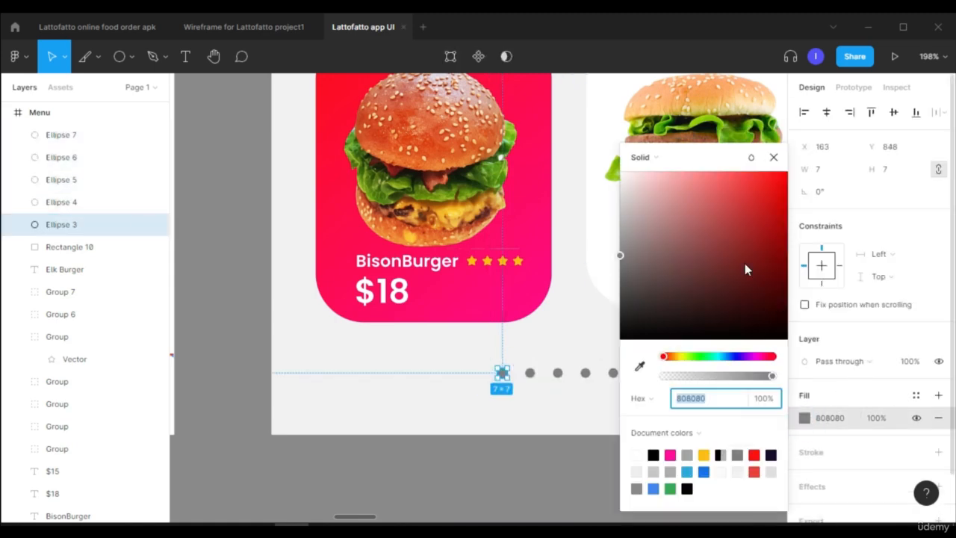
click(756, 226)
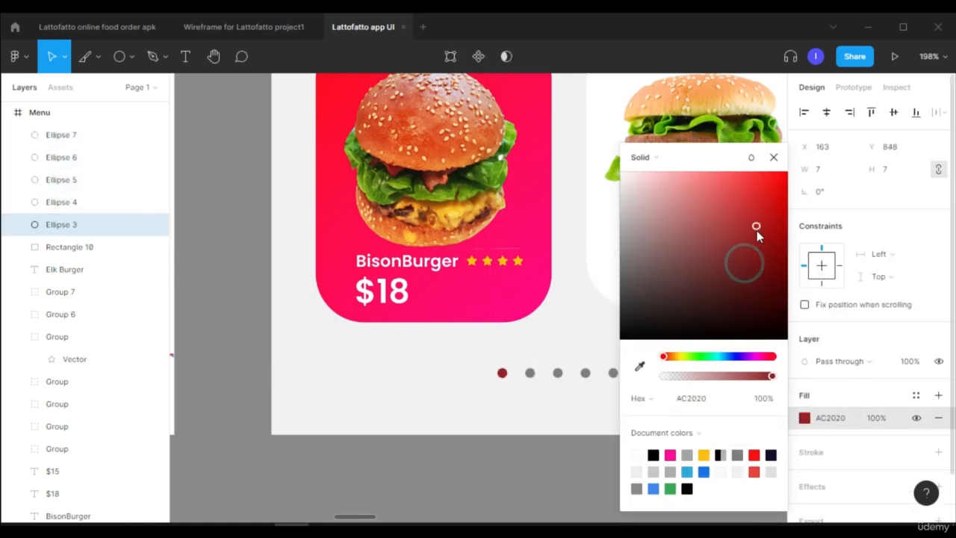
click(640, 365)
click(671, 455)
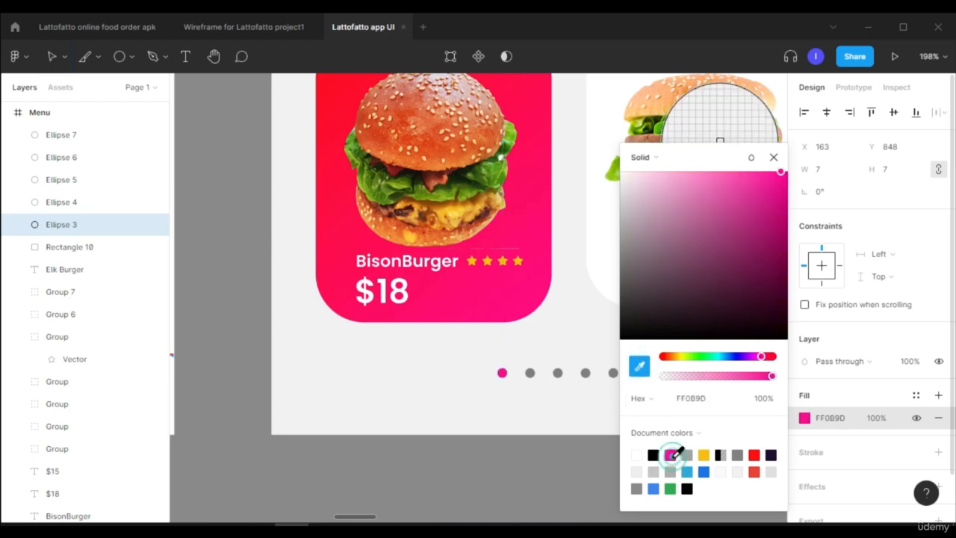
click(774, 157)
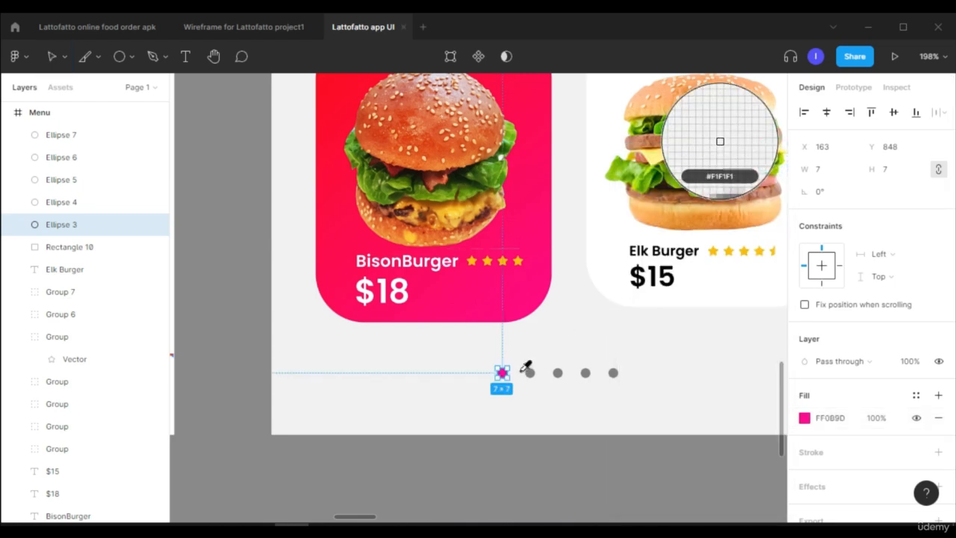
key(Escape)
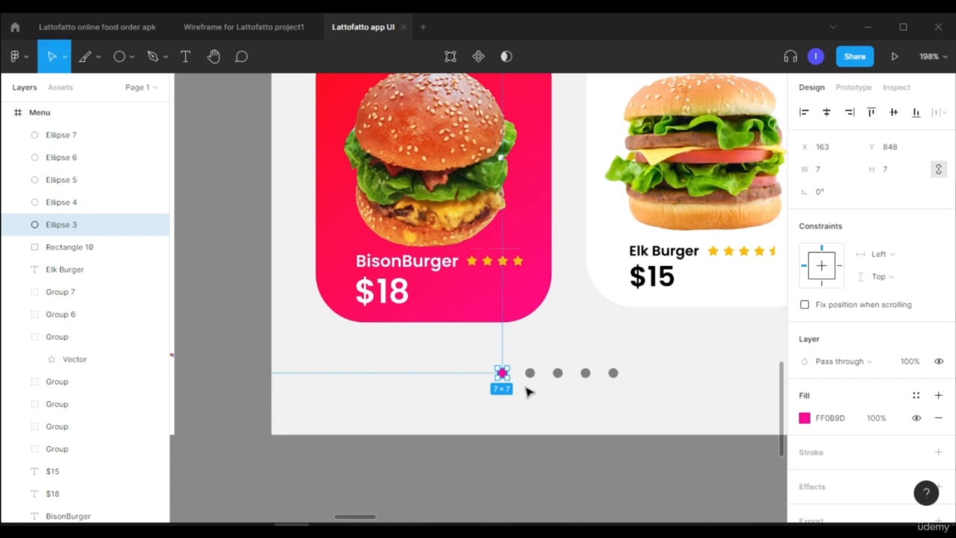
Step: Enlarge the pink pagination dot to 10 × 10 with its proportions locked
click(824, 170)
text(1)
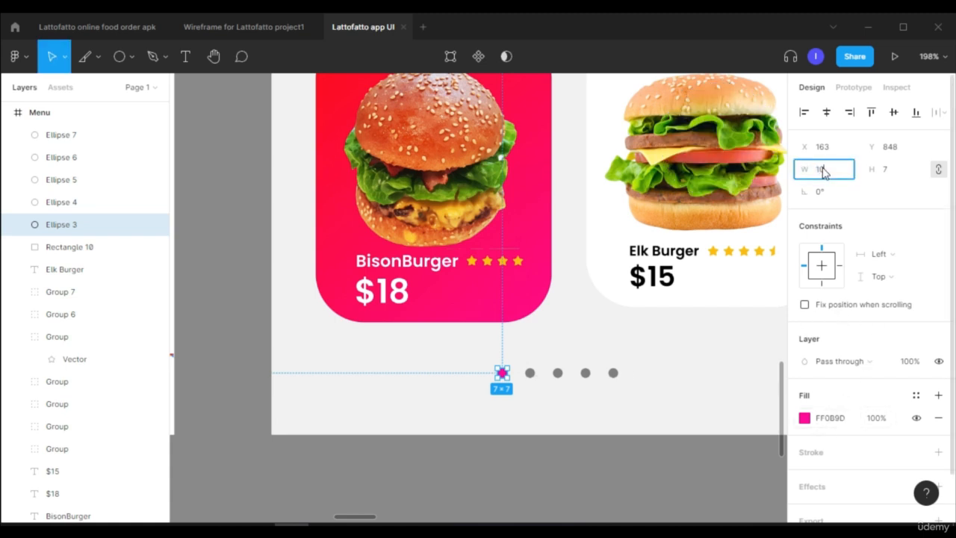
text(0)
key(Return)
click(735, 364)
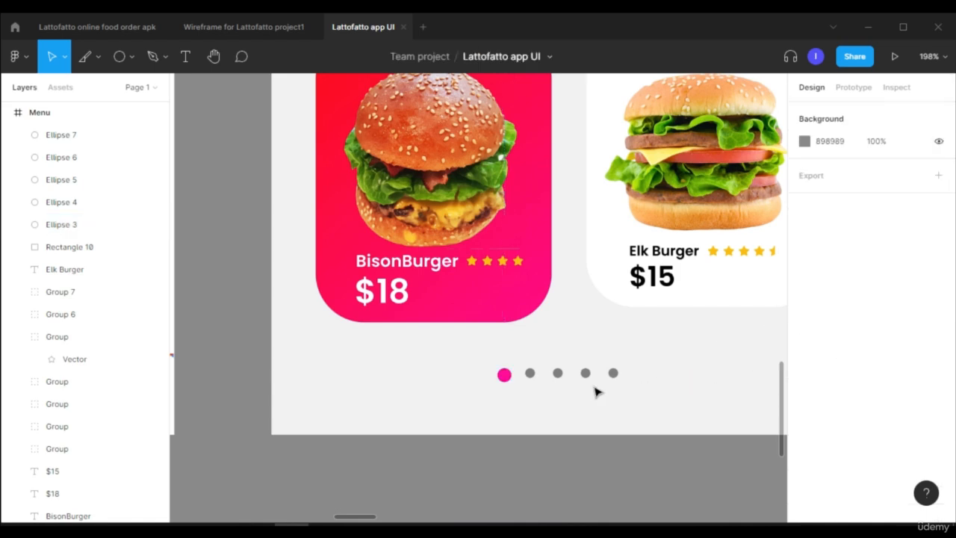
Step: Realign the enlarged pink dot and the four gray dots on their vertical centers
click(505, 375)
shift+click(530, 374)
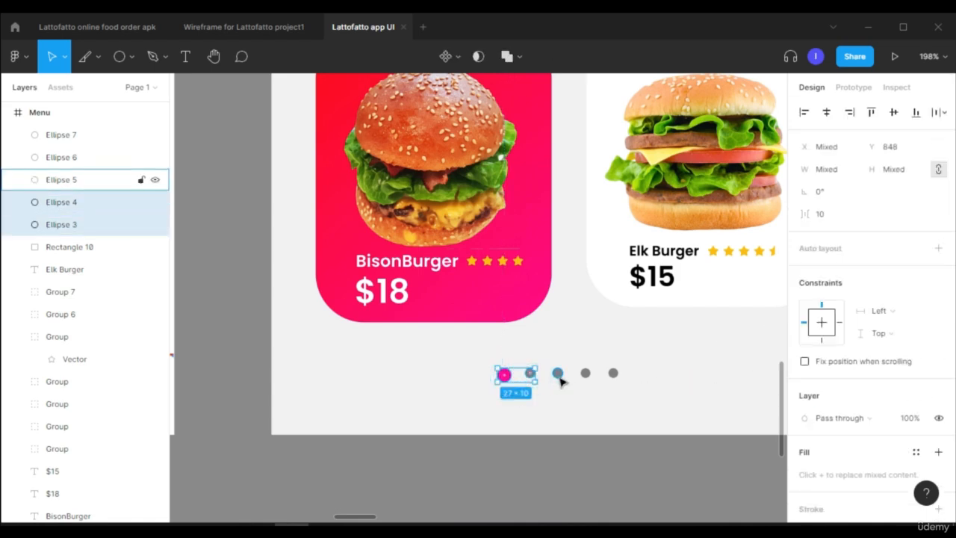
shift+click(558, 373)
shift+click(586, 373)
shift+click(613, 373)
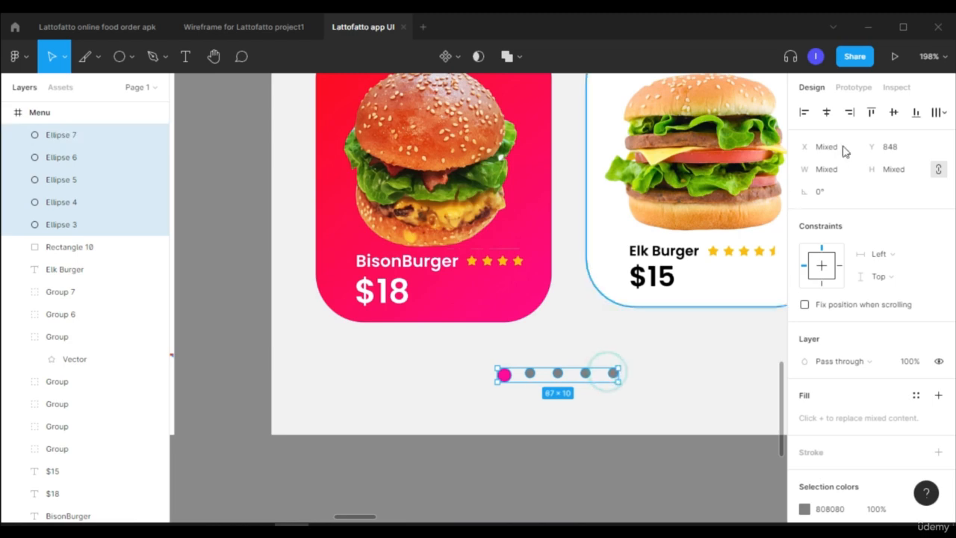
click(916, 112)
click(894, 112)
click(696, 375)
Step: Draw a circle in the Menu frame's lower-right corner, below the white card, and set its size to 51 × 51
scroll(455, 473, down, 2)
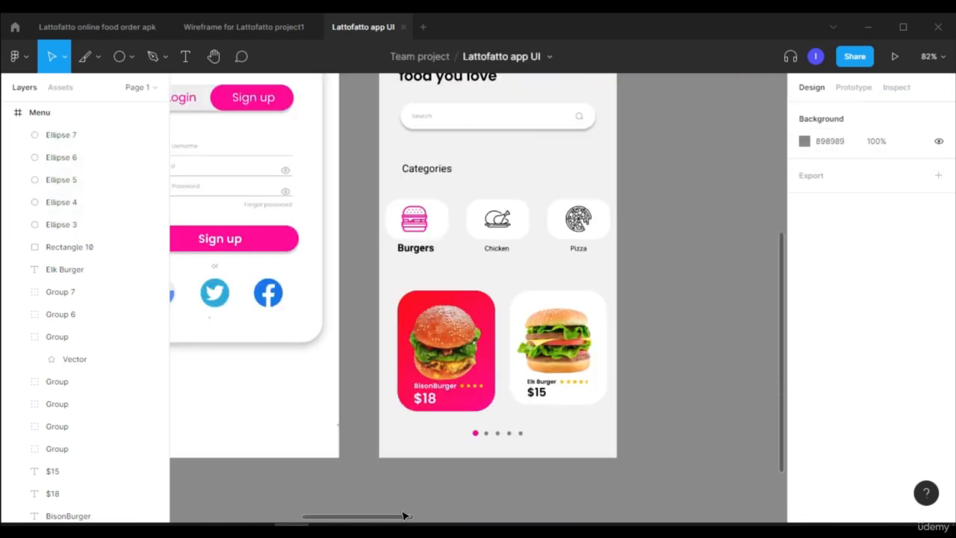
scroll(403, 516, left, 2)
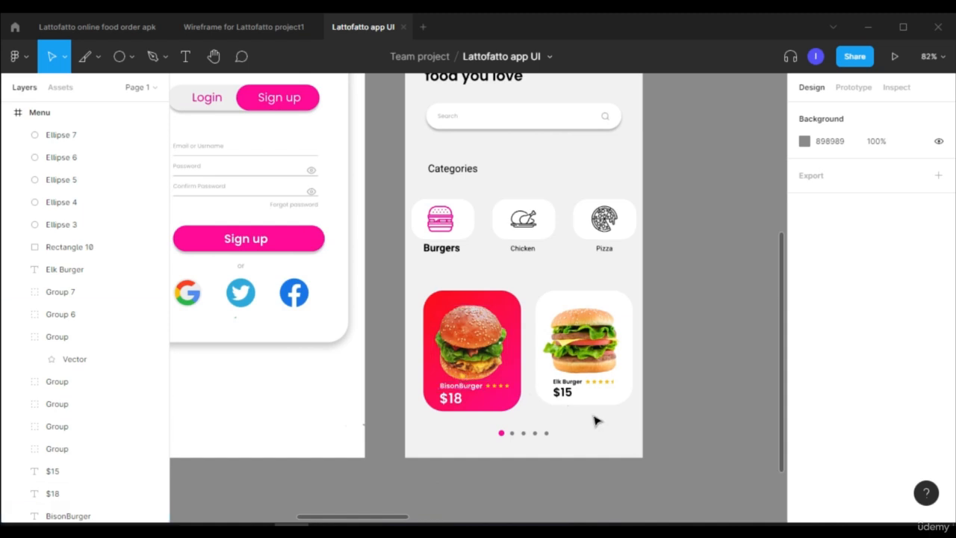
key(o)
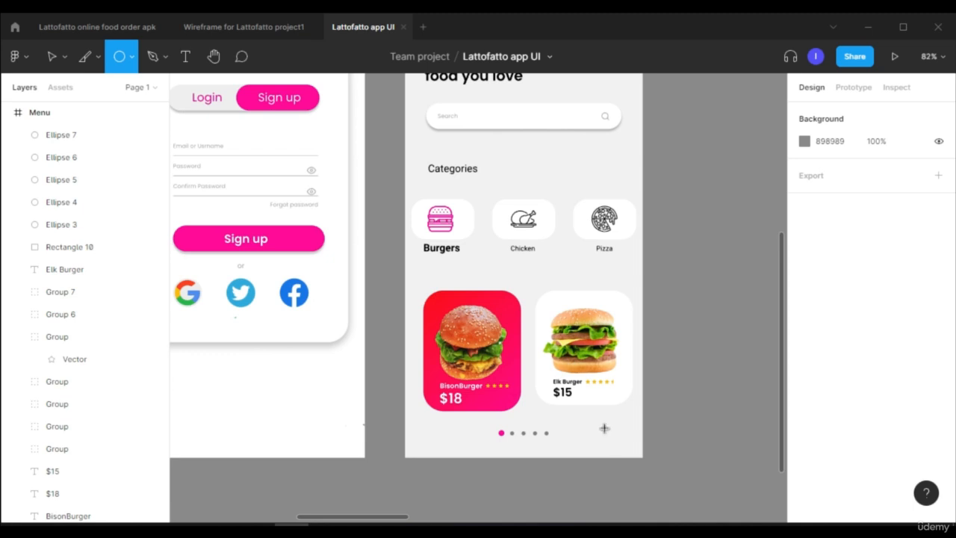
drag(601, 423, 628, 452)
scroll(628, 452, down, 3)
click(826, 169)
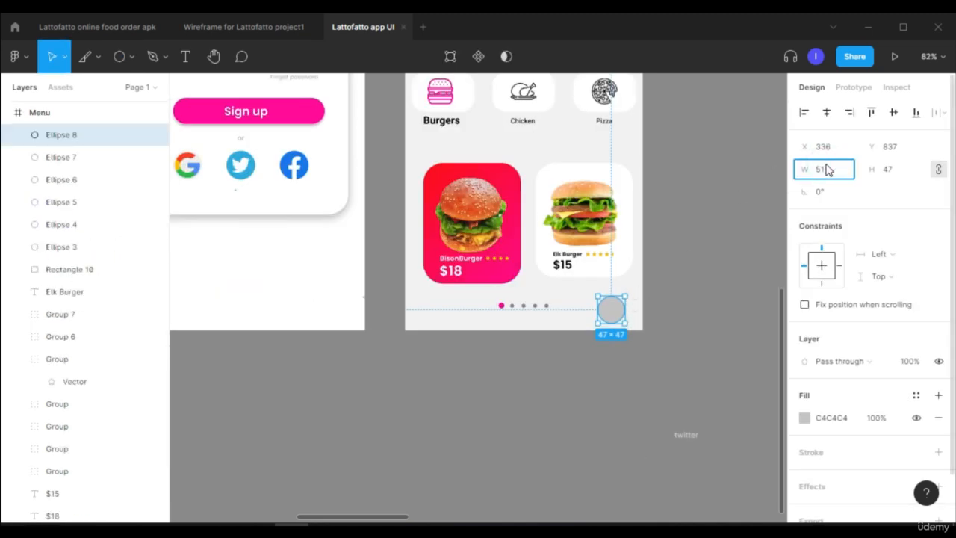
key(Return)
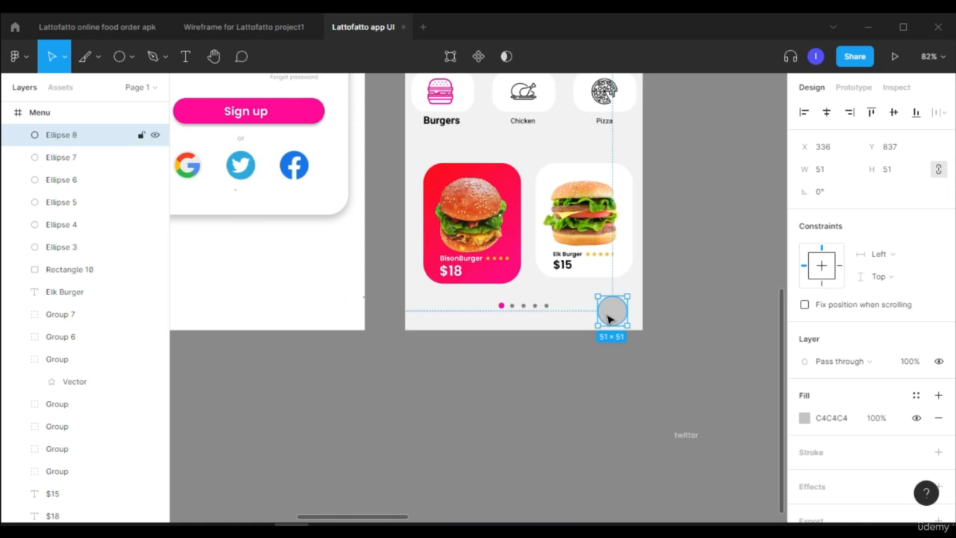
Step: Fill the corner circle with white FFFFFF and add a black inside stroke of width 2
click(805, 418)
drag(719, 301, 627, 174)
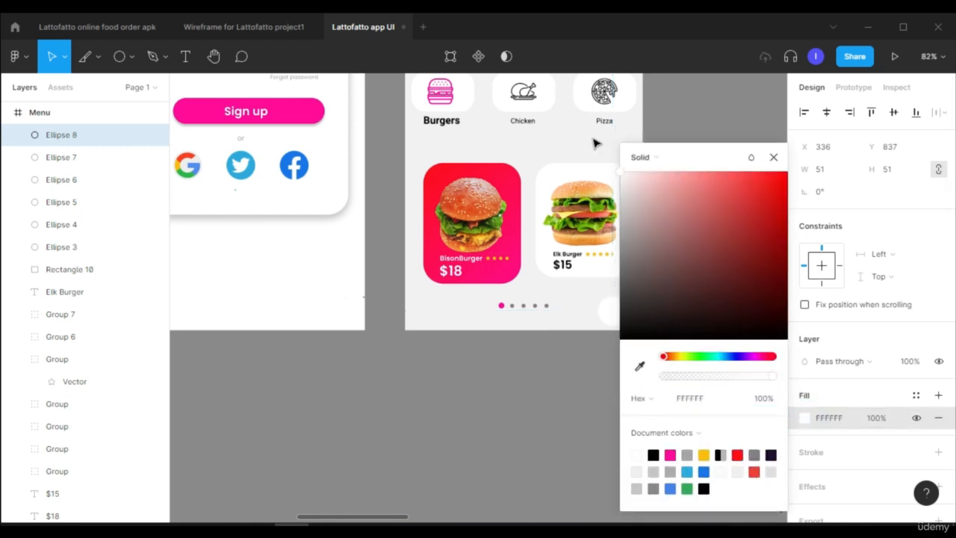
click(774, 157)
click(939, 452)
click(827, 498)
text(2)
key(Return)
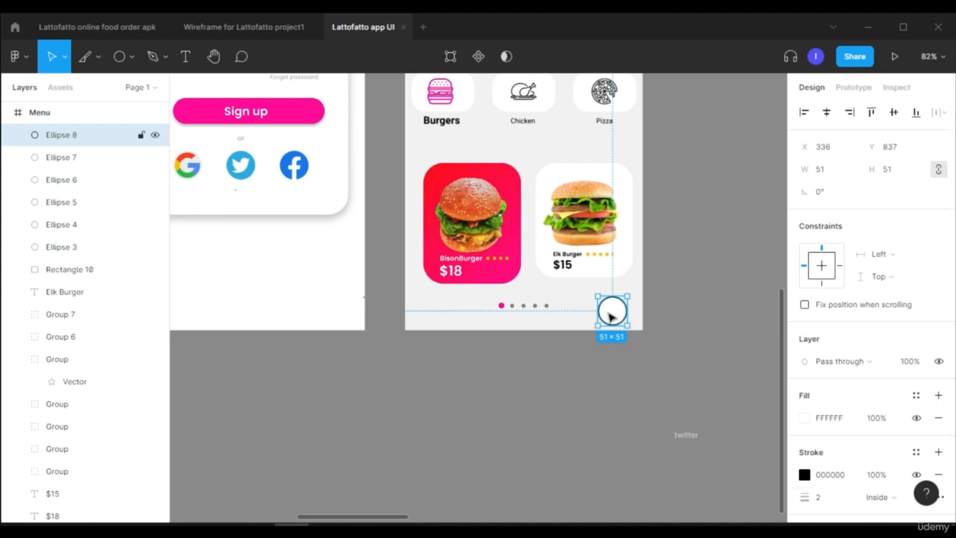
Step: Recolor the corner circle pink FF0B9D with a white FFFFFF inside stroke of width 3, and move it to X 347, Y 824
double_click(610, 315)
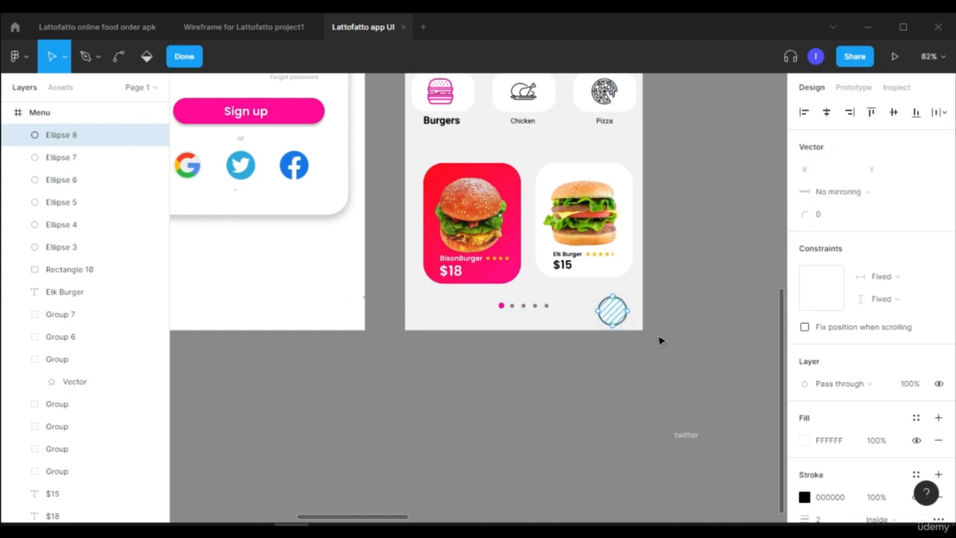
click(187, 59)
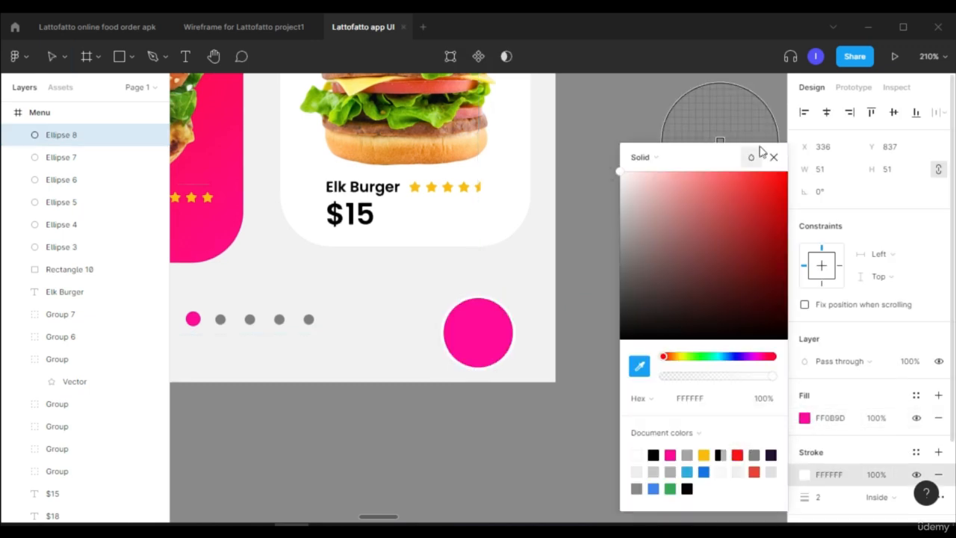
click(774, 157)
scroll(615, 335, down, 4)
scroll(614, 334, up, 1)
drag(554, 310, 560, 304)
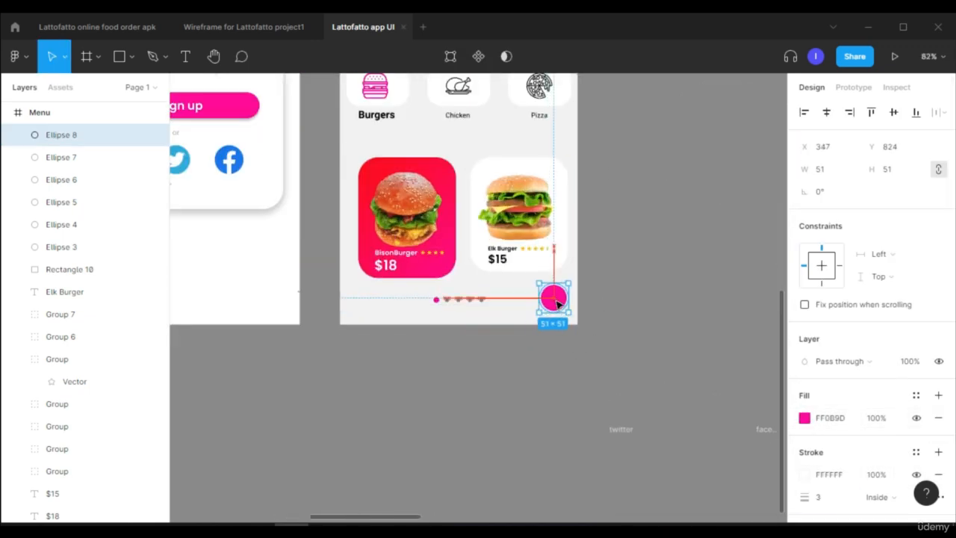
click(625, 292)
Step: Find the shopping-bag icon by searching the assets for "bag", place it on the pink corner circle, and enlarge it to 31 × 31
scroll(624, 291, up, 2)
click(61, 88)
click(106, 115)
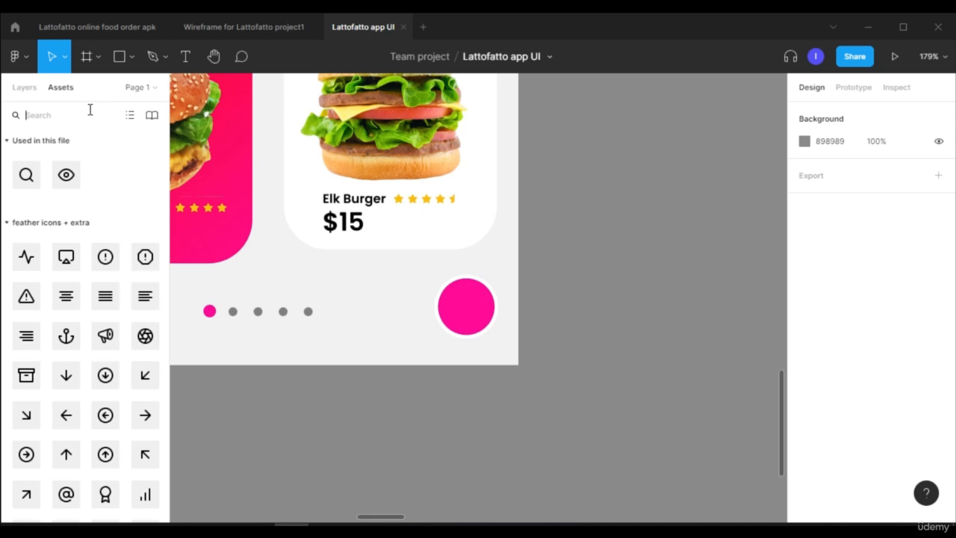
text(bag)
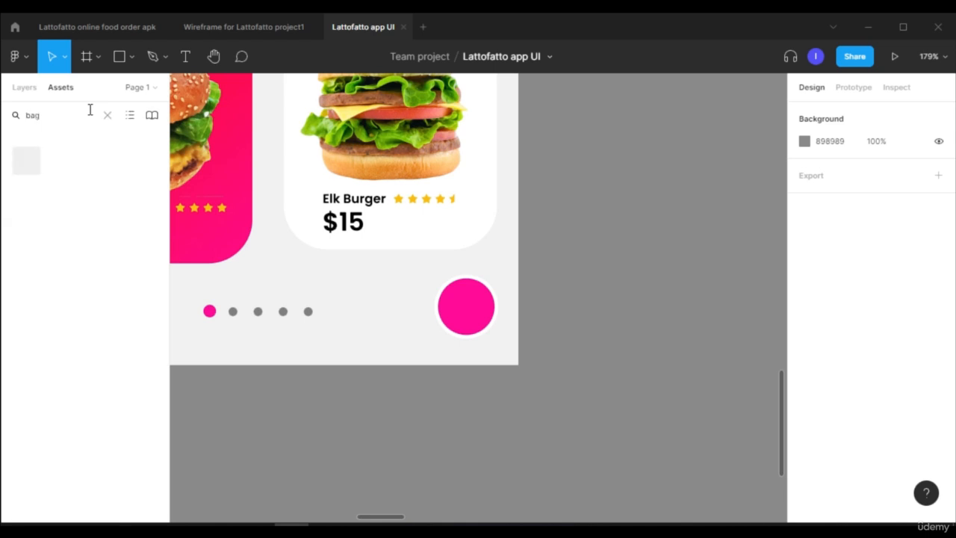
drag(25, 167, 463, 313)
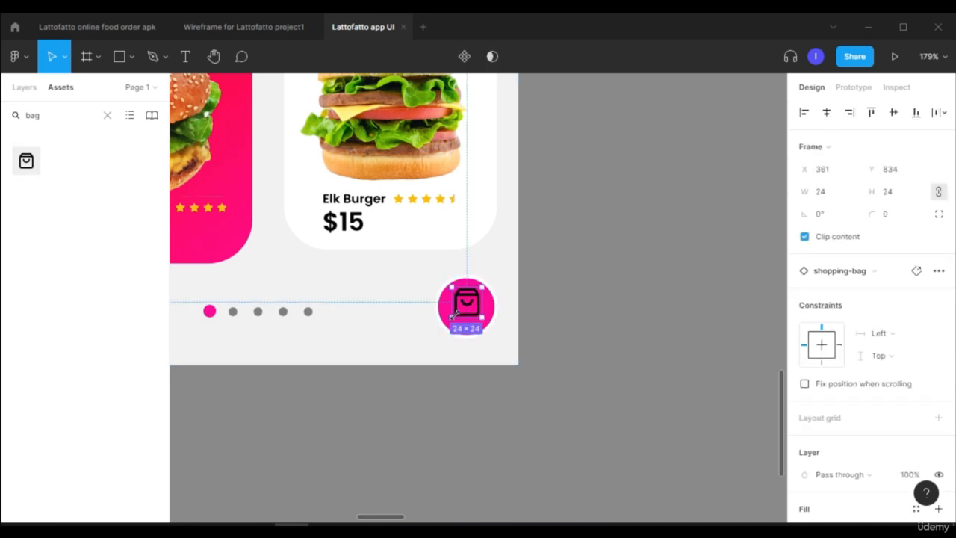
drag(452, 316, 442, 326)
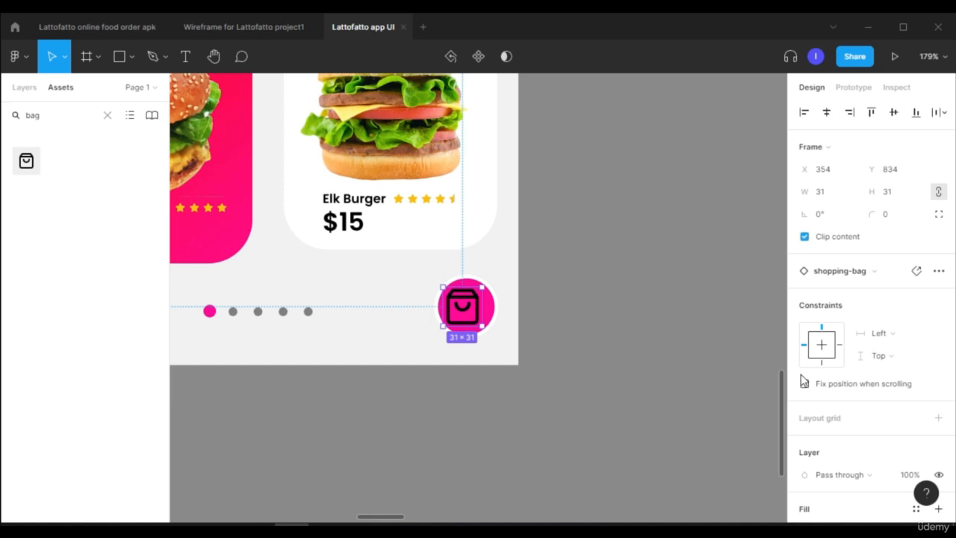
Step: Recolor the shopping-bag icon white FFFFFF and center it in the pink corner circle
scroll(804, 381, down, 3)
click(805, 401)
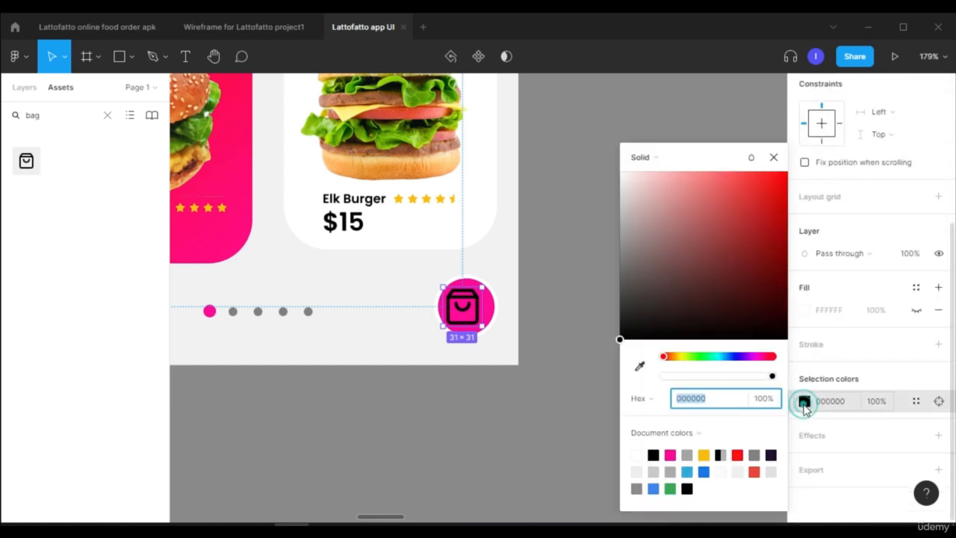
drag(713, 243, 604, 149)
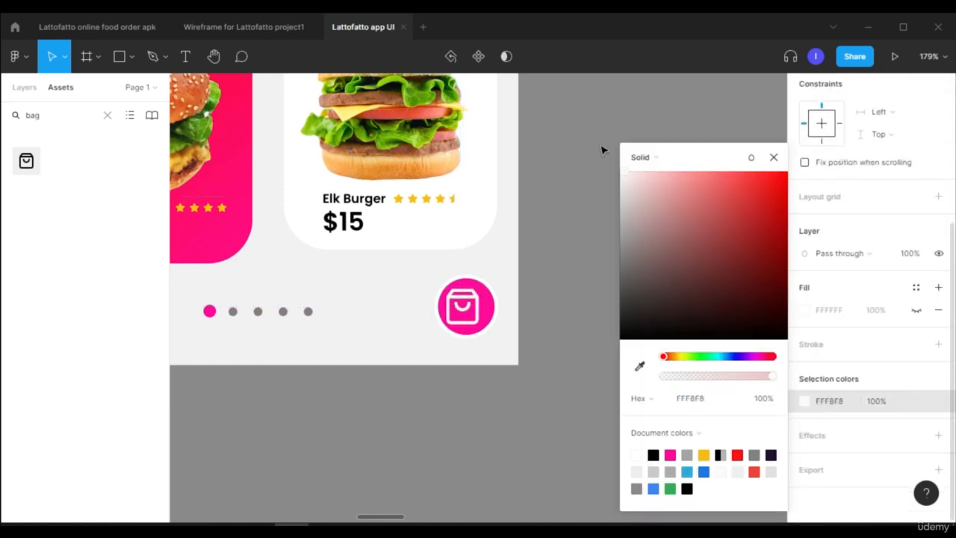
click(774, 157)
drag(473, 309, 476, 311)
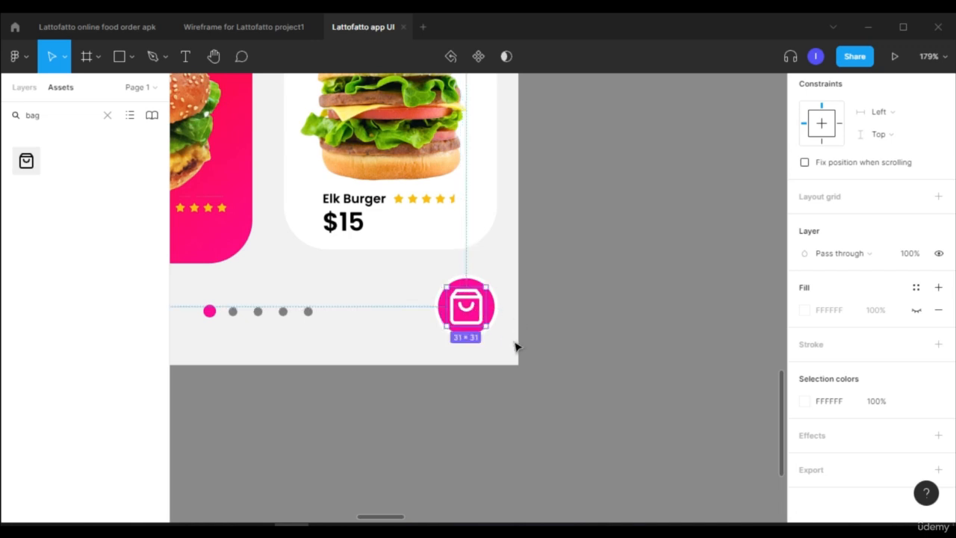
click(515, 346)
scroll(515, 346, down, 6)
scroll(499, 365, down, 1)
scroll(498, 366, up, 1)
scroll(457, 328, down, 2)
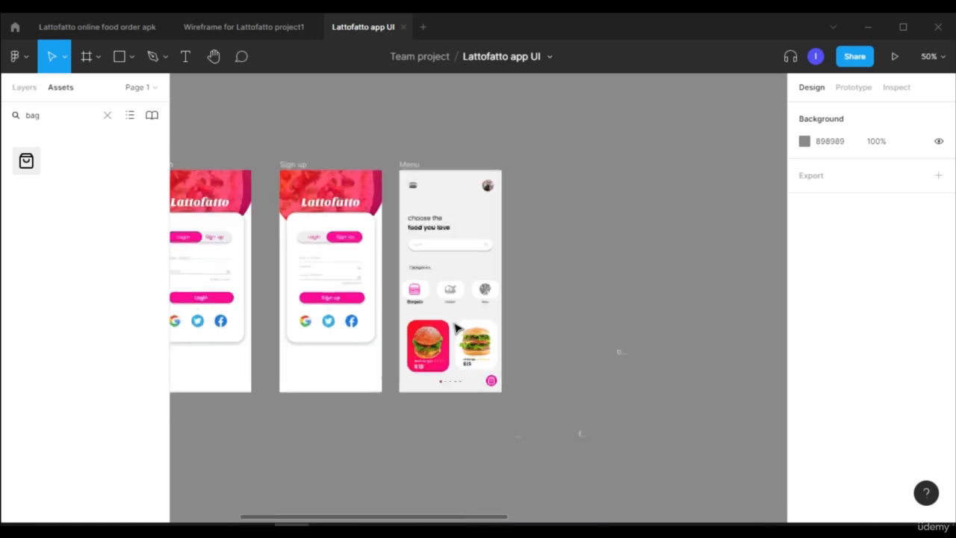
scroll(564, 444, down, 2)
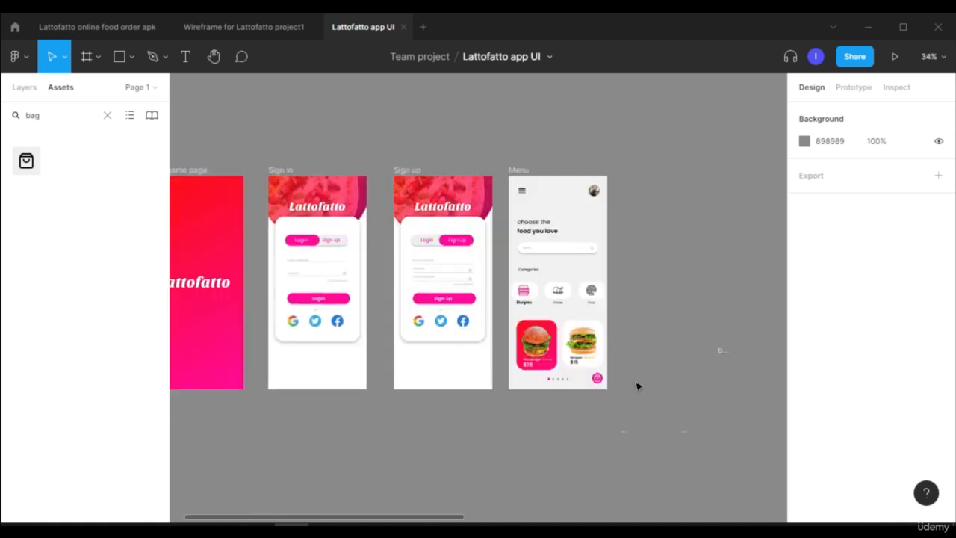